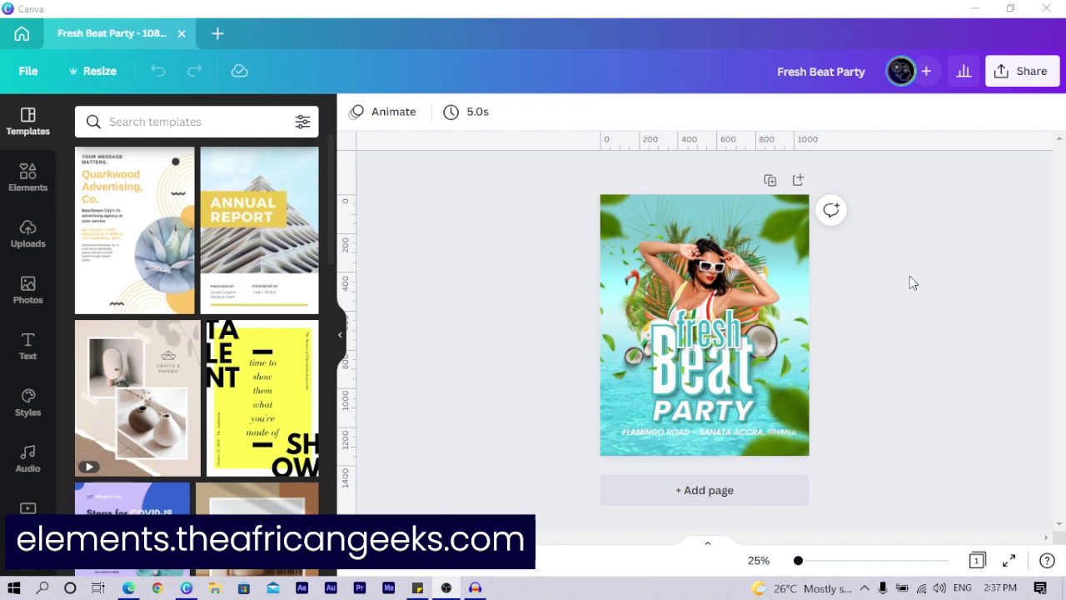
- Add a second blank page below the finished Fresh Beat Party flyer
left_click(643, 493)
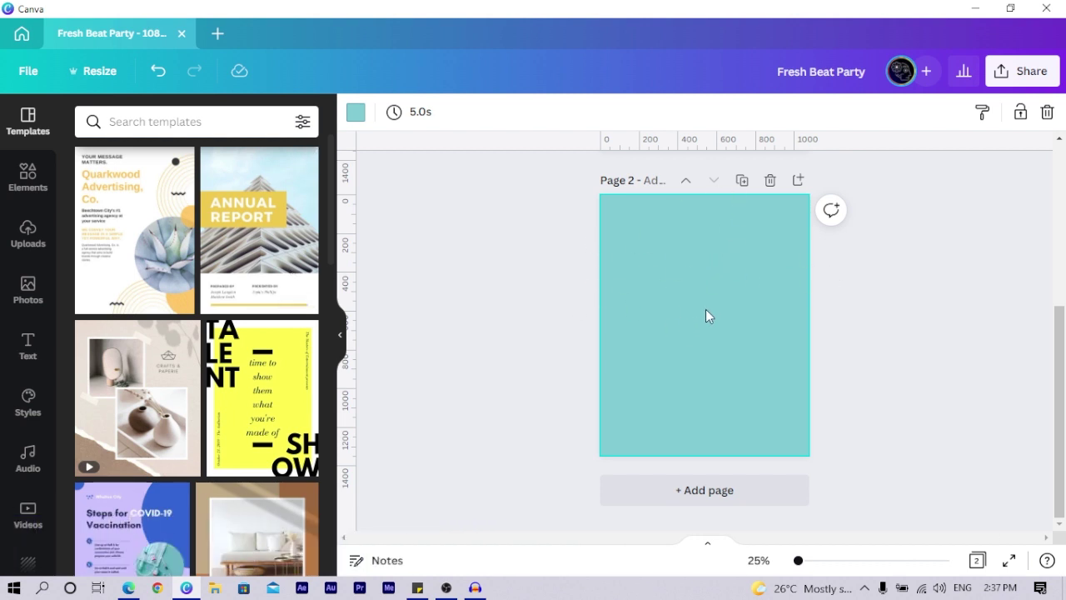
left_click(879, 304)
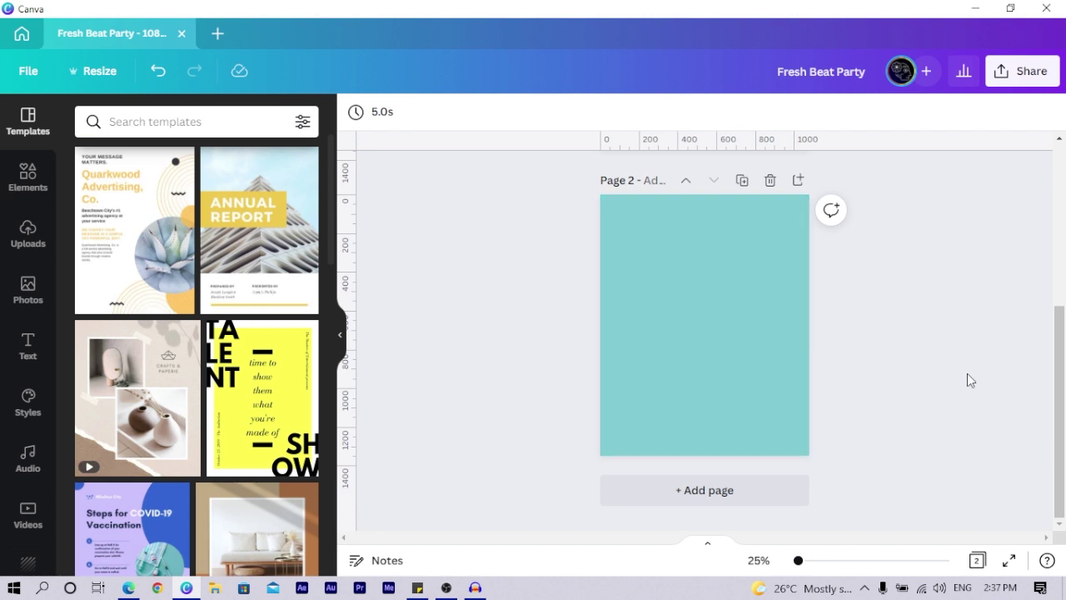
scroll(969, 377, "up", 3)
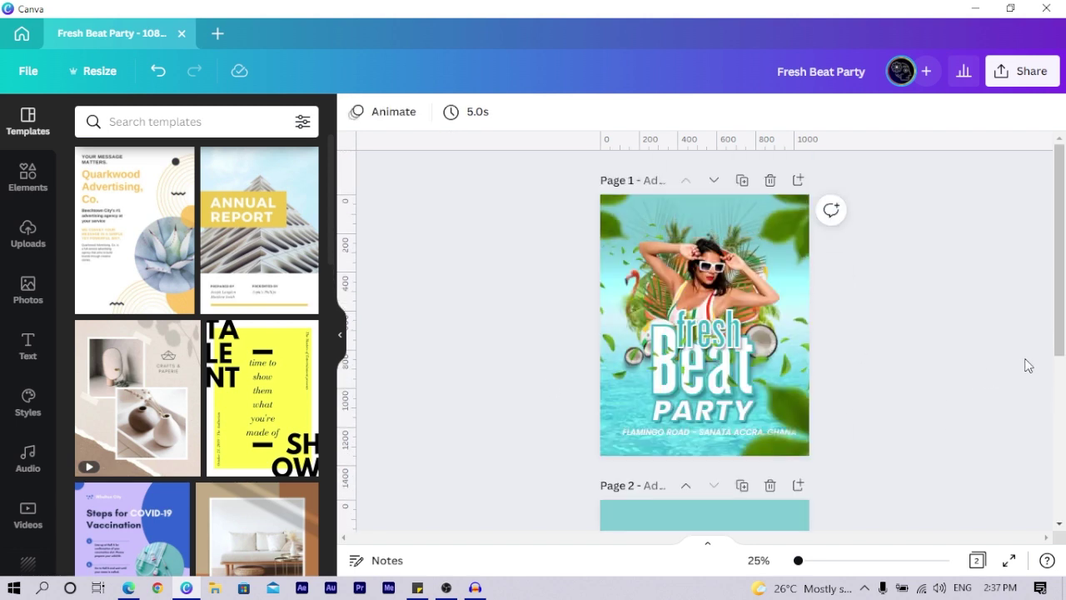
scroll(1029, 366, "down", 3)
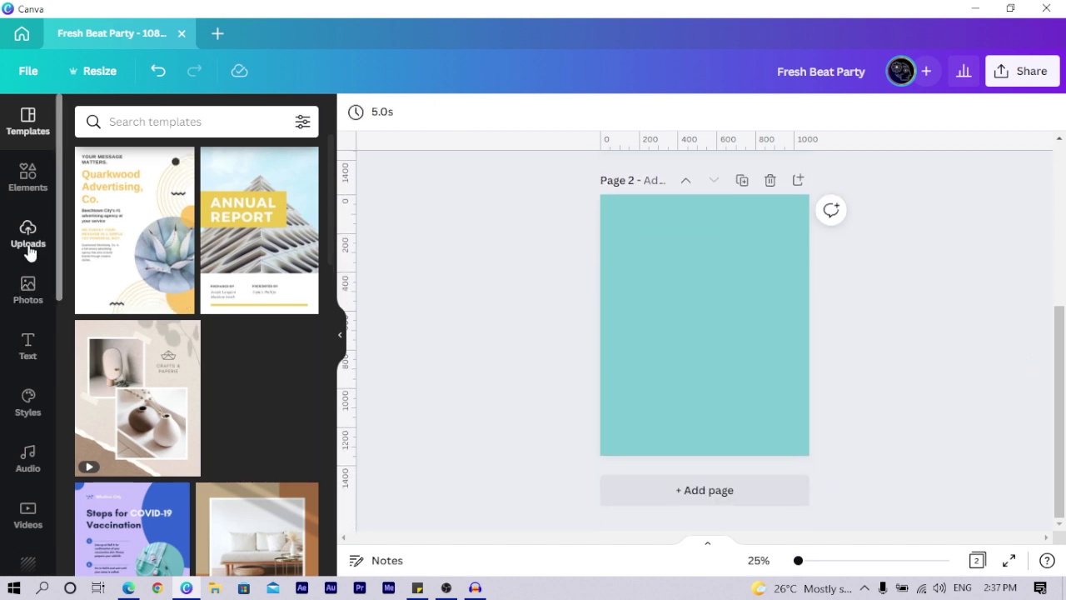
- Search the photo library for "lifeguard" and "lifeguard tube" and browse the images for a suitable life ring
left_click(15, 190)
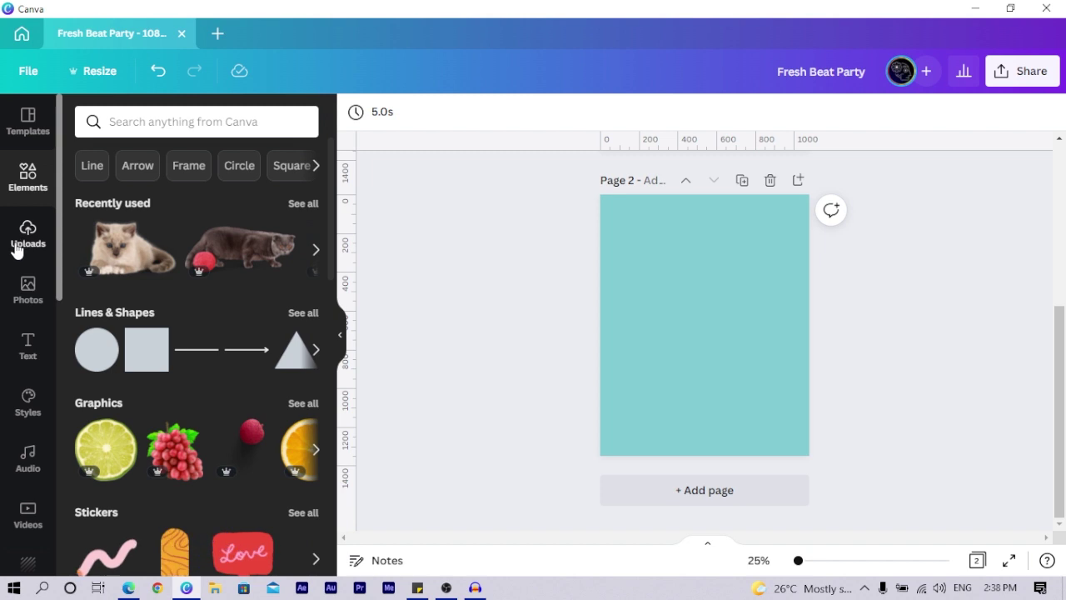
left_click(16, 291)
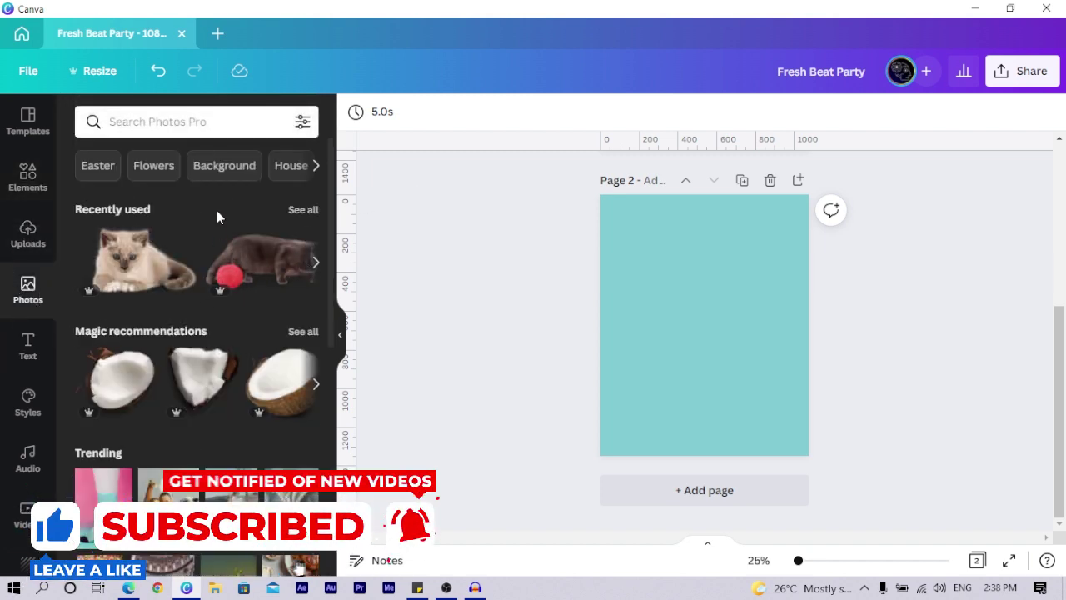
left_click(184, 121)
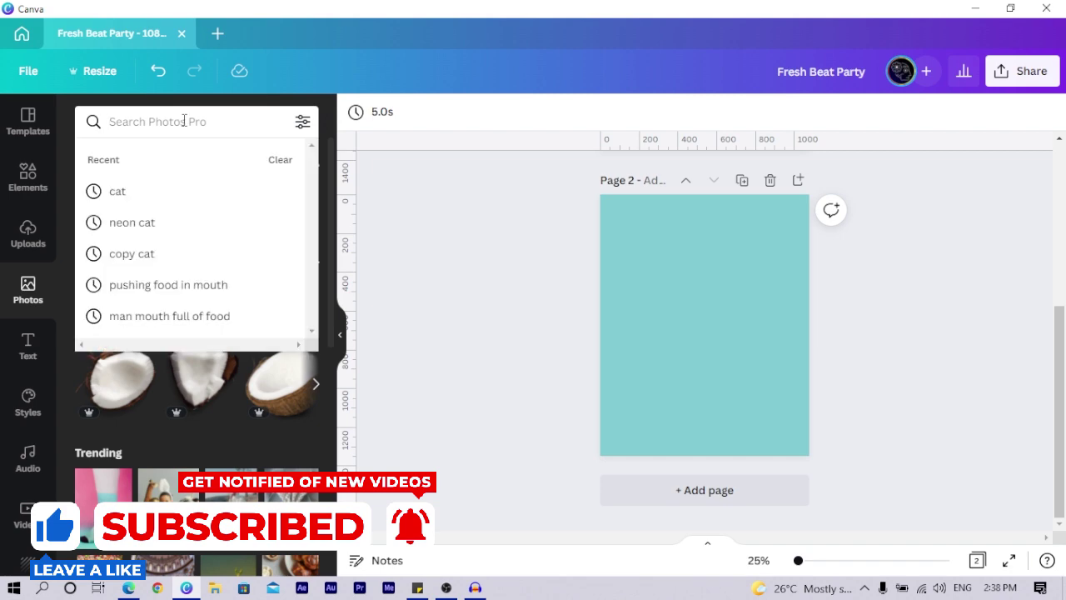
type("l")
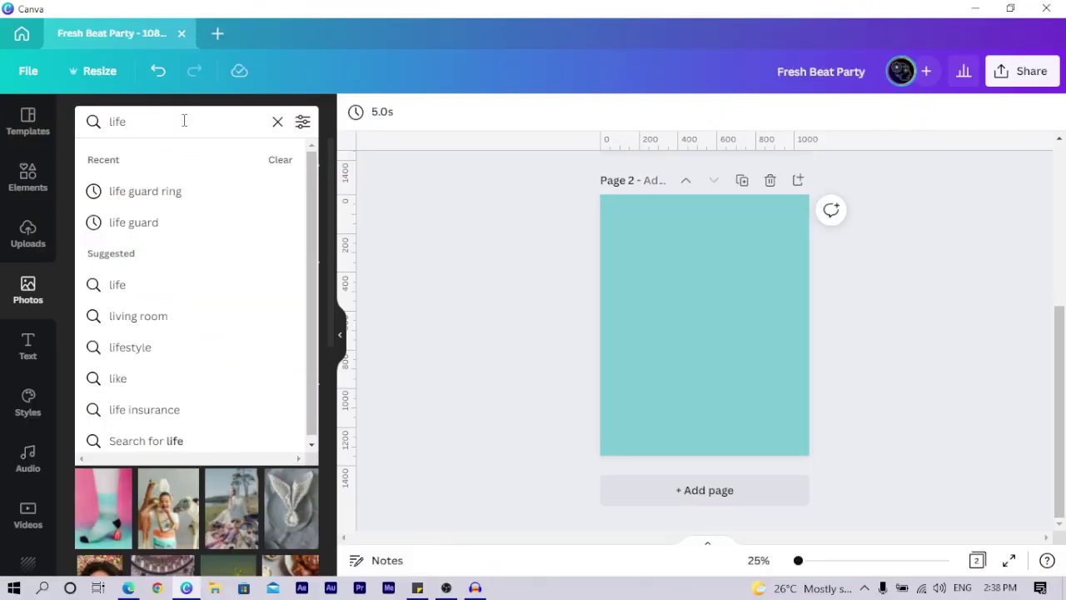
type("guard")
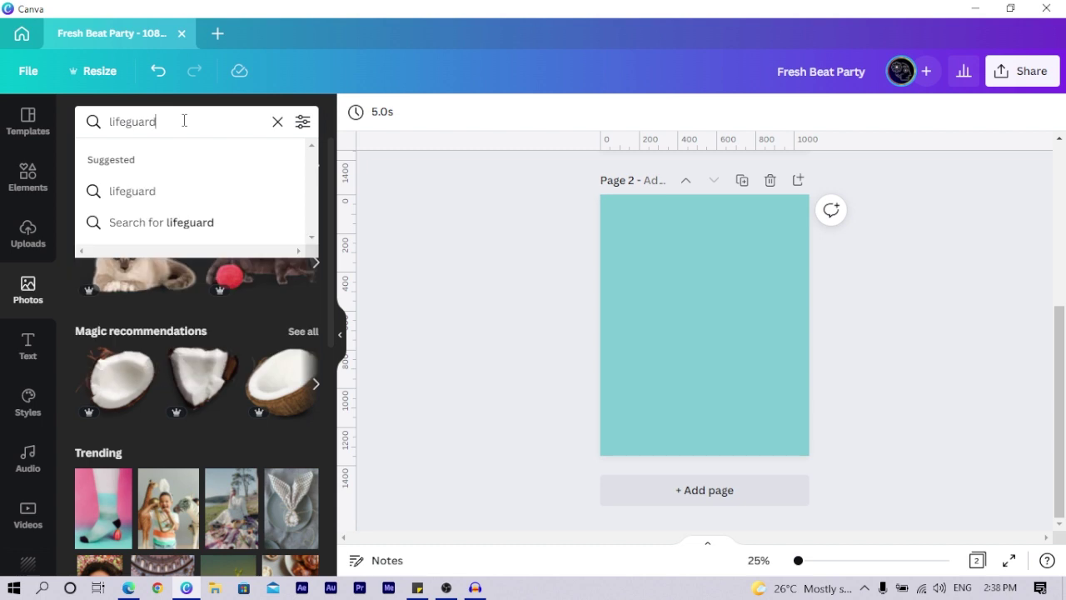
key("Return")
left_click(192, 129)
type("tube")
key("Return")
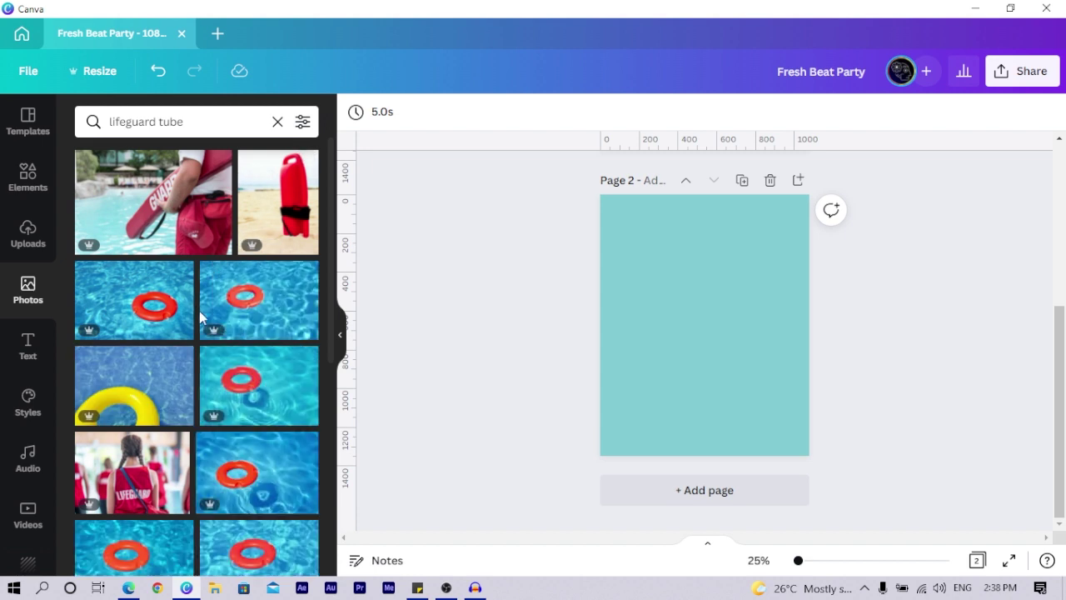
scroll(148, 364, "down", 3)
scroll(165, 337, "up", 1)
scroll(165, 337, "up", 2)
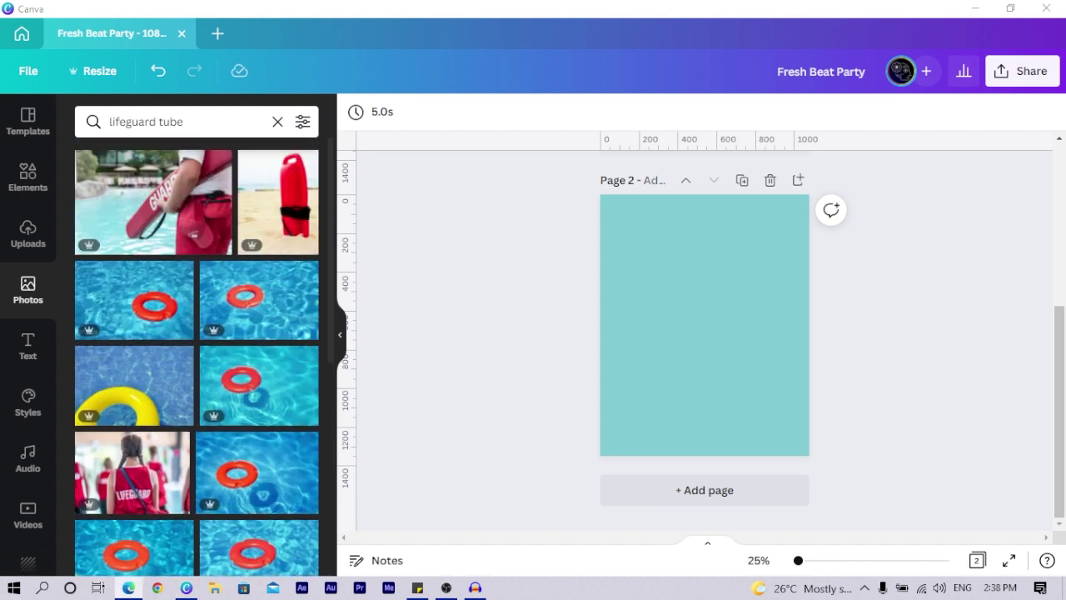
- Switch to the browser, search elements.theafricangeeks.com for "tube" and download the Life Saver Tube image
key("alt+Tab")
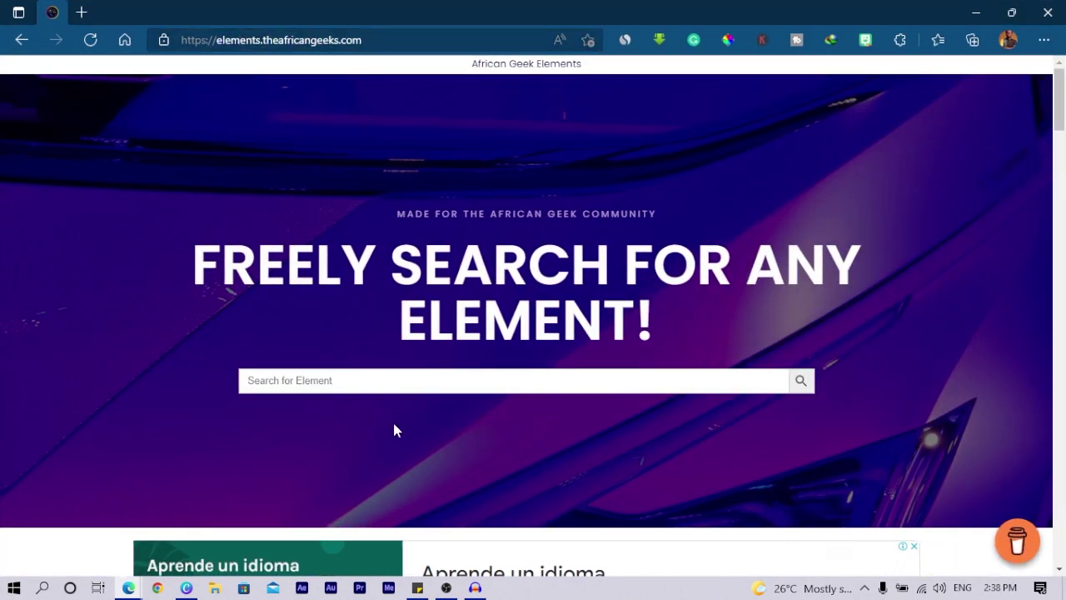
left_click(396, 380)
type("tube")
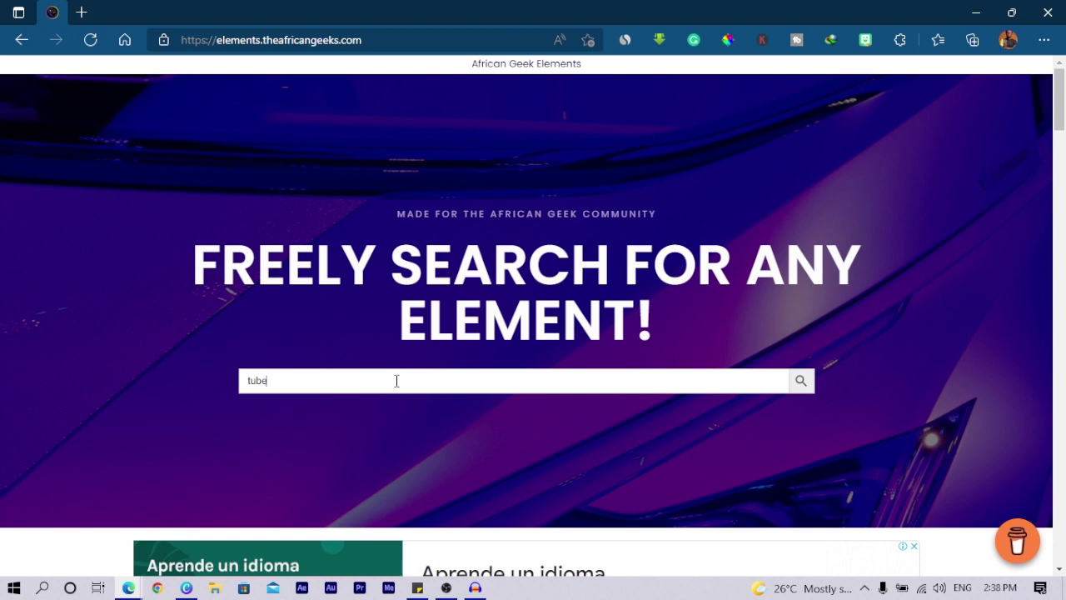
key("Return")
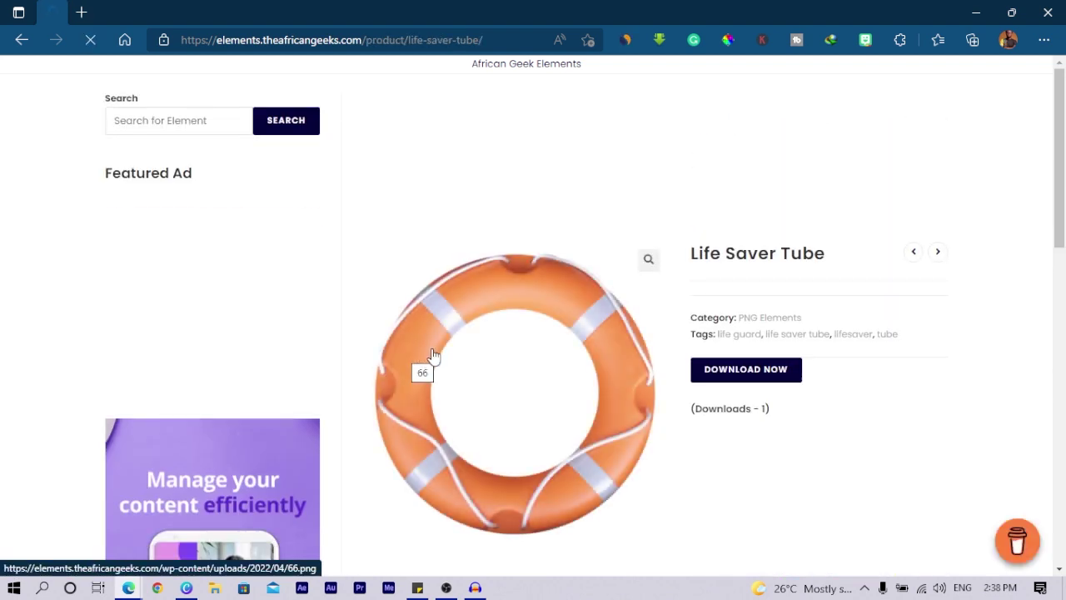
left_click(766, 379)
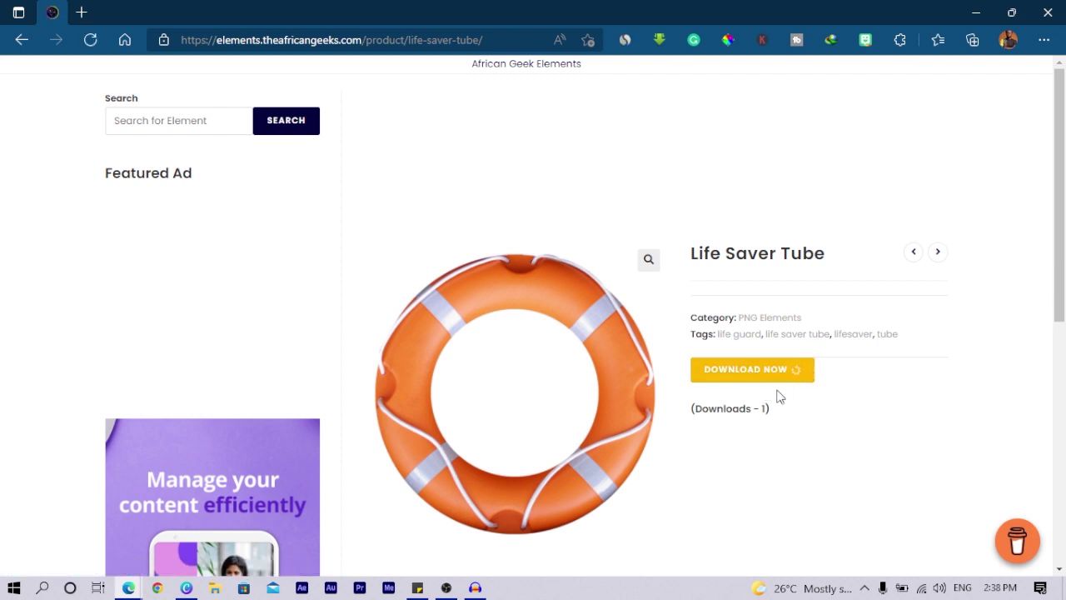
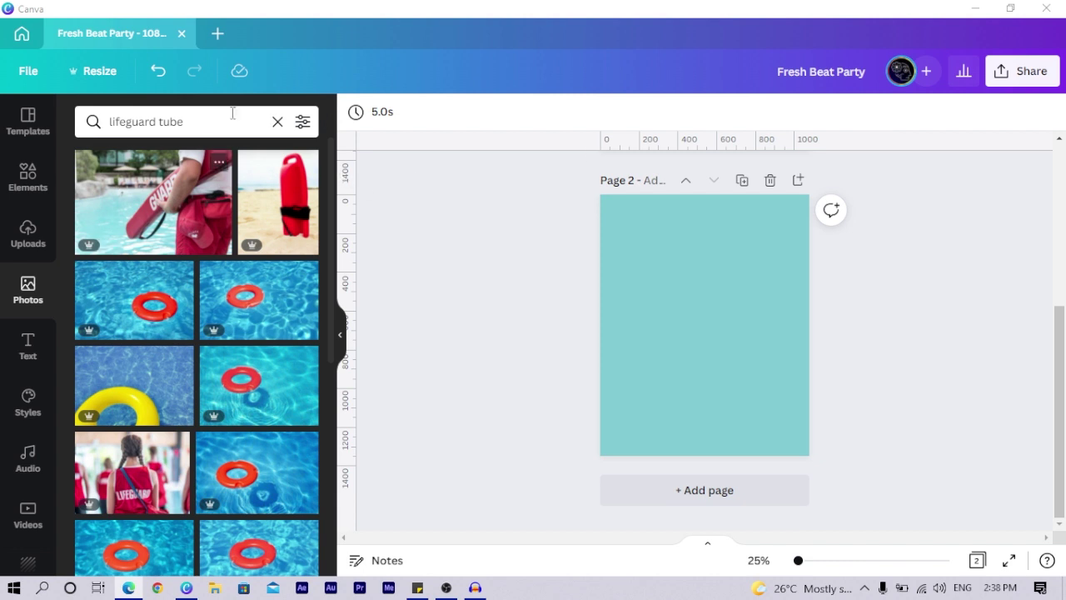
- Add the orange life ring from the recently used photos to page 2 and move it to the page's upper right
left_click(33, 313)
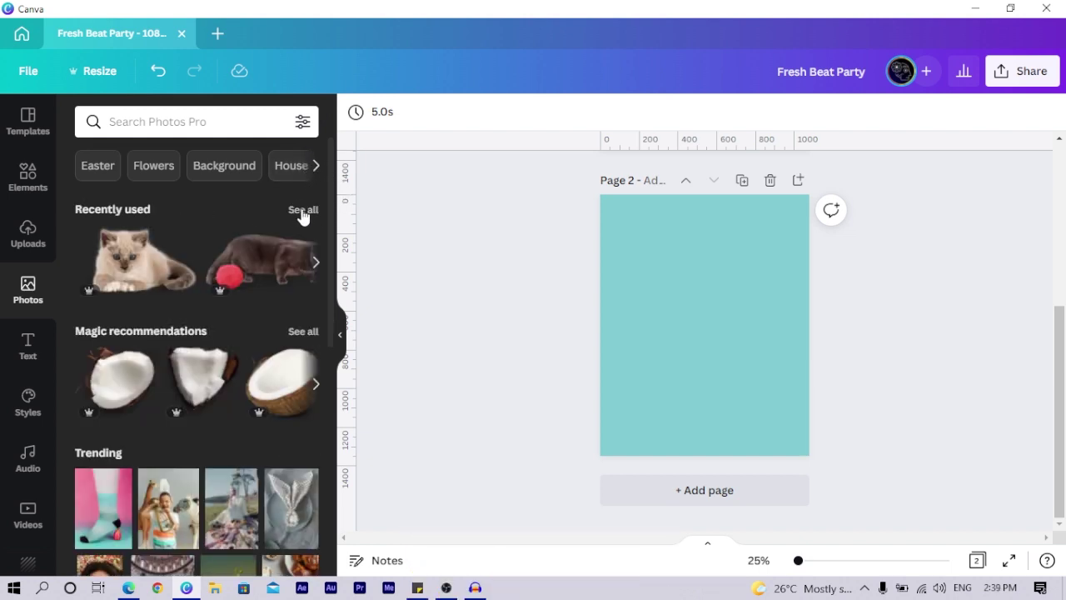
left_click(303, 212)
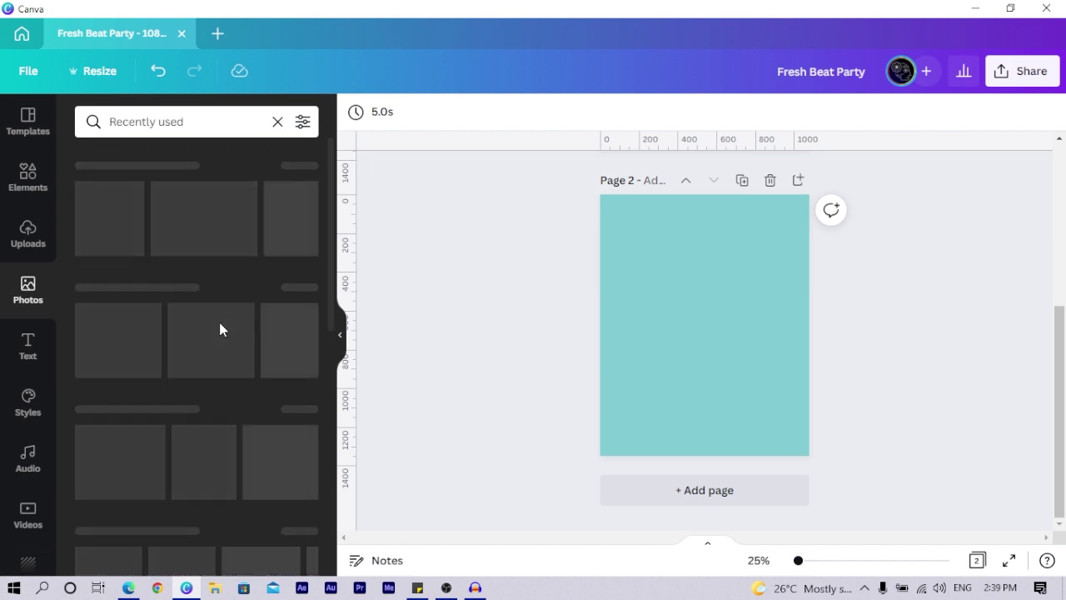
scroll(200, 308, "down", 4)
scroll(210, 333, "down", 3)
scroll(254, 288, "up", 1)
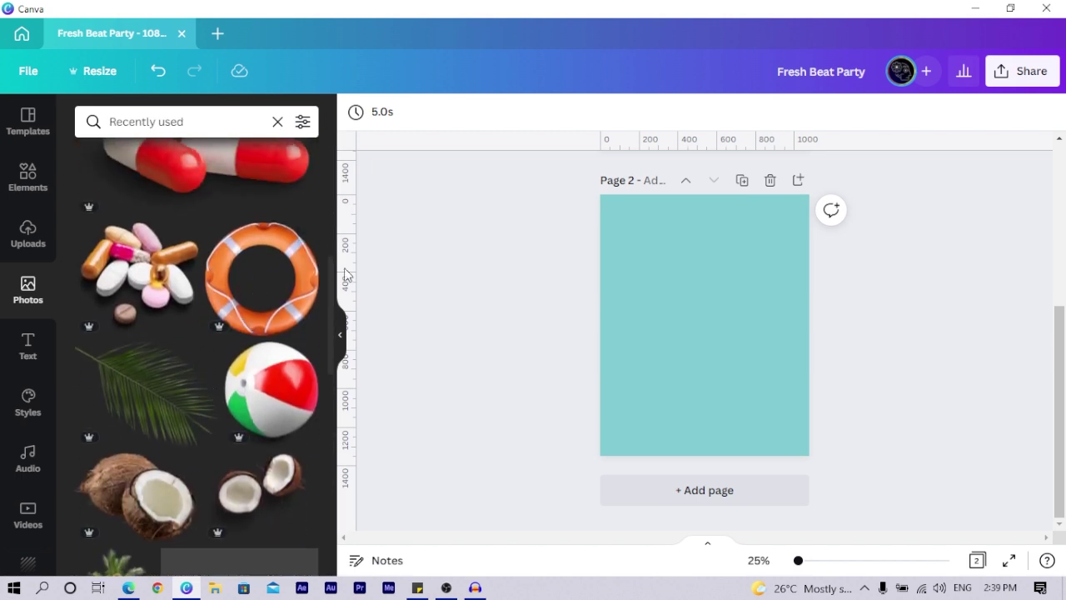
left_click(268, 292)
left_click_drag(721, 327, 752, 280)
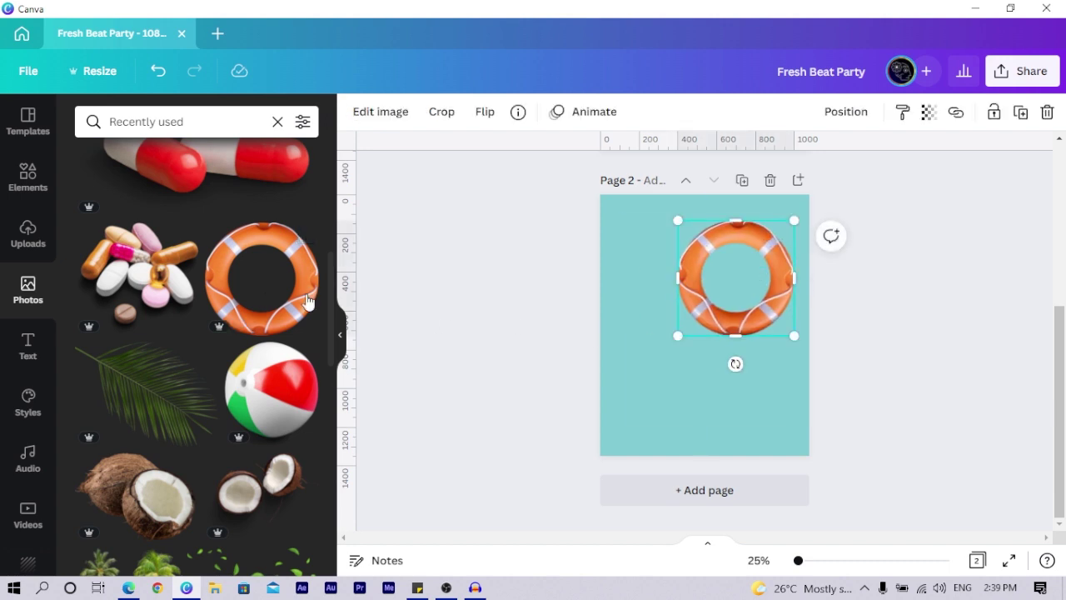
- Search the photo library for "ocean"
left_click(236, 130)
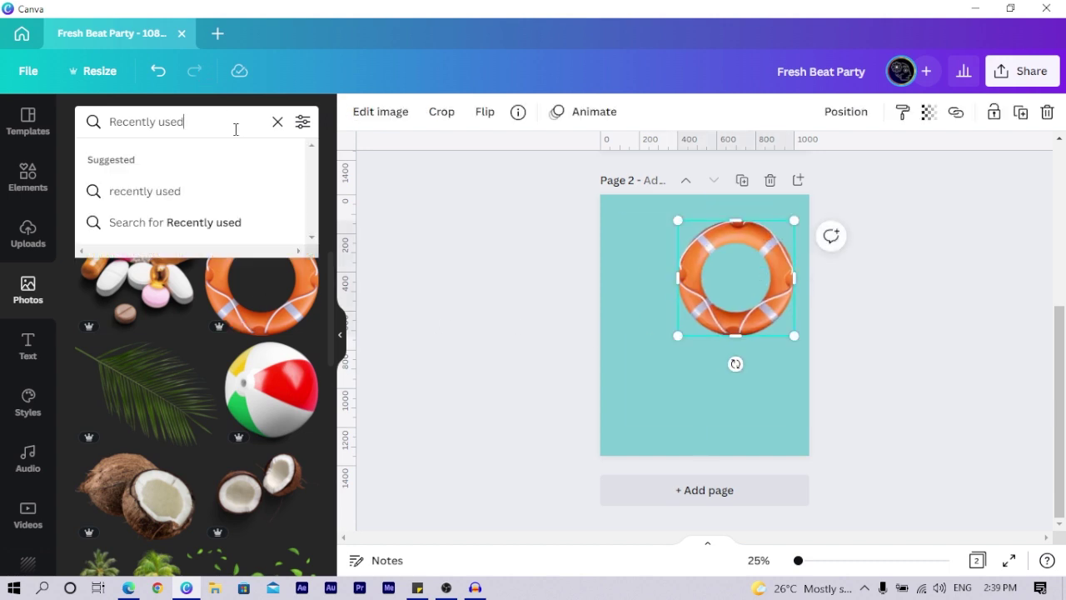
key("ctrl+a")
type("ocean")
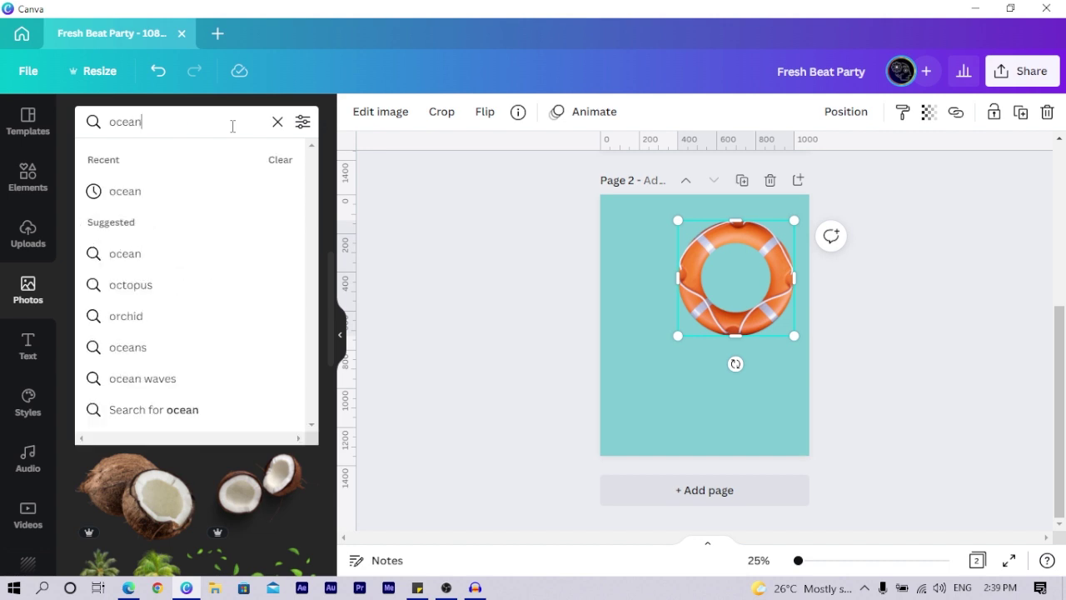
key("Return")
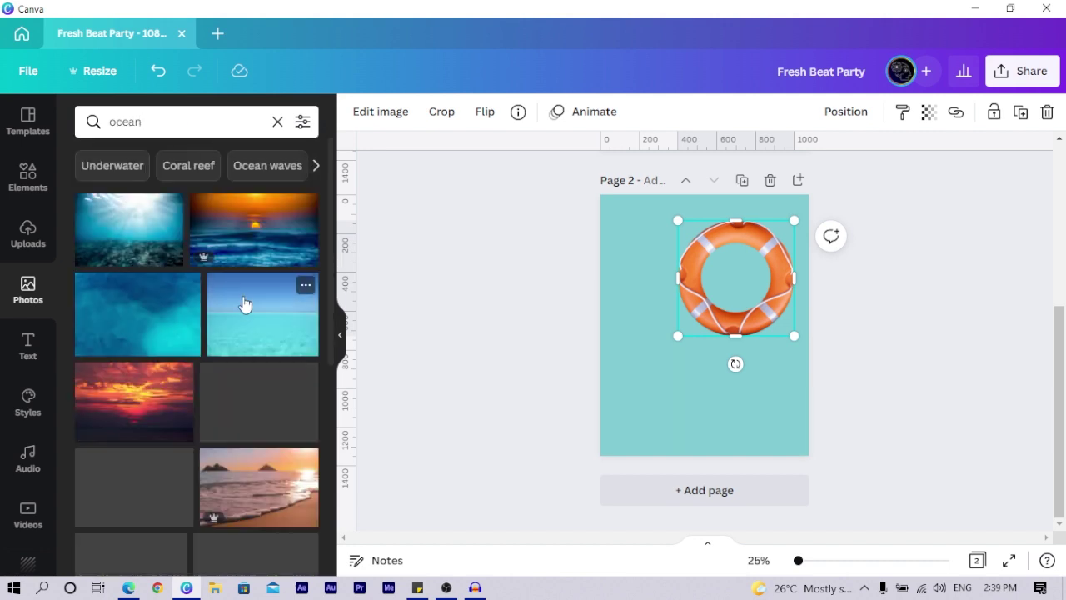
- Add the blue ocean horizon image from the recently used photos to page 2 and position it over the page's lower part
left_click(277, 122)
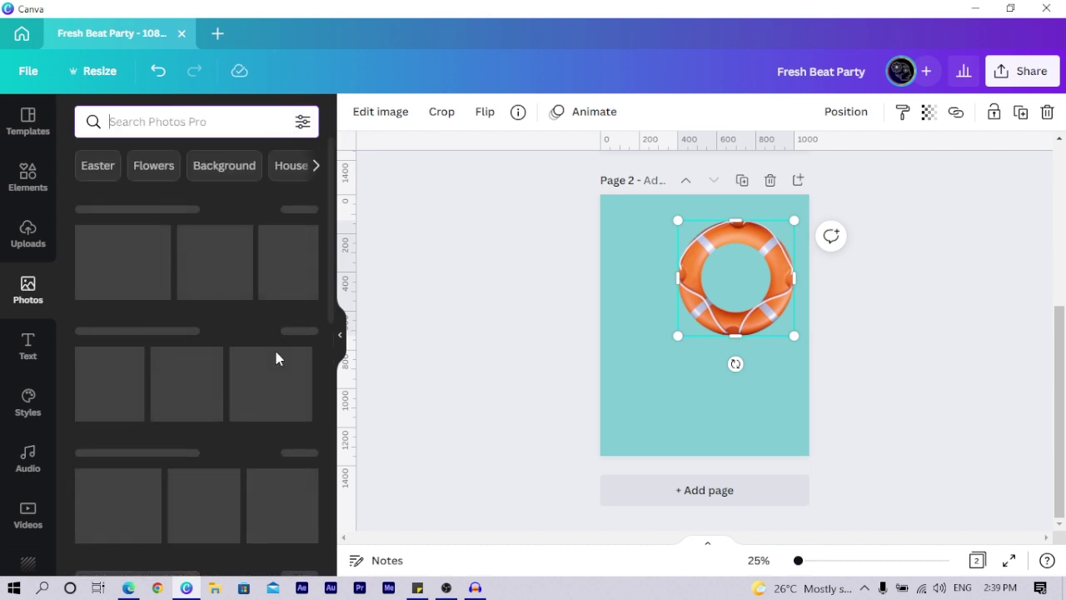
scroll(273, 354, "down", 2)
scroll(258, 289, "up", 2)
left_click(306, 209)
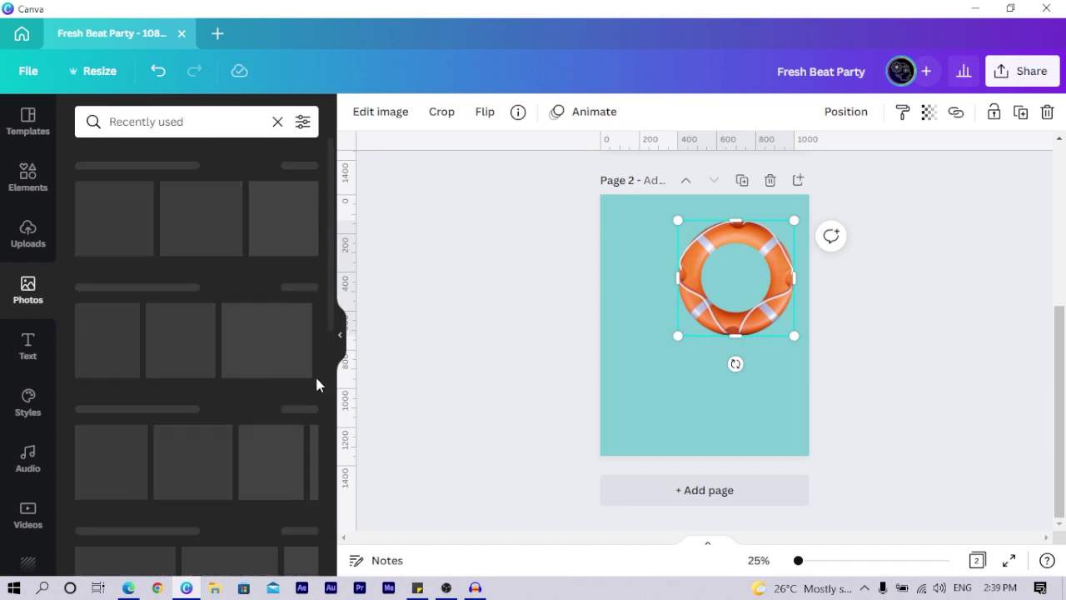
scroll(181, 391, "down", 10)
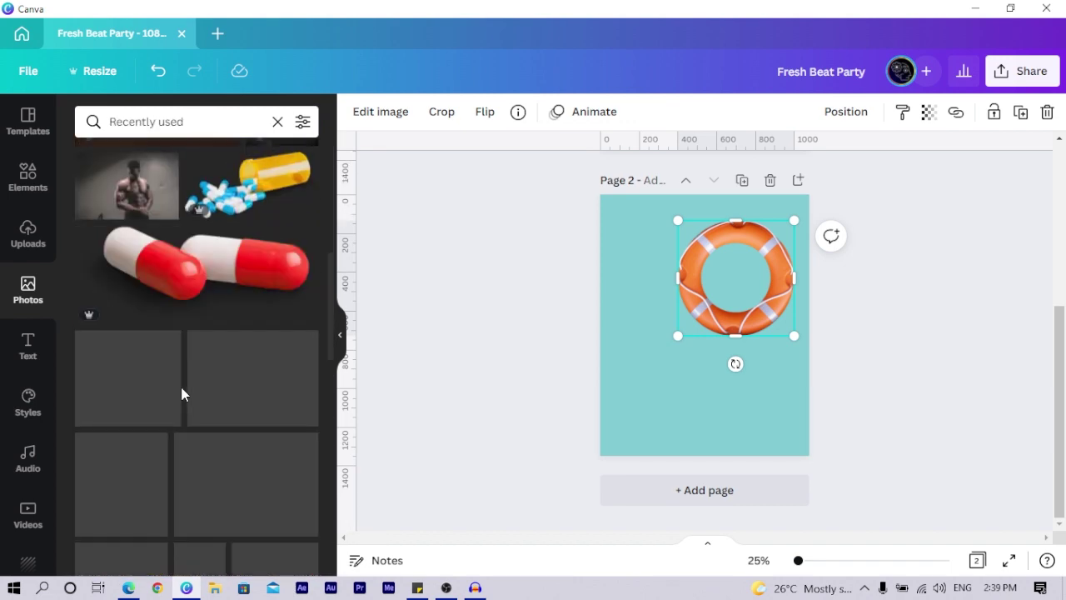
scroll(183, 393, "down", 8)
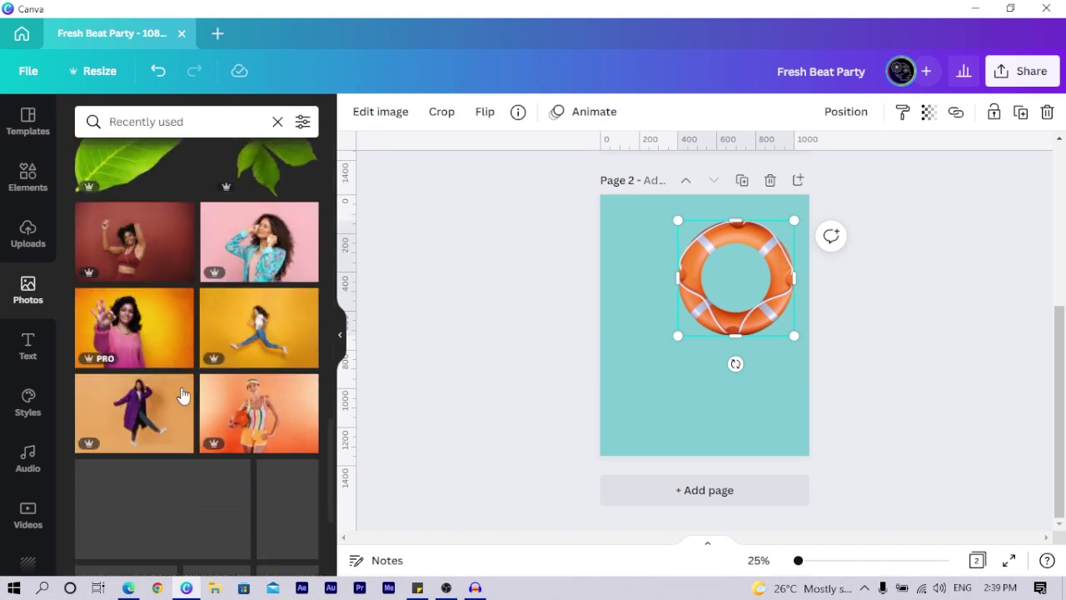
scroll(167, 375, "down", 5)
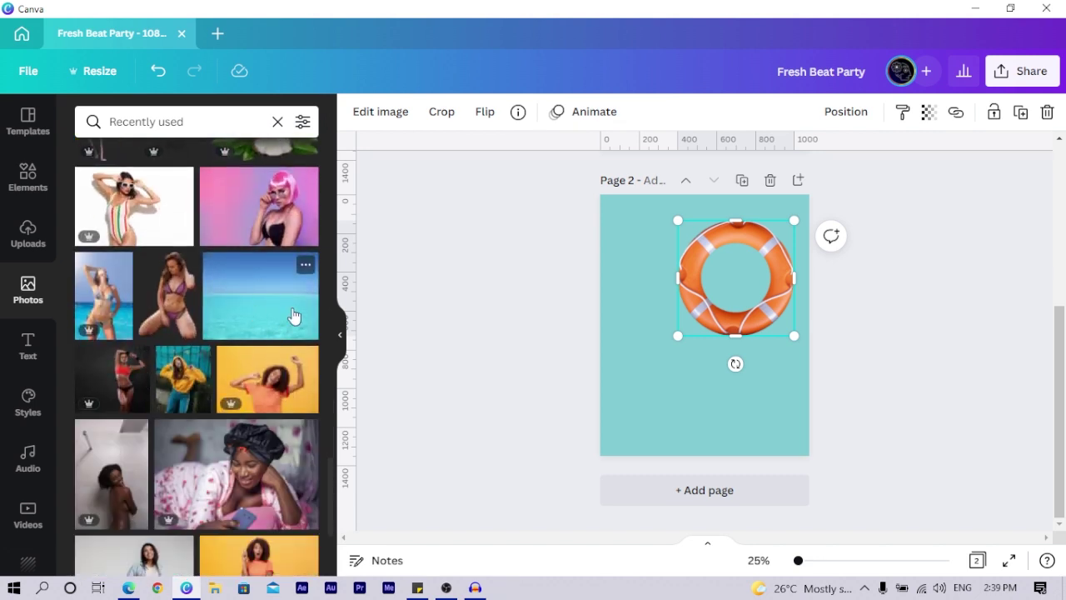
left_click_drag(294, 315, 709, 376)
left_click_drag(702, 299, 703, 374)
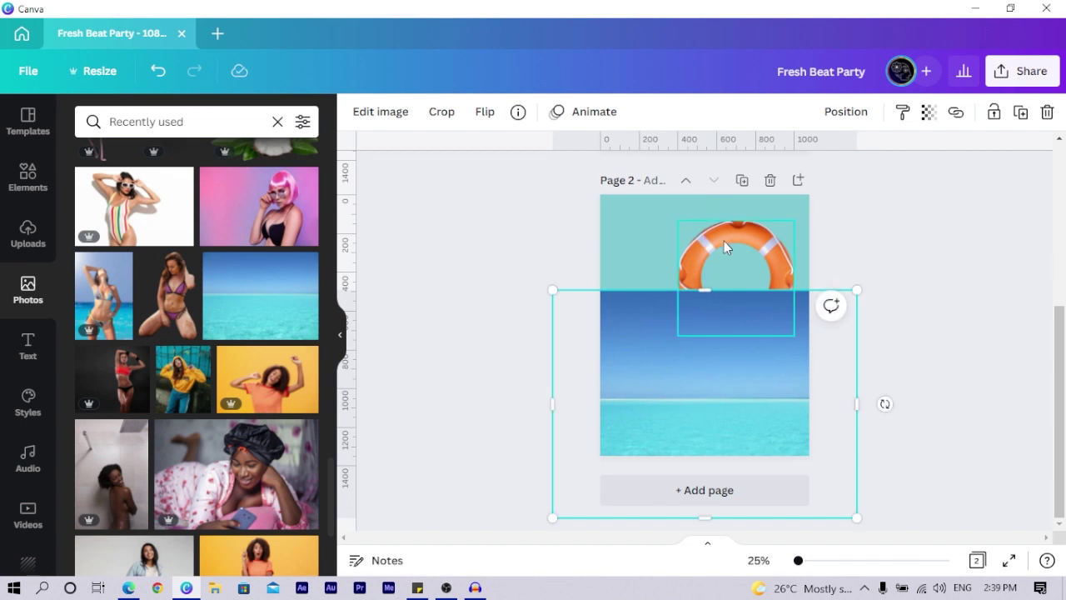
- Delete the orange life ring from page 2
left_click(715, 250)
key("Delete")
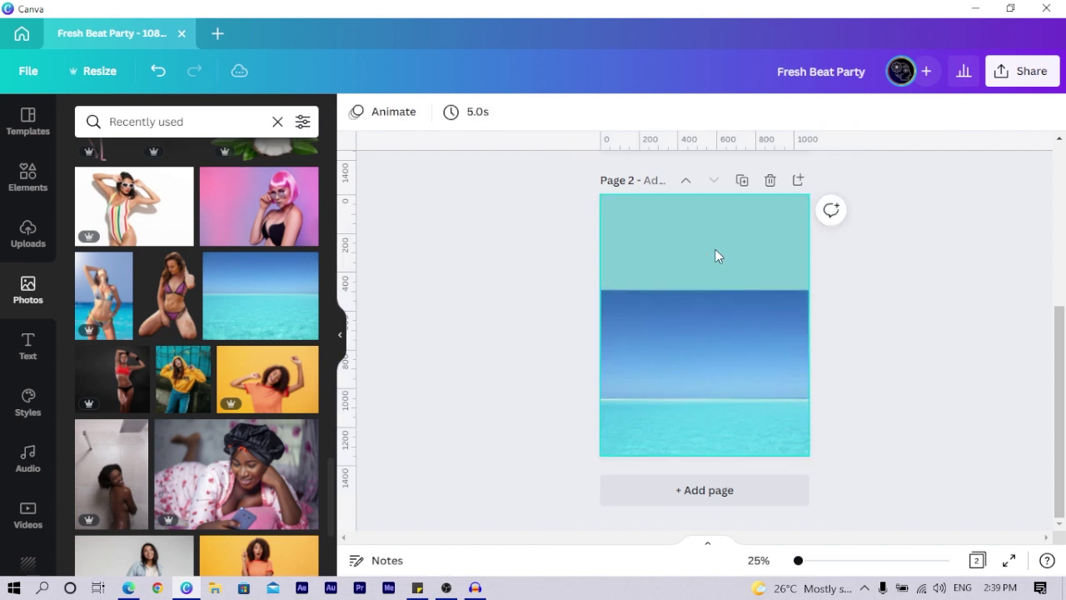
- Crop away the upper sky of the ocean photo and enlarge it so it spans roughly the lower two thirds of page 2
left_click_drag(748, 351, 749, 292)
left_click_drag(706, 236, 708, 288)
left_click_drag(482, 271, 450, 262)
left_click_drag(728, 288, 751, 315)
left_click_drag(707, 264, 709, 291)
left_click(563, 222)
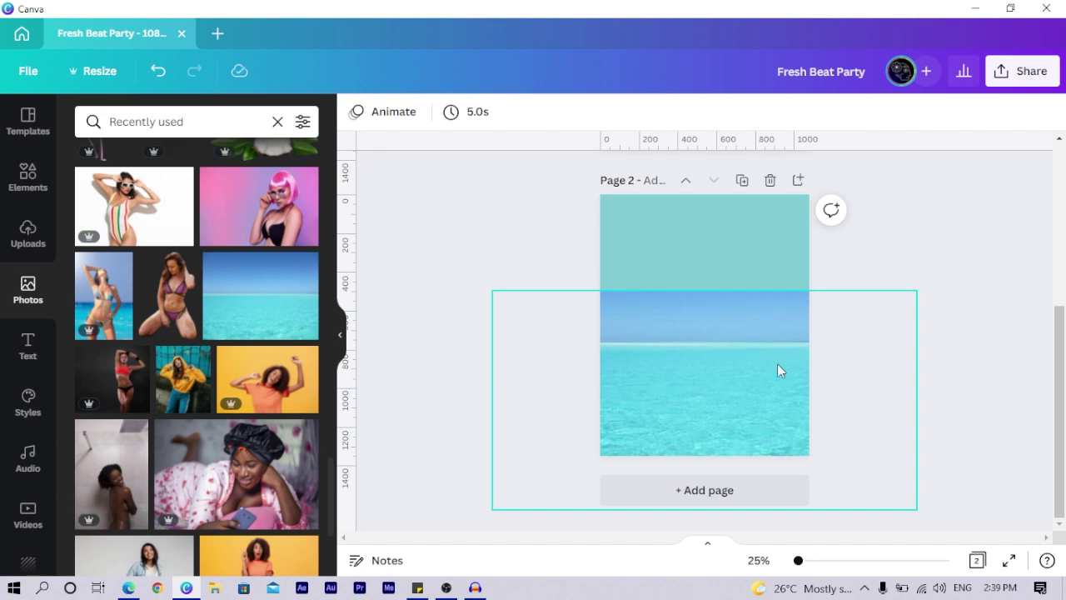
- Compare page 2 with the finished flyer on page 1 and check the hex code of page 2's teal background
scroll(896, 314, "up", 3)
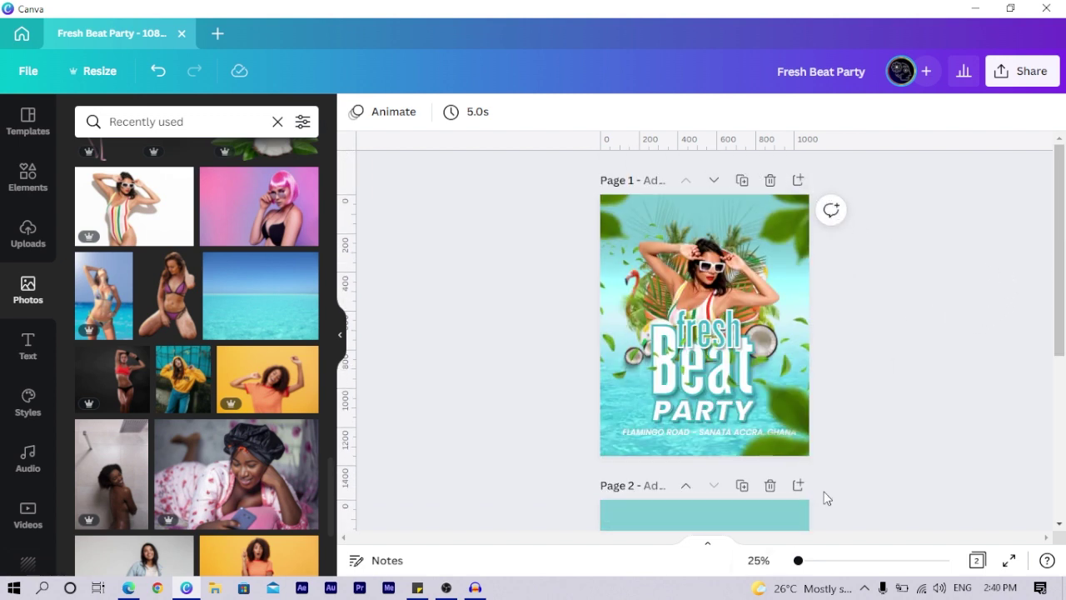
scroll(963, 358, "down", 3)
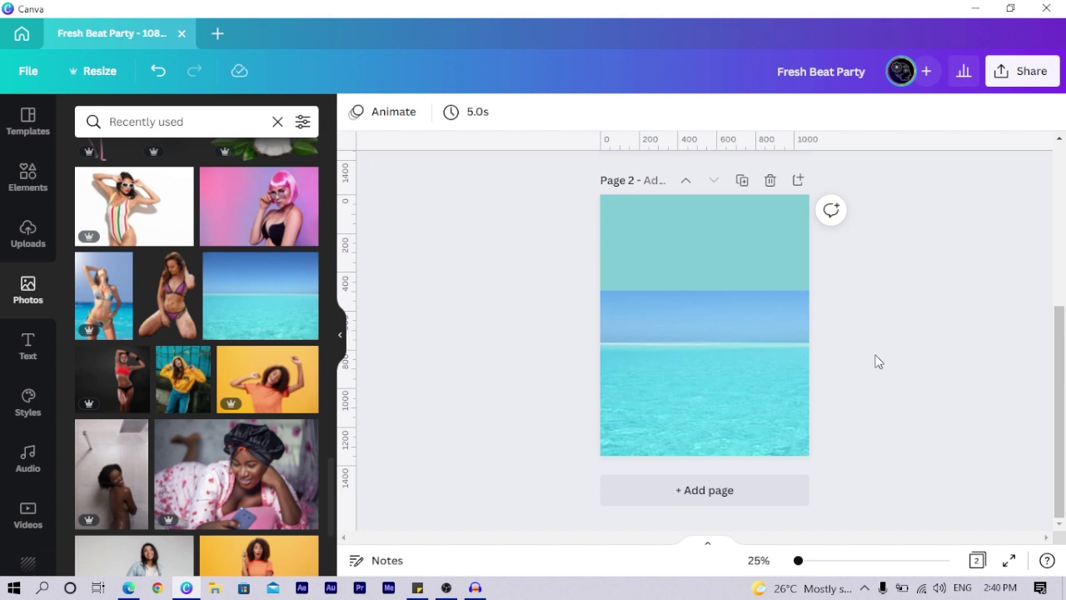
left_click(710, 227)
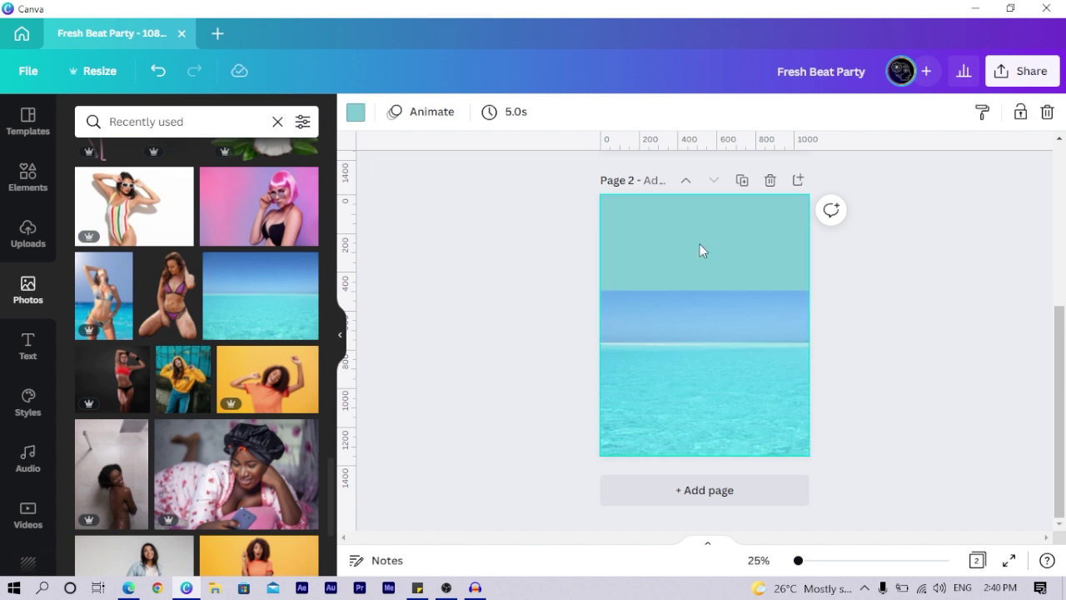
left_click(356, 114)
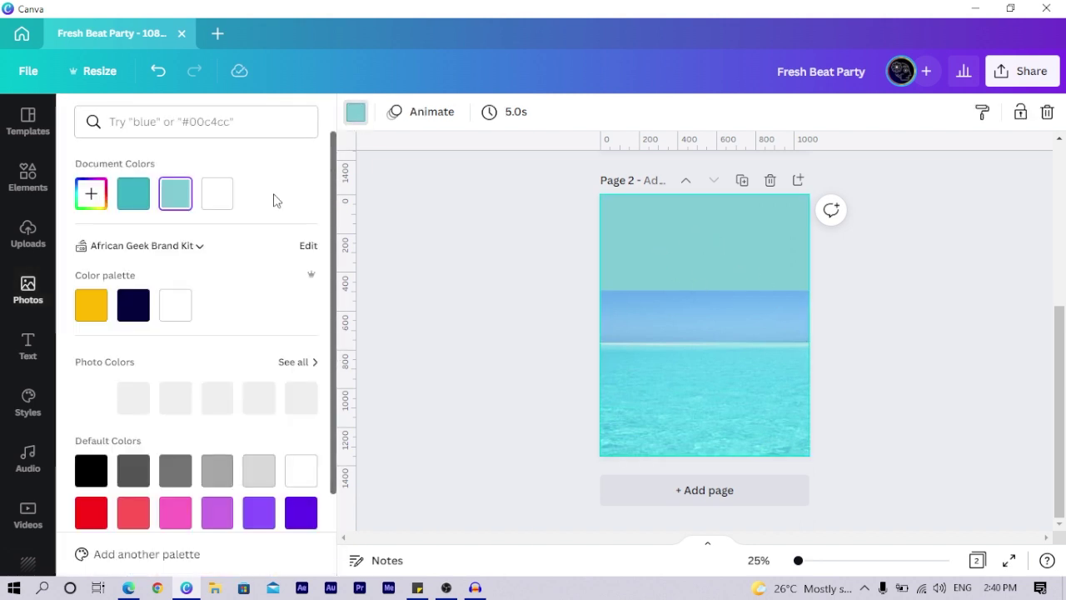
left_click(104, 203)
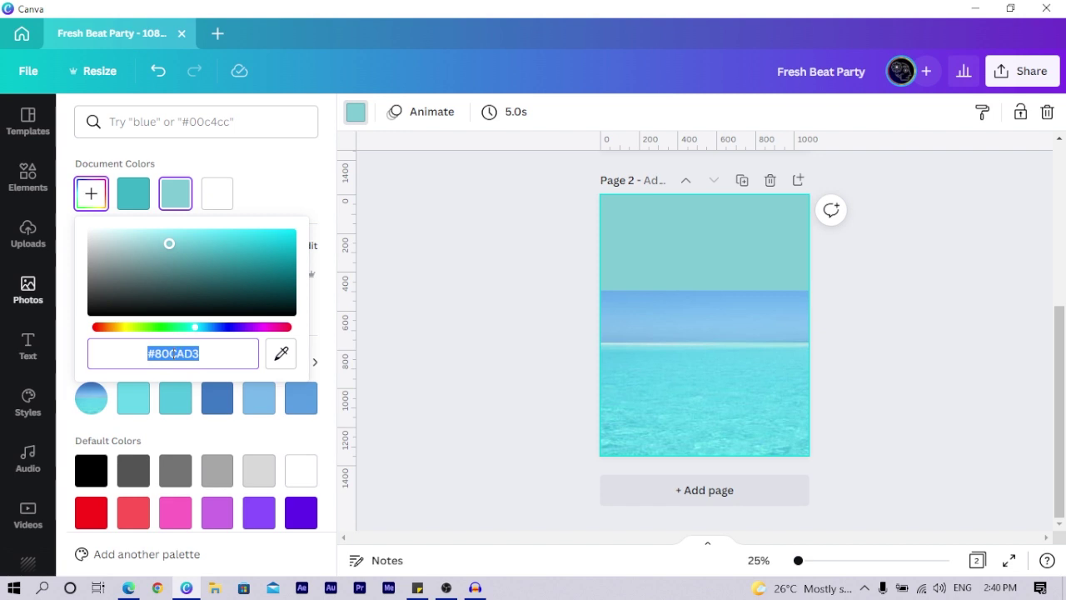
left_click(492, 295)
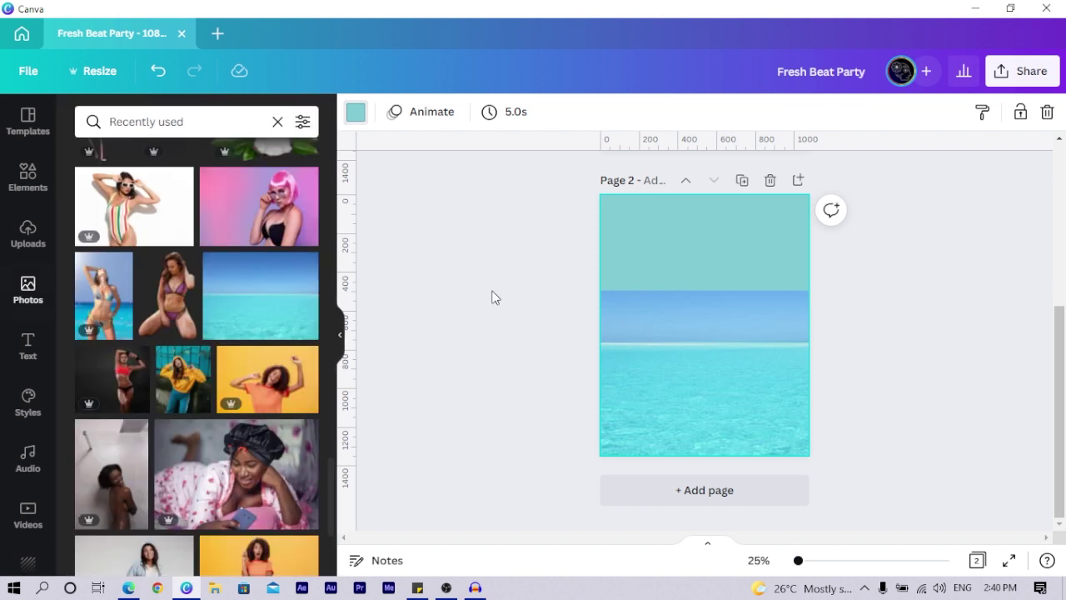
- Crop and resize the ocean photo so it roughly matches the page width and covers the lower two thirds of page 2
left_click(750, 351)
left_click_drag(762, 351, 763, 350)
left_click_drag(918, 397, 824, 408)
left_click_drag(499, 391, 588, 401)
left_click_drag(708, 509, 702, 465)
left_click_drag(588, 464, 545, 497)
left_click_drag(702, 399, 704, 405)
left_click_drag(704, 492, 704, 472)
left_click_drag(559, 392, 600, 393)
left_click_drag(842, 389, 818, 392)
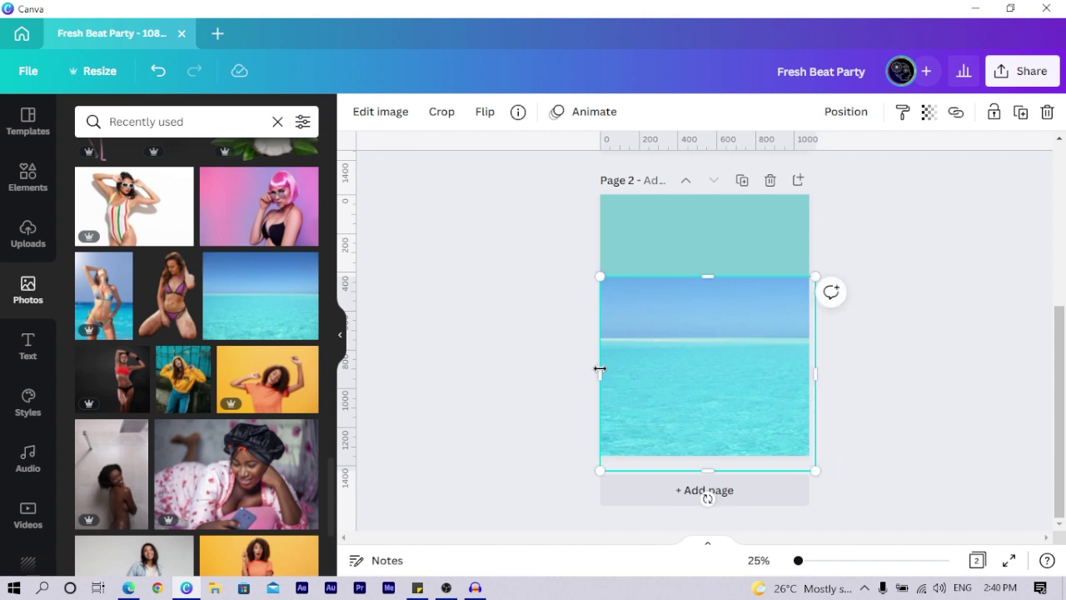
left_click(530, 370)
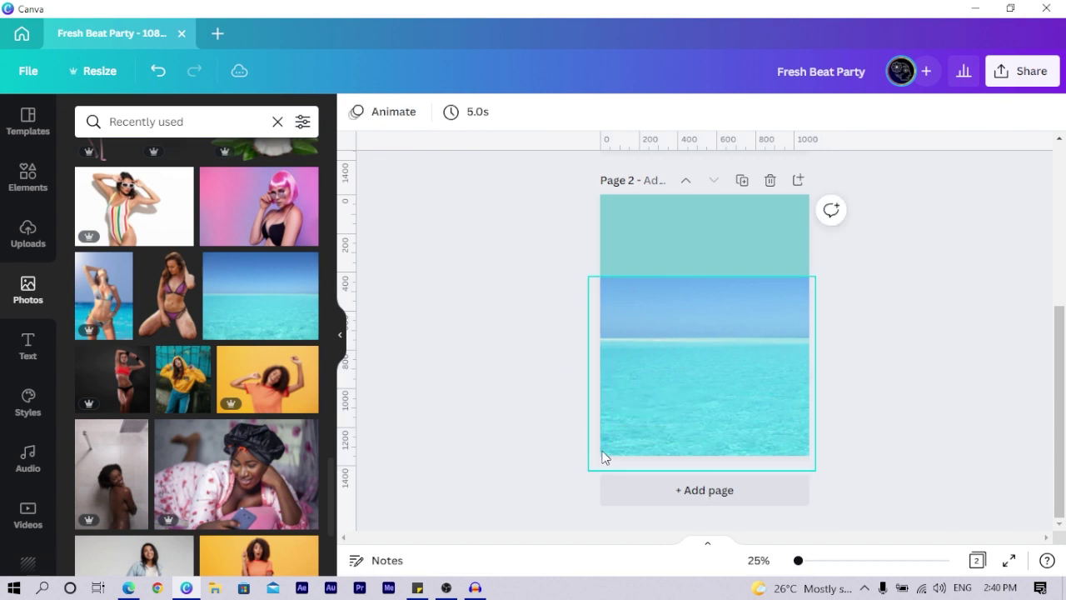
- Switch to the African Geek Elements website in the browser and search it for "gradient"
scroll(220, 391, "up", 15)
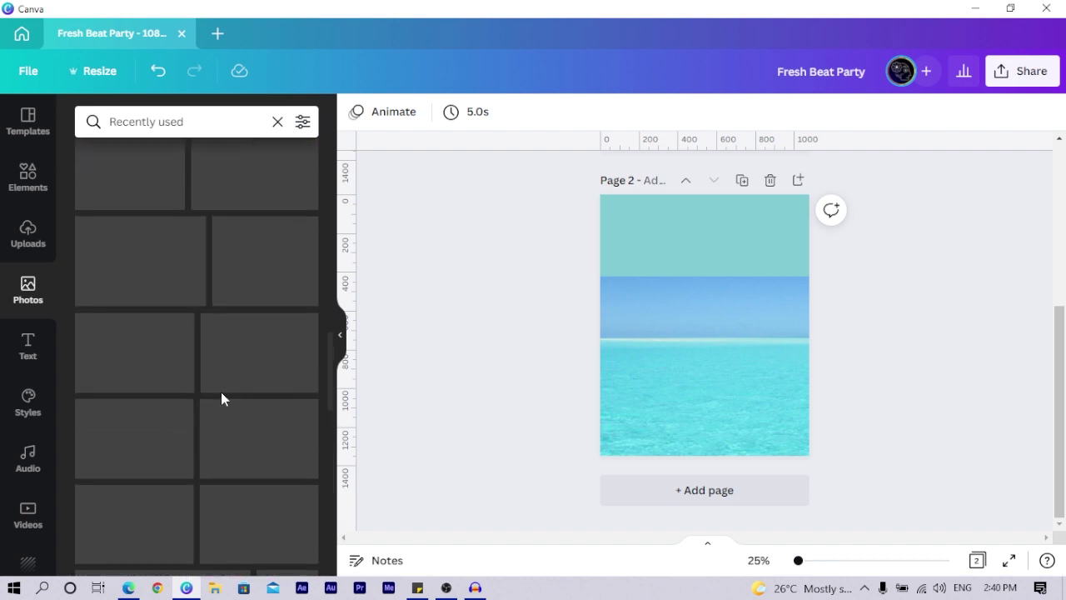
left_click(29, 249)
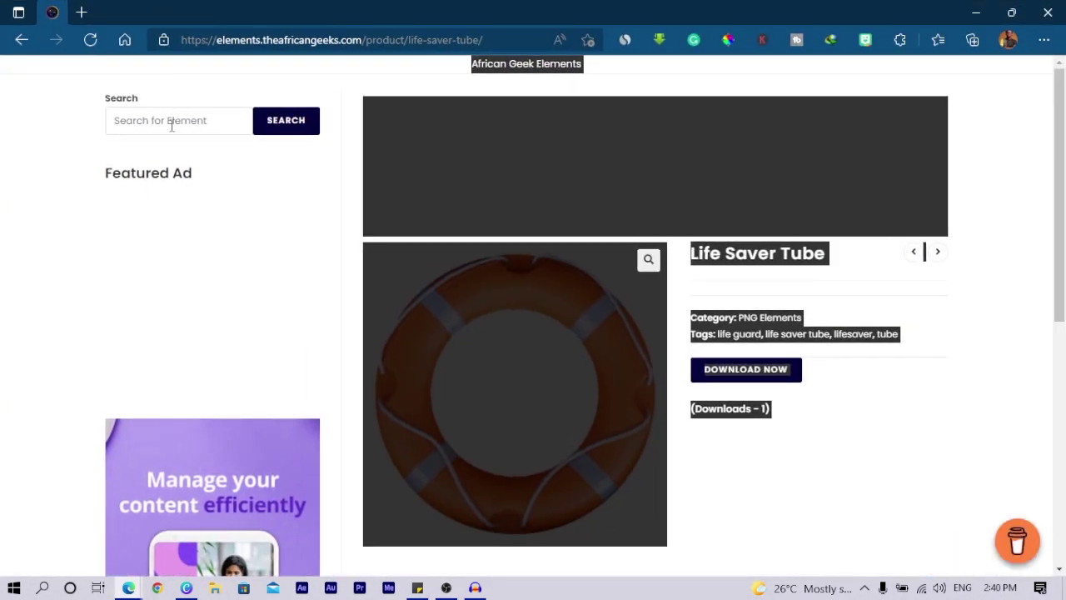
left_click(172, 125)
type("gradient")
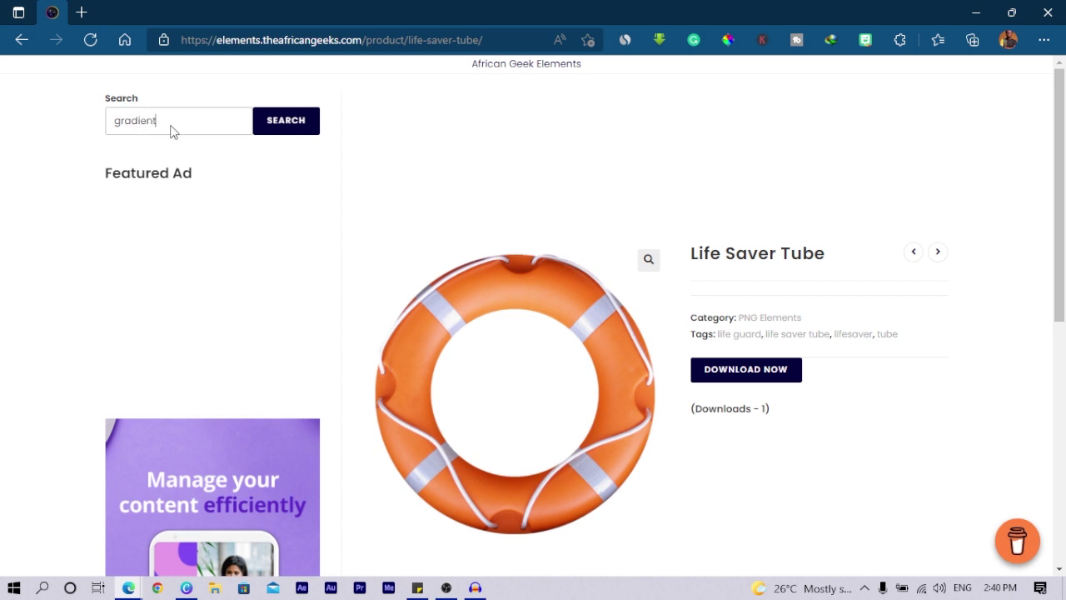
key("Return")
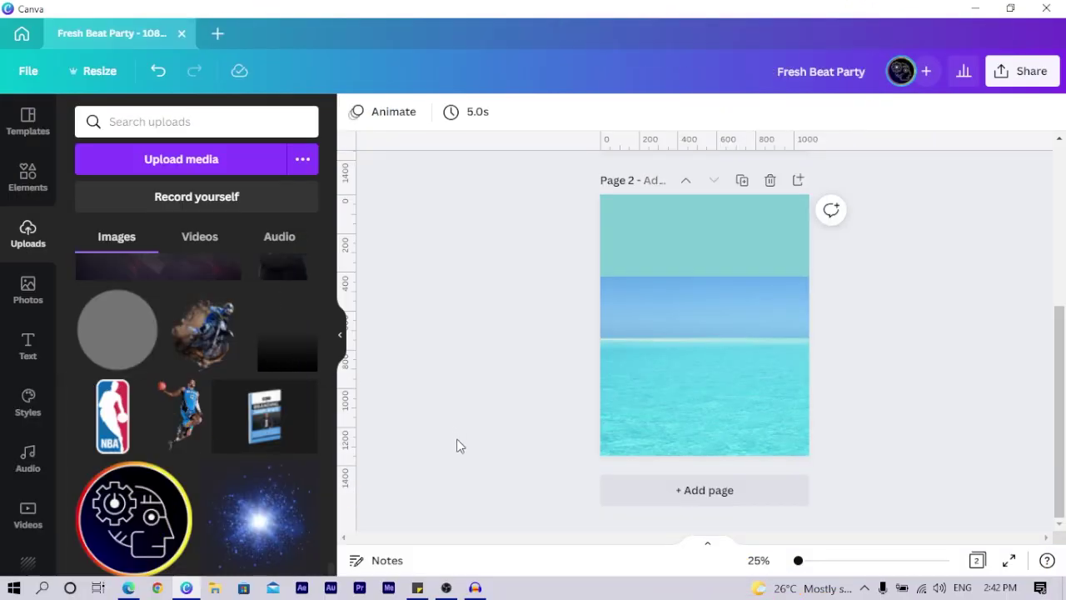
- Add the uploaded black gradient to page 2 upside down and stretch it across the page width from the ocean photo's upper edge
left_click(310, 374)
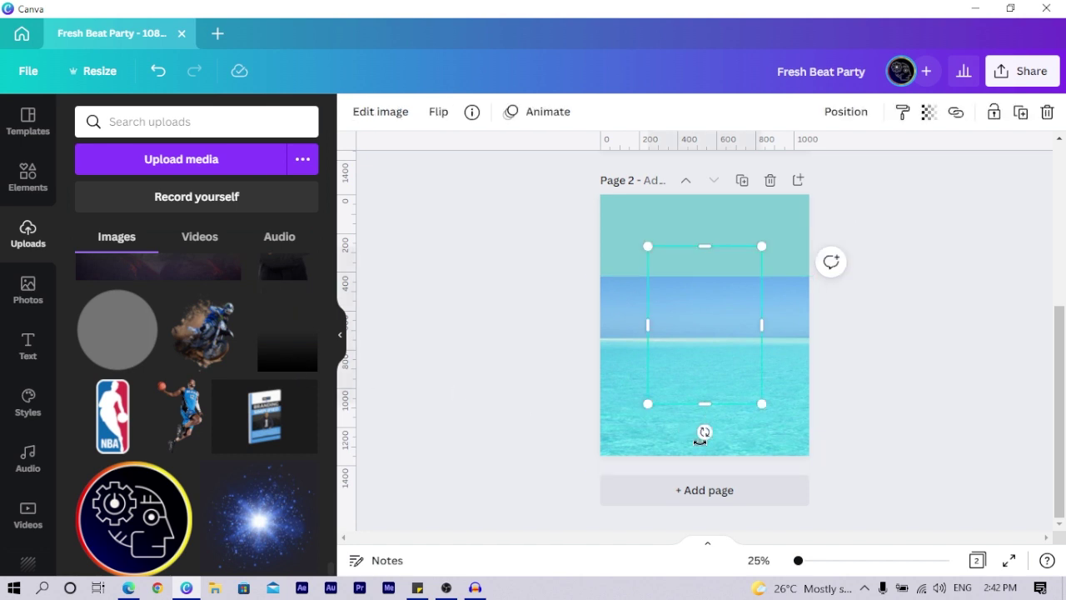
left_click_drag(704, 431, 705, 243)
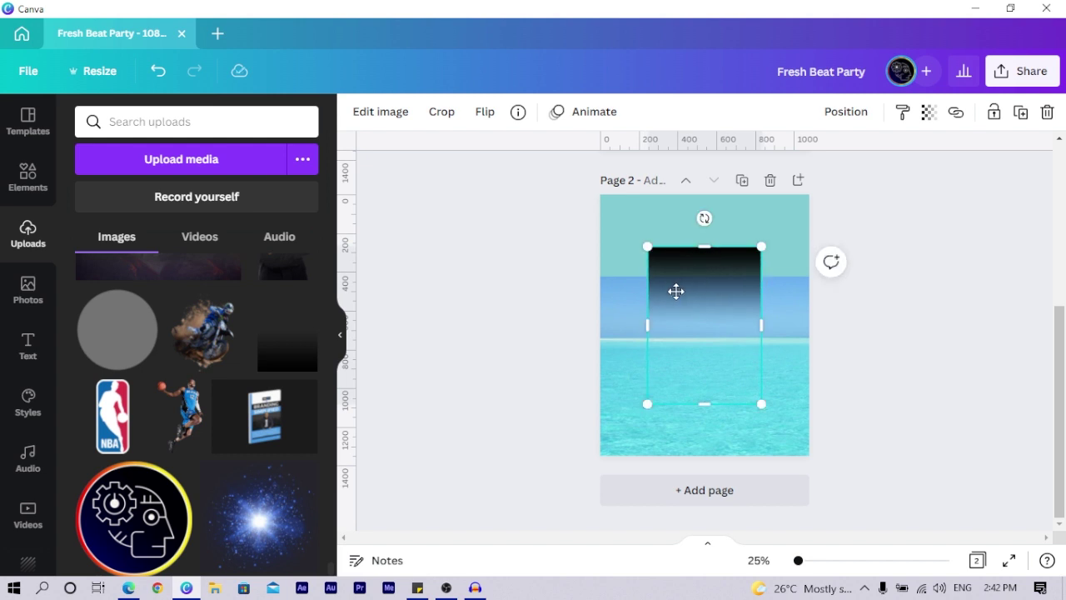
left_click_drag(676, 291, 660, 299)
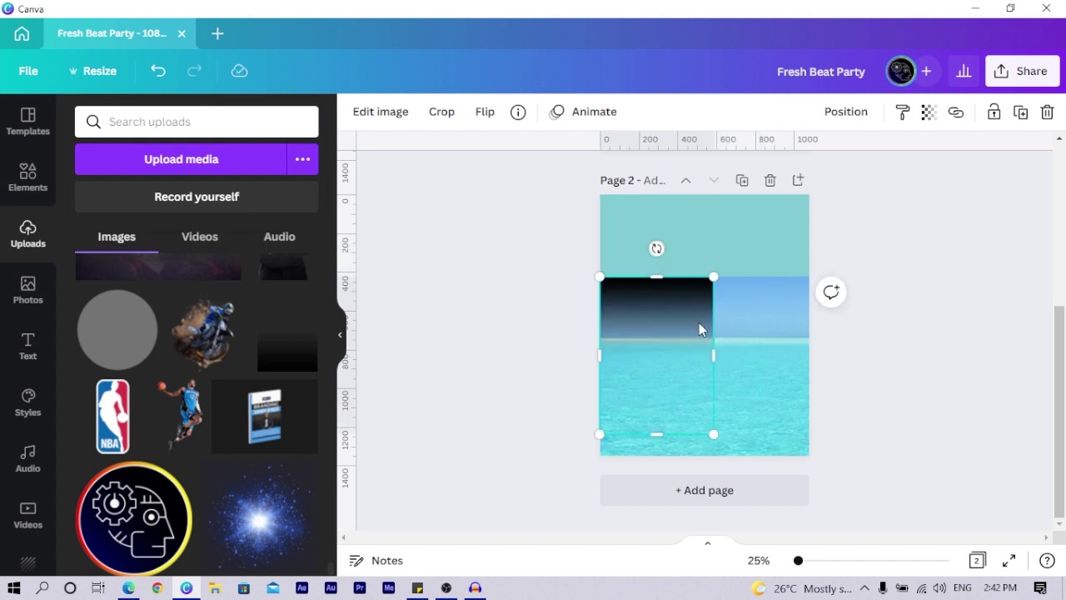
left_click_drag(714, 326, 807, 329)
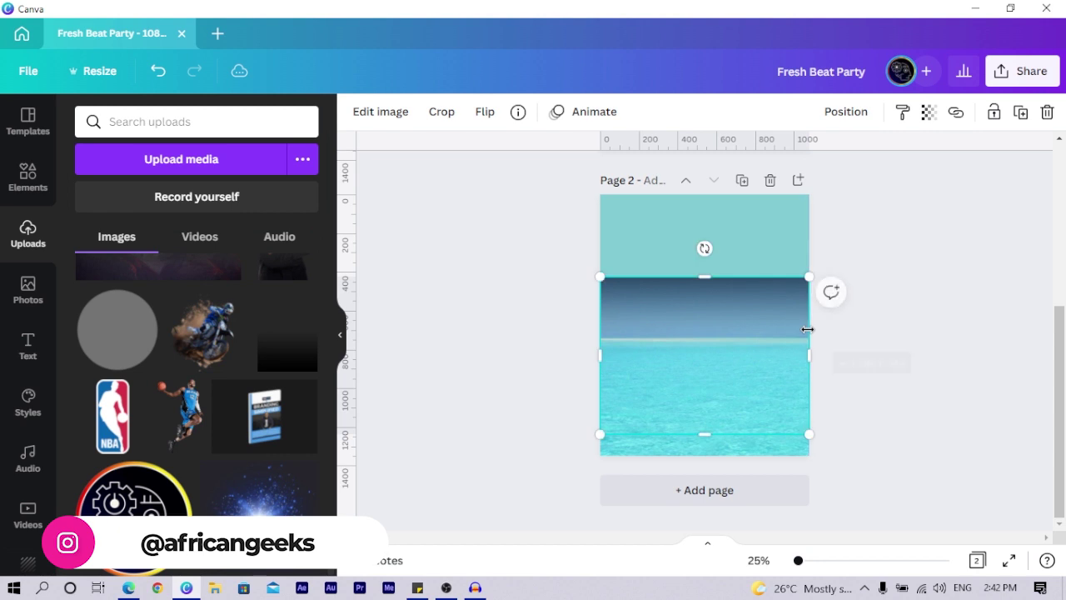
- Shift the gradient image down inside its crop frame so the black fade reaches further over the ocean
double_click(679, 333)
left_click_drag(678, 329, 643, 431)
left_click(533, 348)
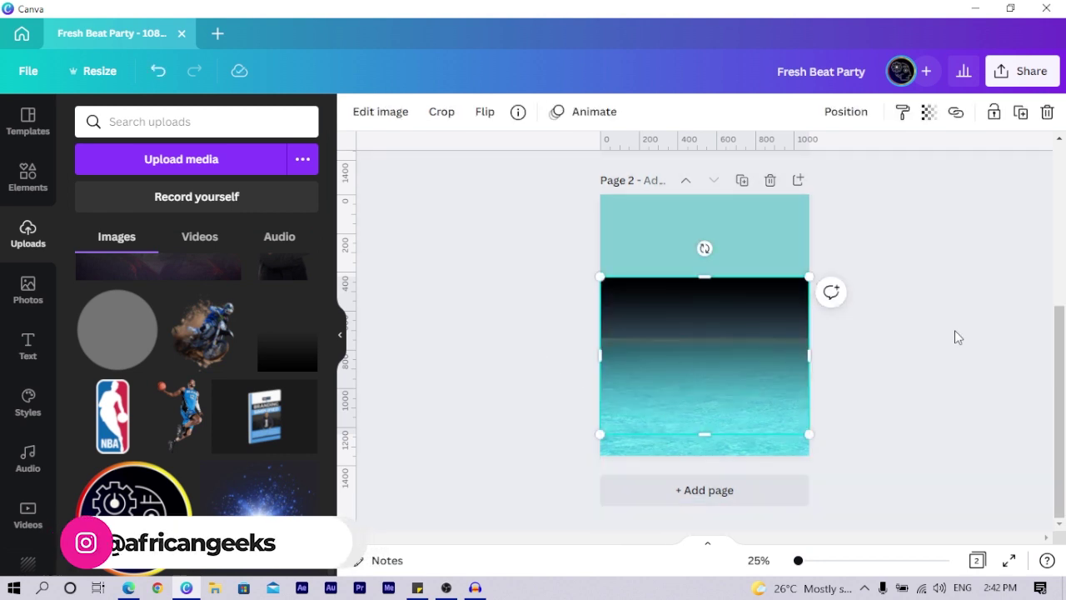
left_click(921, 321)
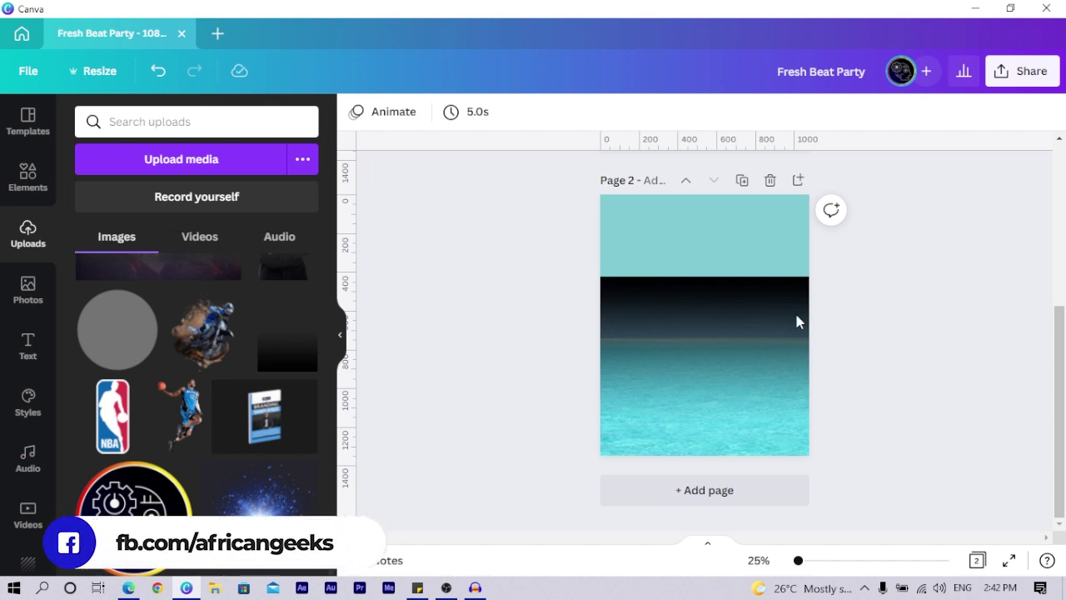
left_click(718, 314)
left_click_drag(719, 314, 725, 295)
key("Escape")
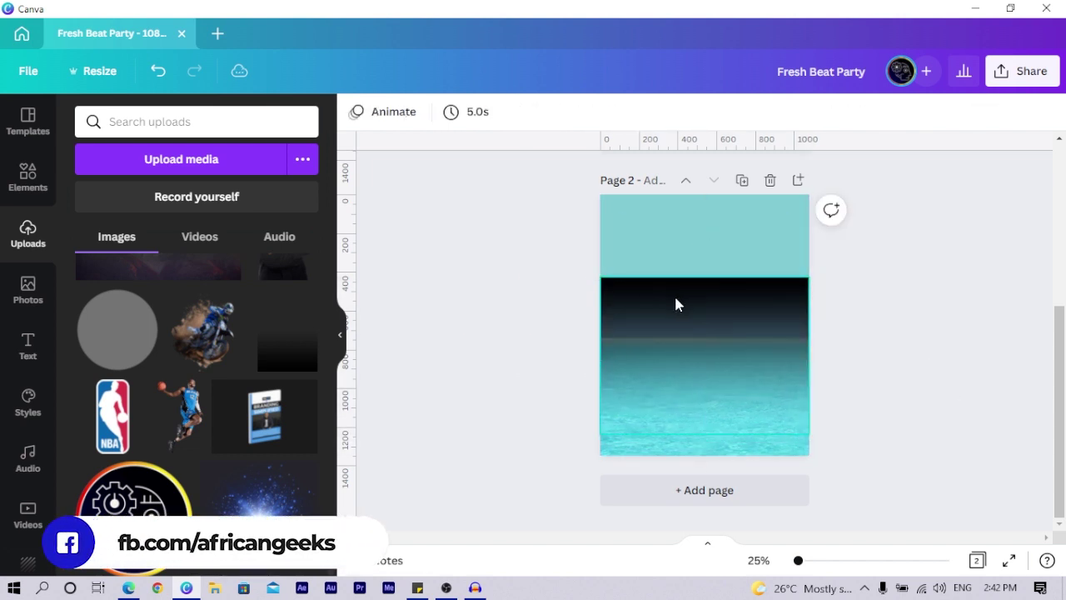
- Apply the Cherry duotone effect to the black gradient and open its colour settings
left_click(719, 327)
left_click(366, 113)
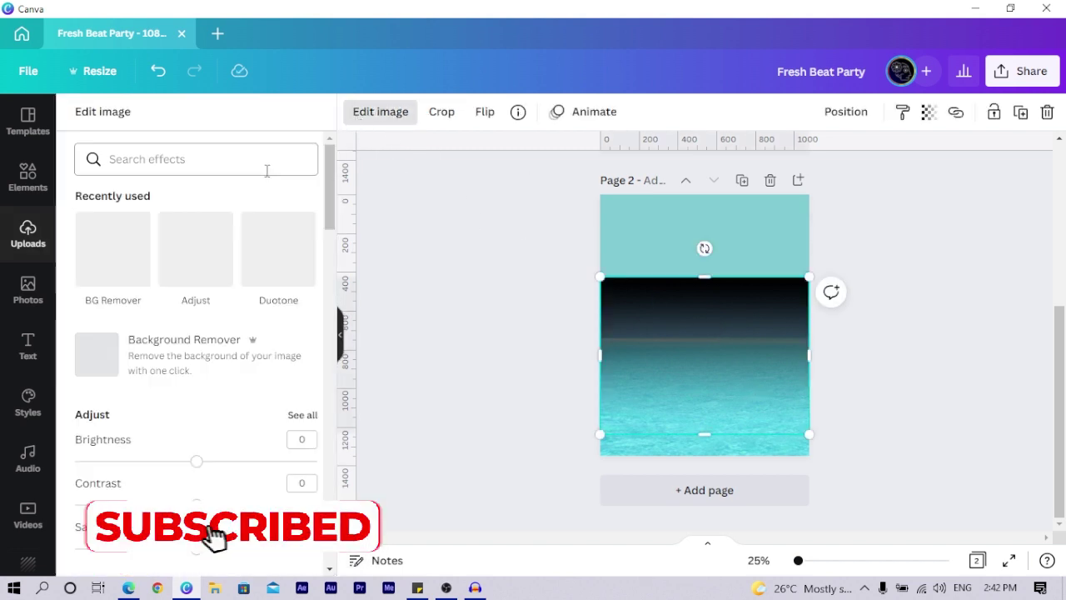
left_click(279, 275)
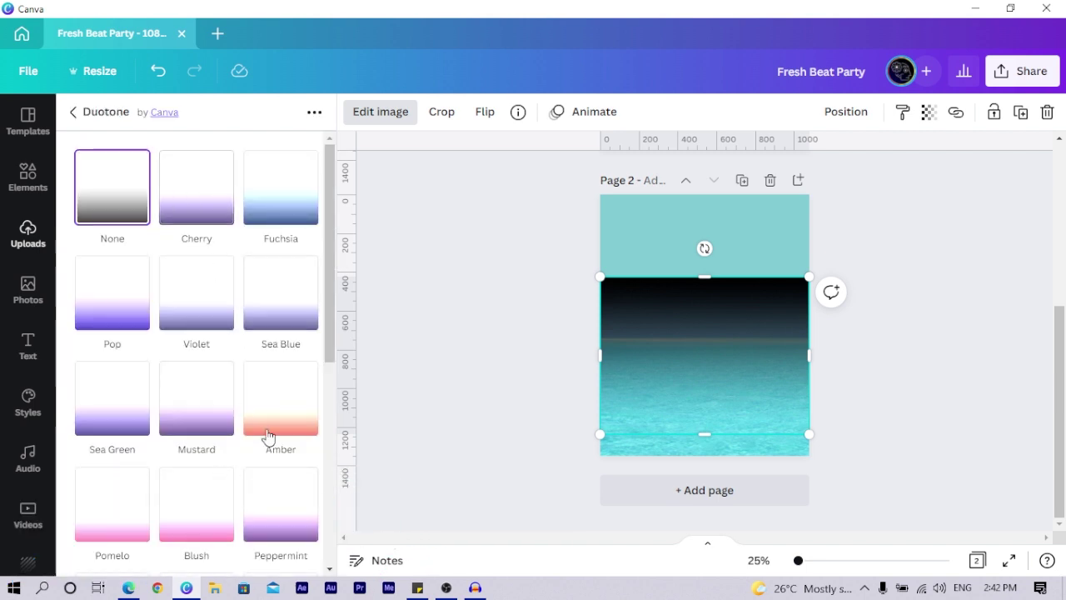
left_click(219, 183)
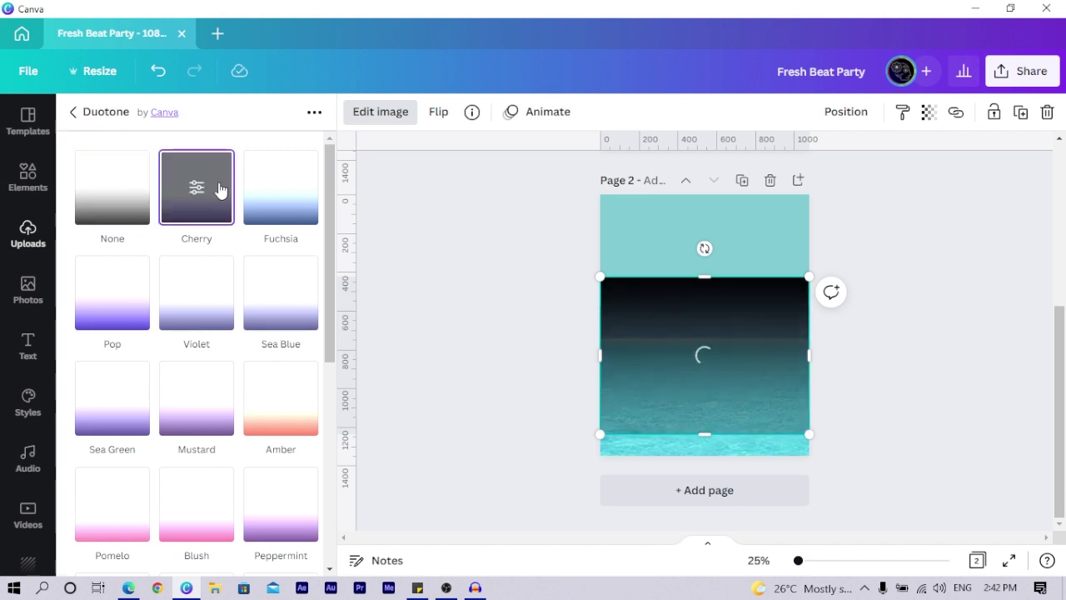
left_click(191, 213)
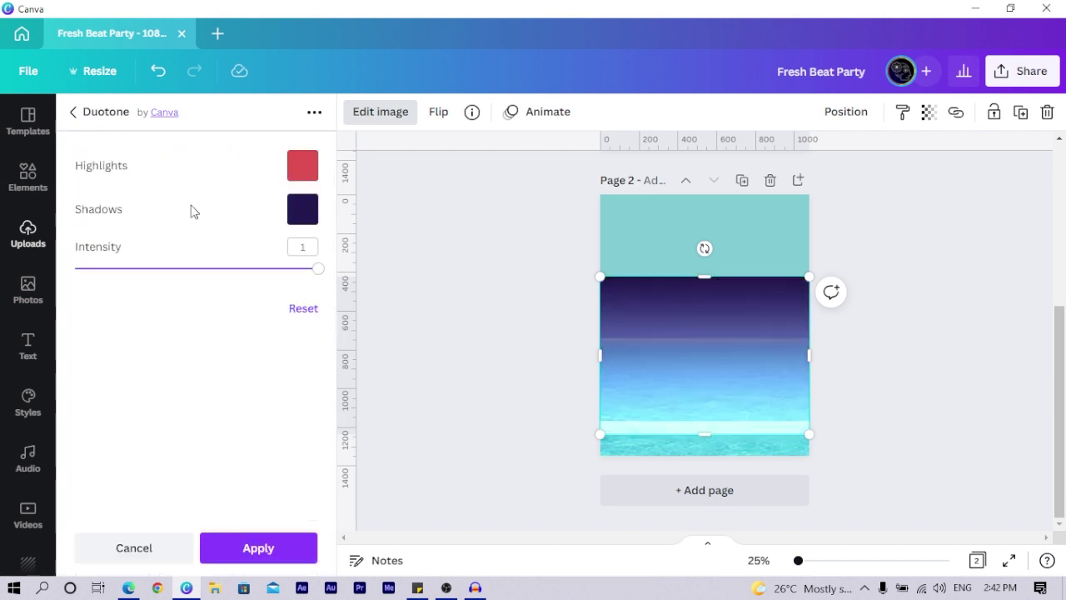
- Set the duotone's highlights and shadows to the light teal document colour of the page background and apply the effect
left_click(311, 177)
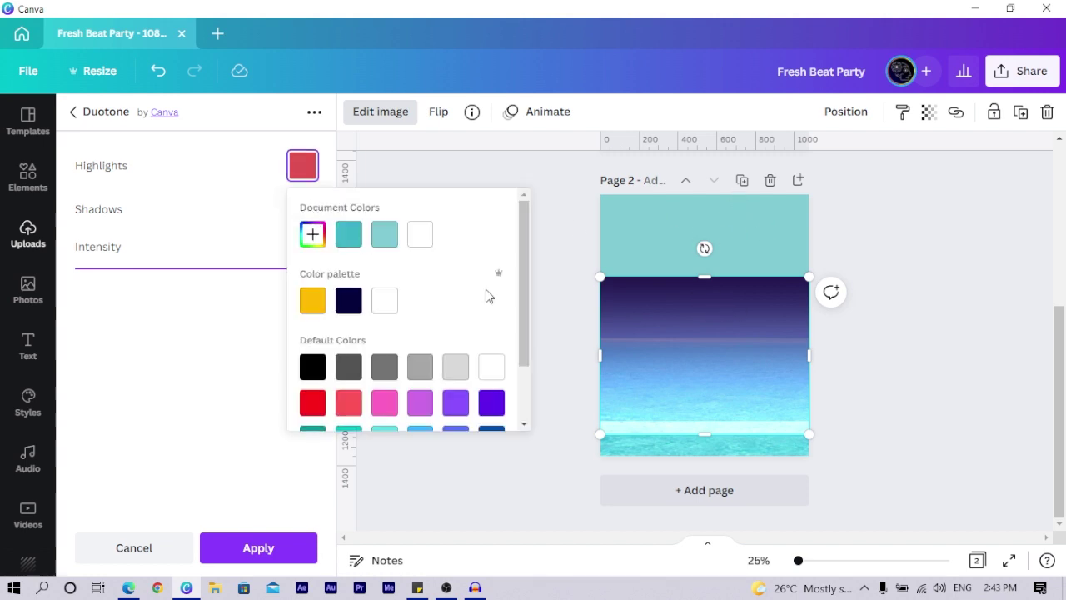
left_click(386, 242)
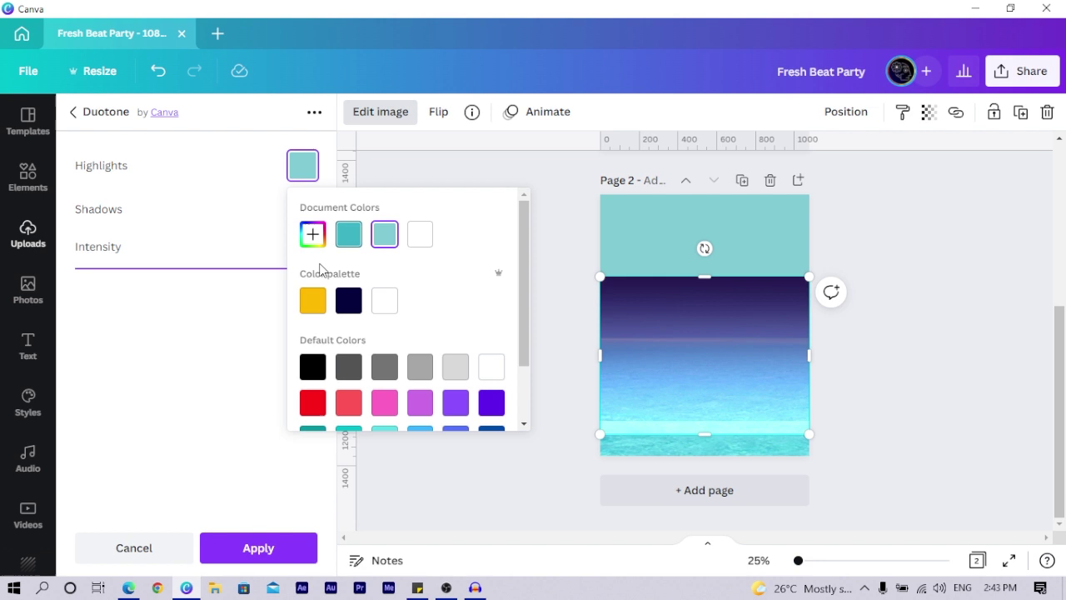
left_click(214, 318)
left_click(292, 218)
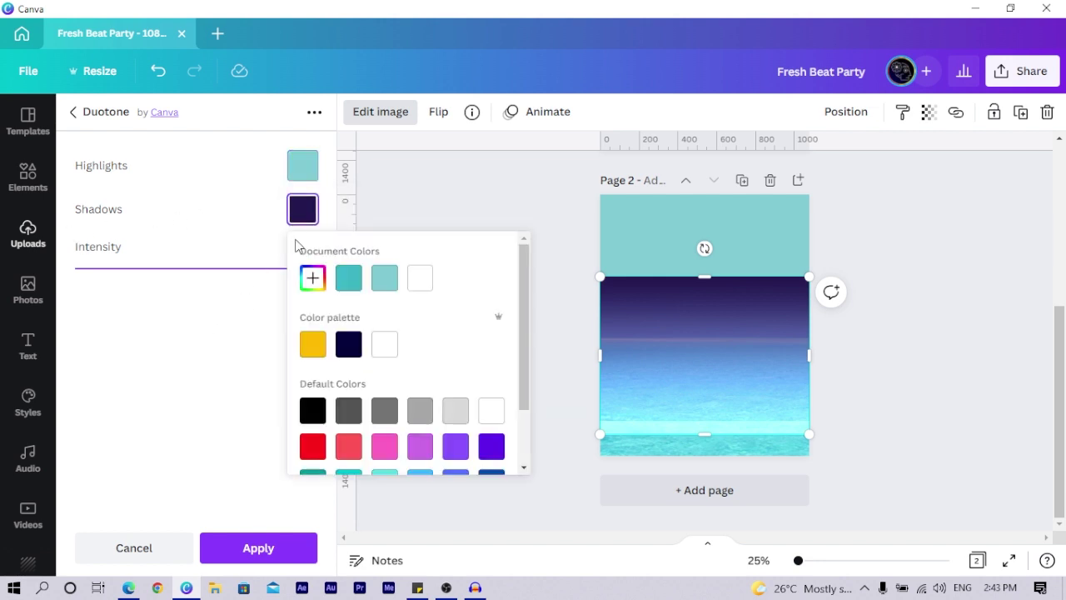
left_click(386, 282)
left_click(222, 394)
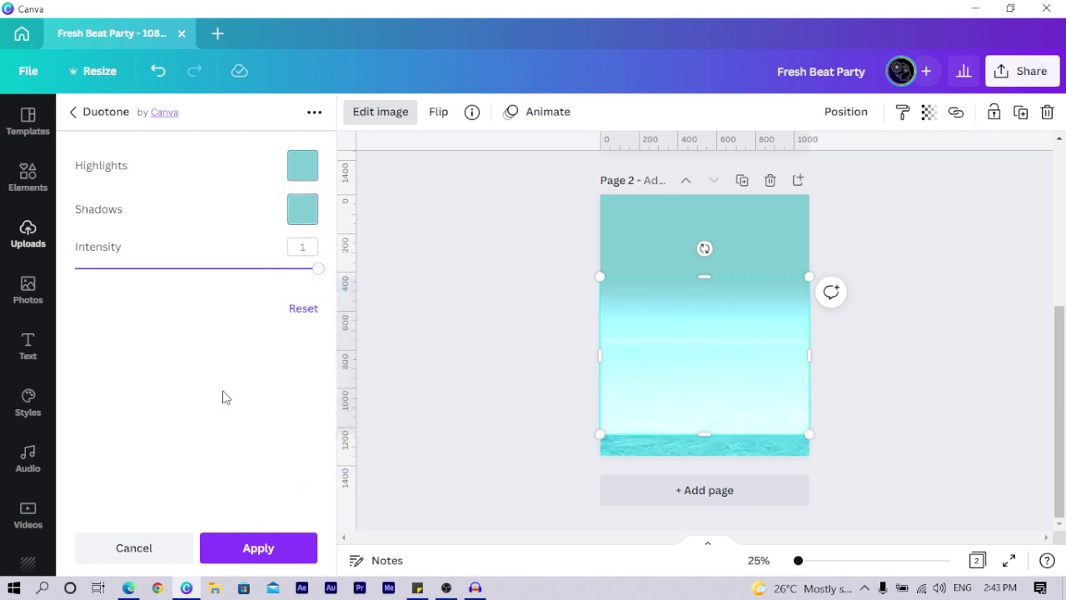
left_click(250, 556)
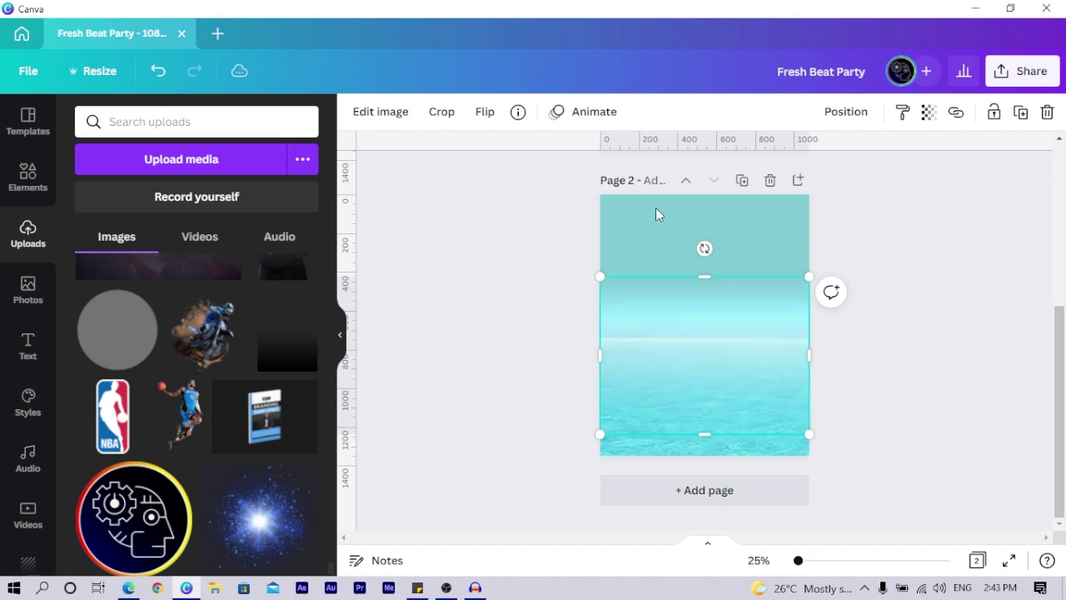
left_click(523, 421)
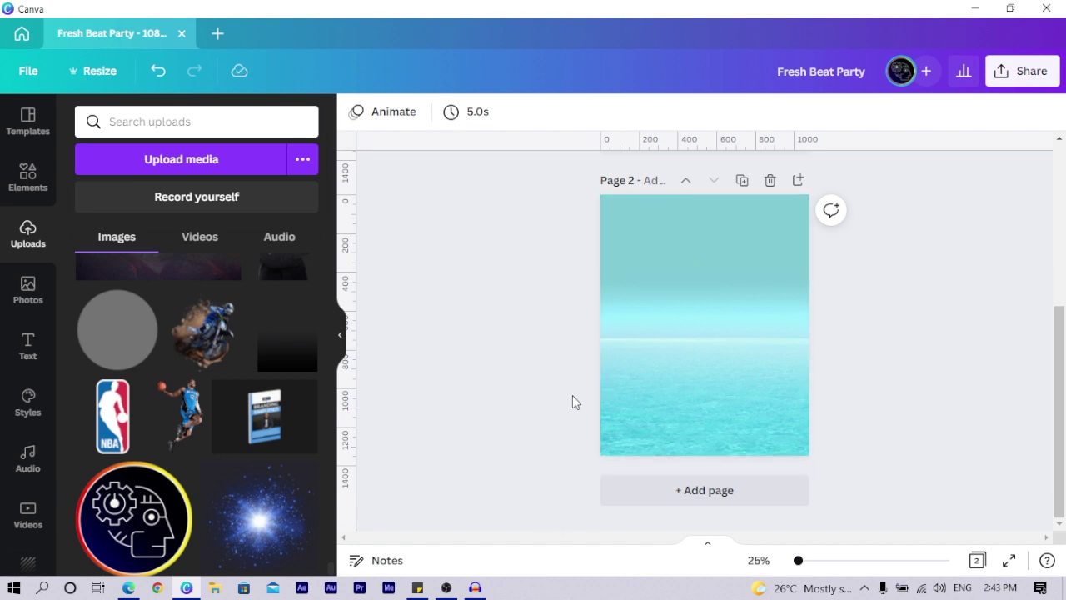
- Lock the ocean photo on page 2 in place
left_click(668, 454)
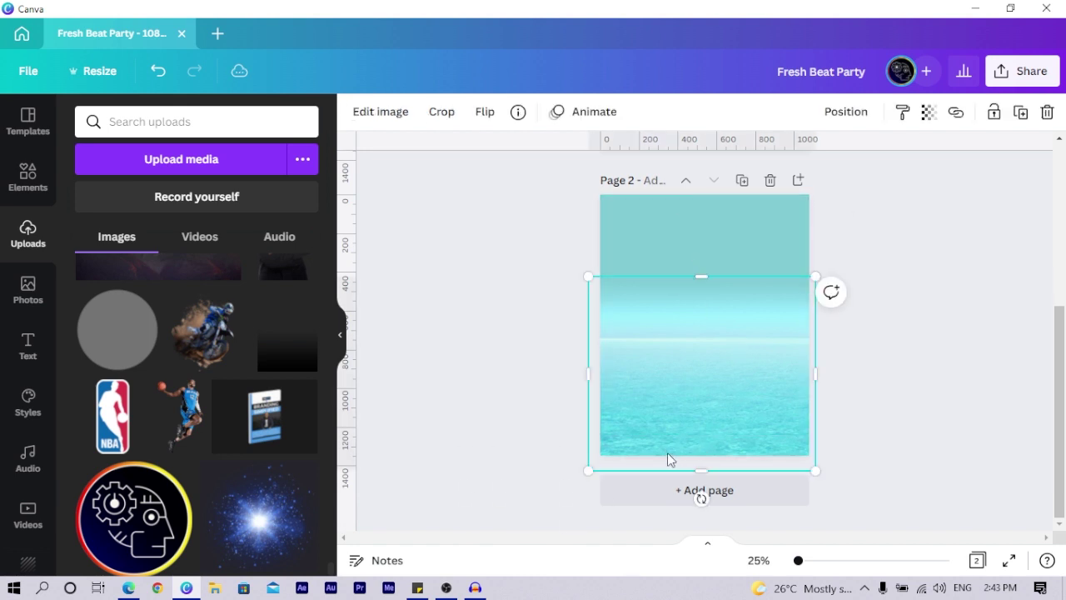
left_click(993, 114)
left_click(515, 338)
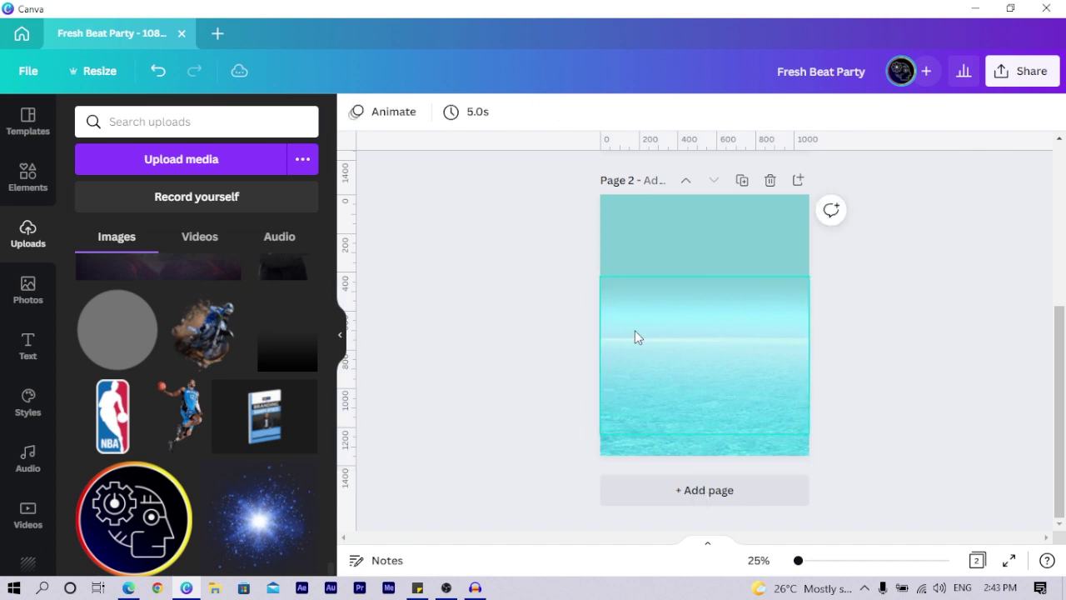
- Duplicate the teal gradient directly over itself to strengthen the fade, and group the two copies
left_click(642, 324)
mouse_move(642, 327)
left_mouse_down()
mouse_move(642, 341)
mouse_move(638, 316)
mouse_move(641, 325)
left_mouse_up()
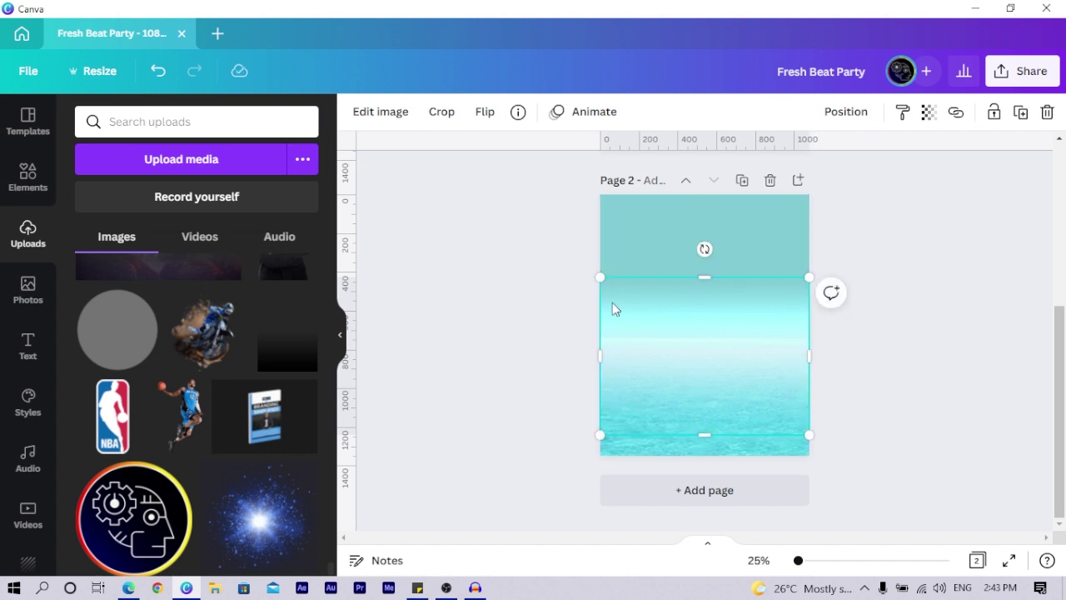
left_click(619, 307, "shift")
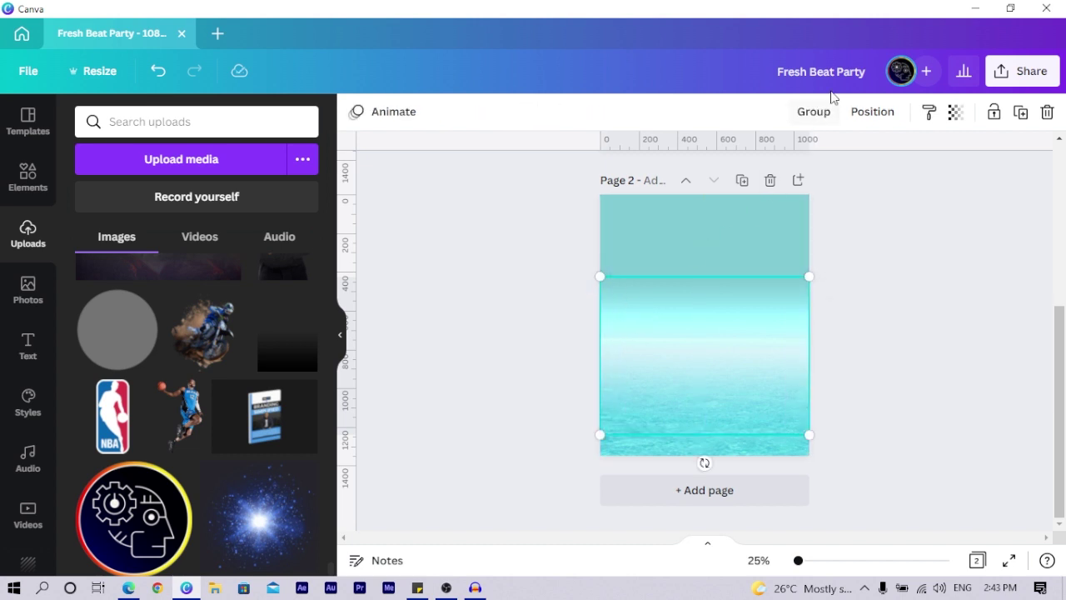
left_click(806, 114)
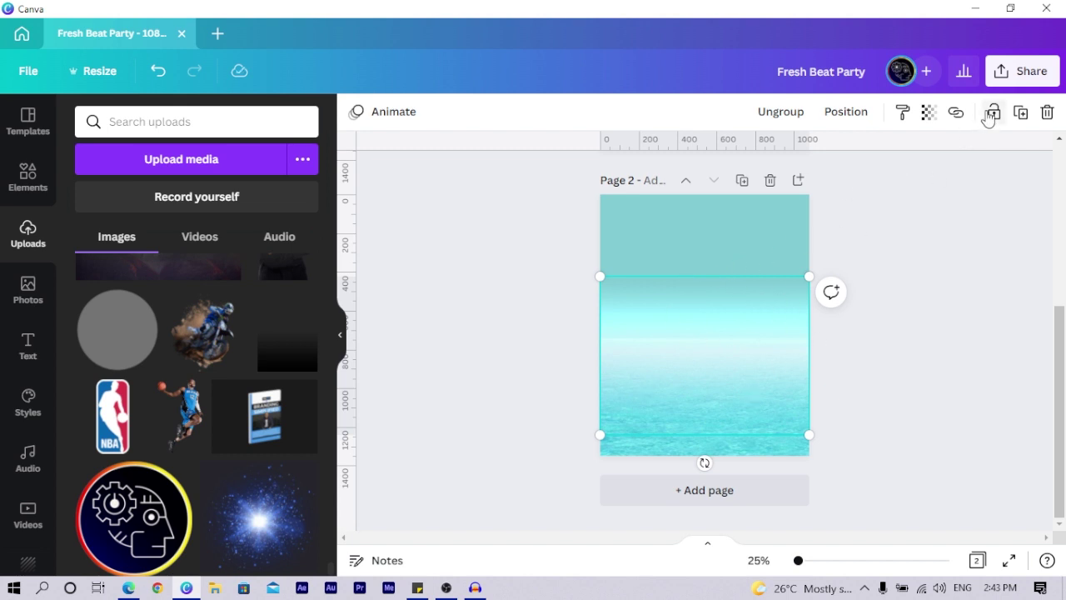
left_click(961, 219)
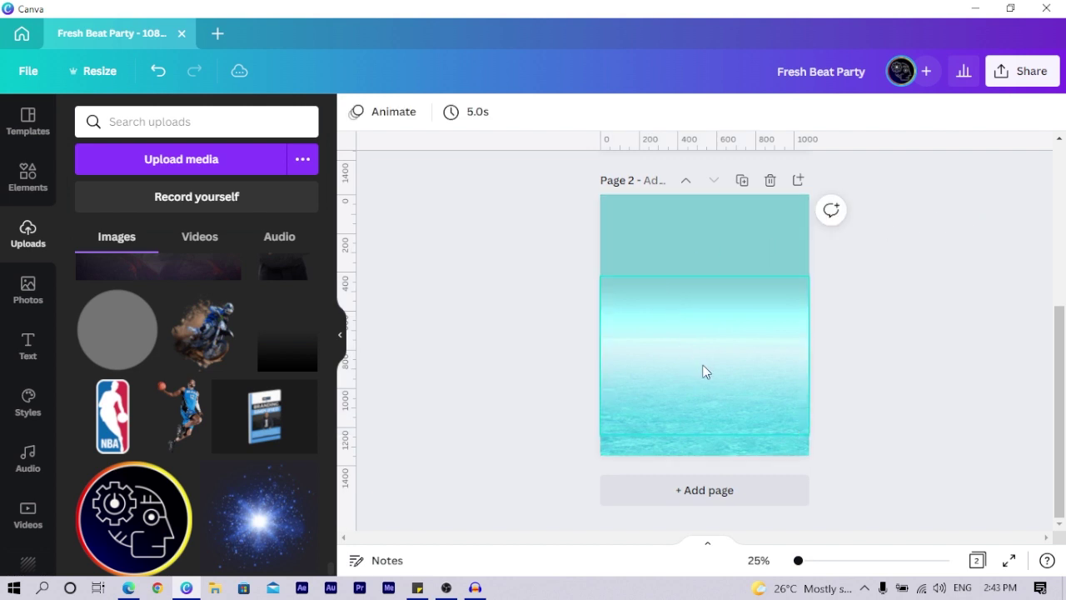
scroll(196, 416, "up", 5)
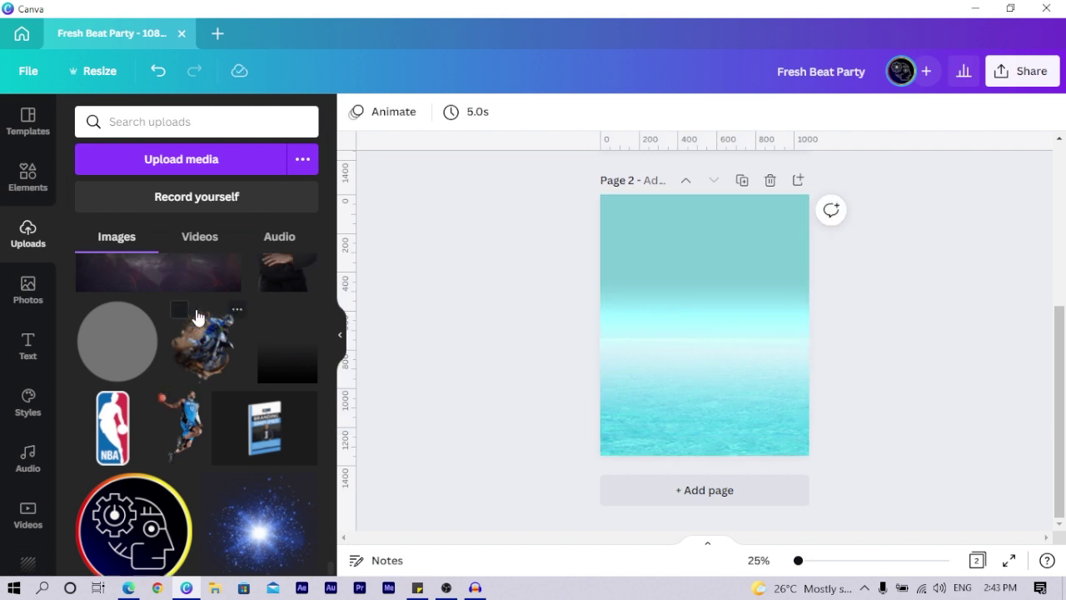
left_click(193, 121)
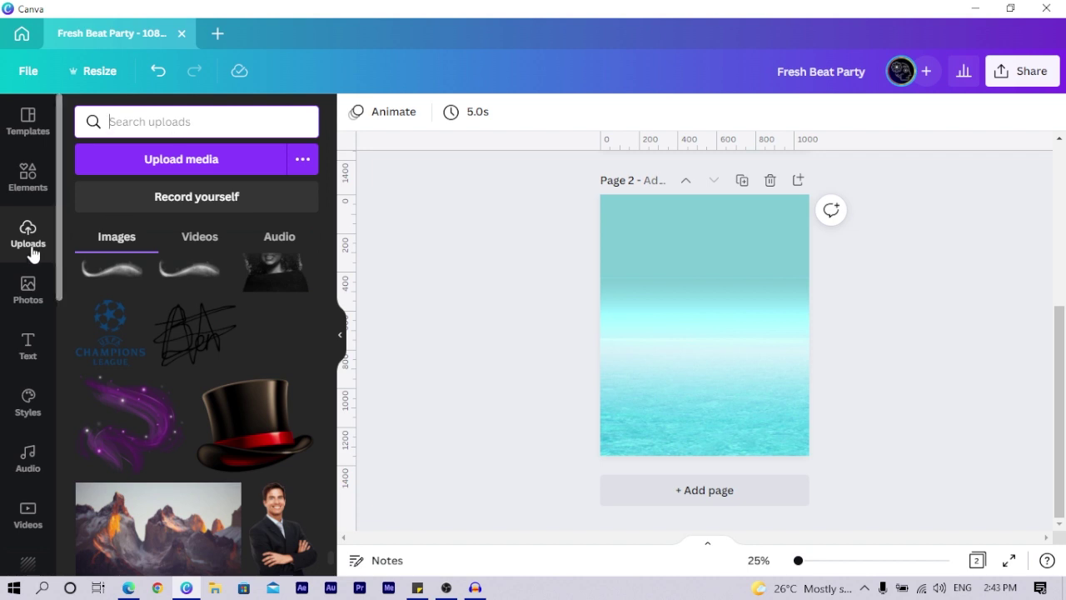
left_click(48, 168)
left_click(33, 179)
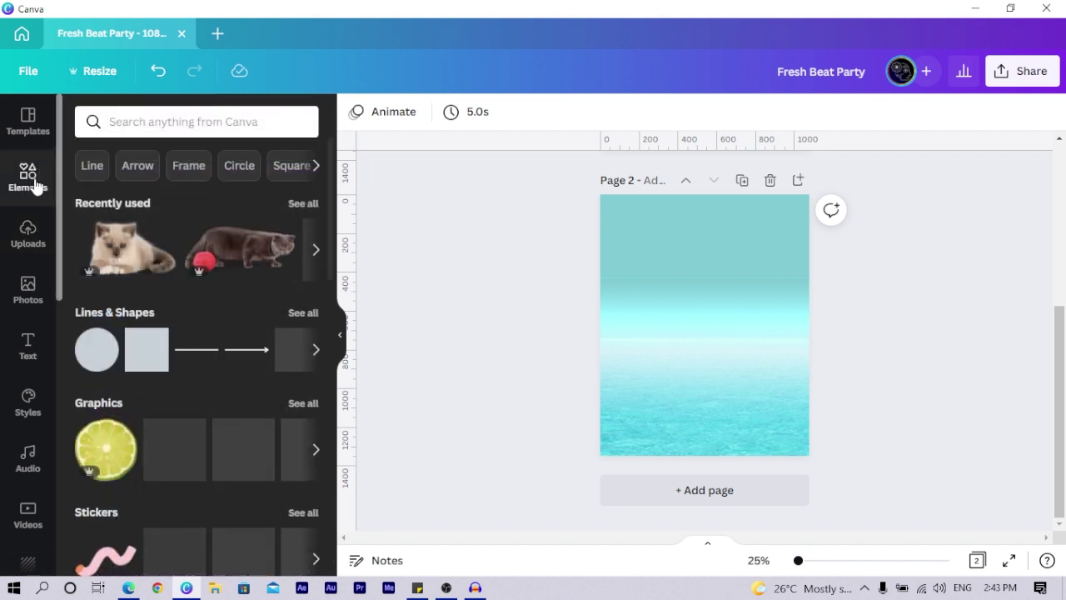
left_click(167, 121)
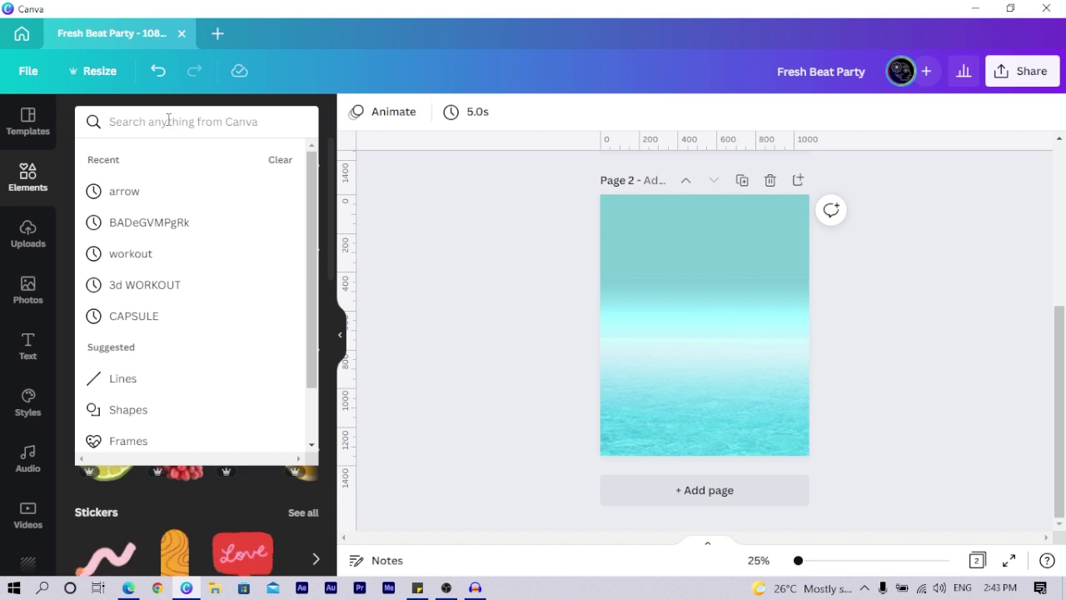
left_click(382, 221)
- Add the orange lifebuoy from the recently used photos to page 2 and centre it horizontally in the page's upper half
left_click(27, 287)
scroll(219, 207, "up", 5)
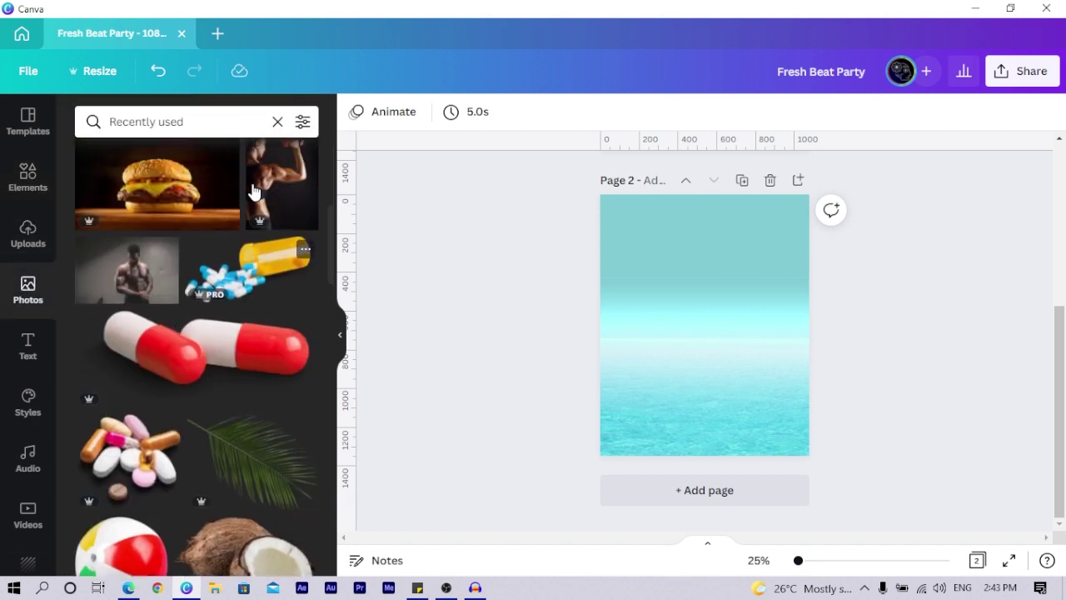
left_click(277, 121)
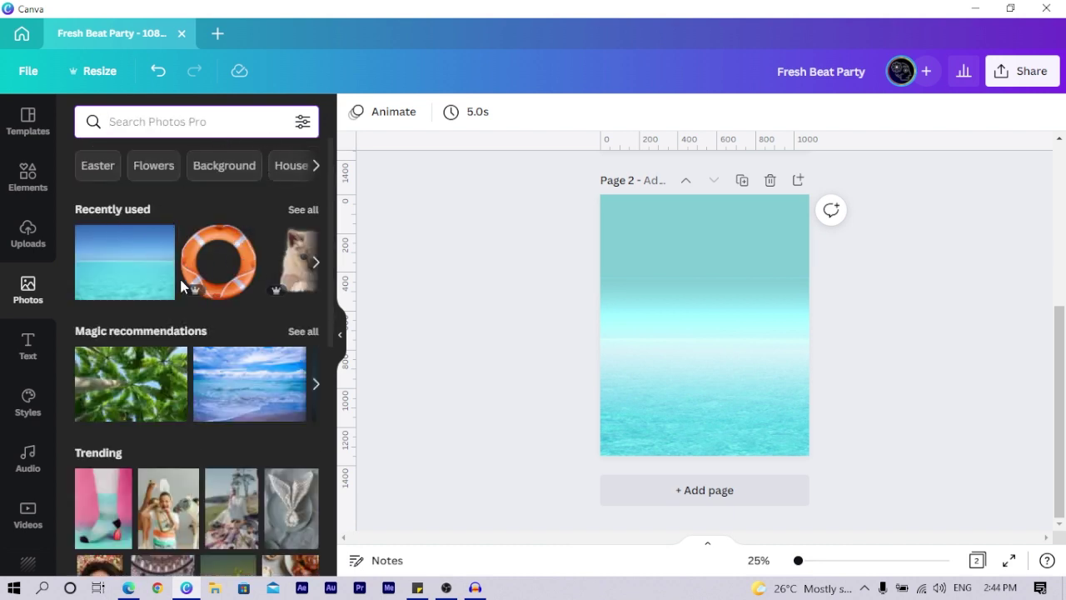
left_click(218, 260)
left_click_drag(713, 317, 701, 286)
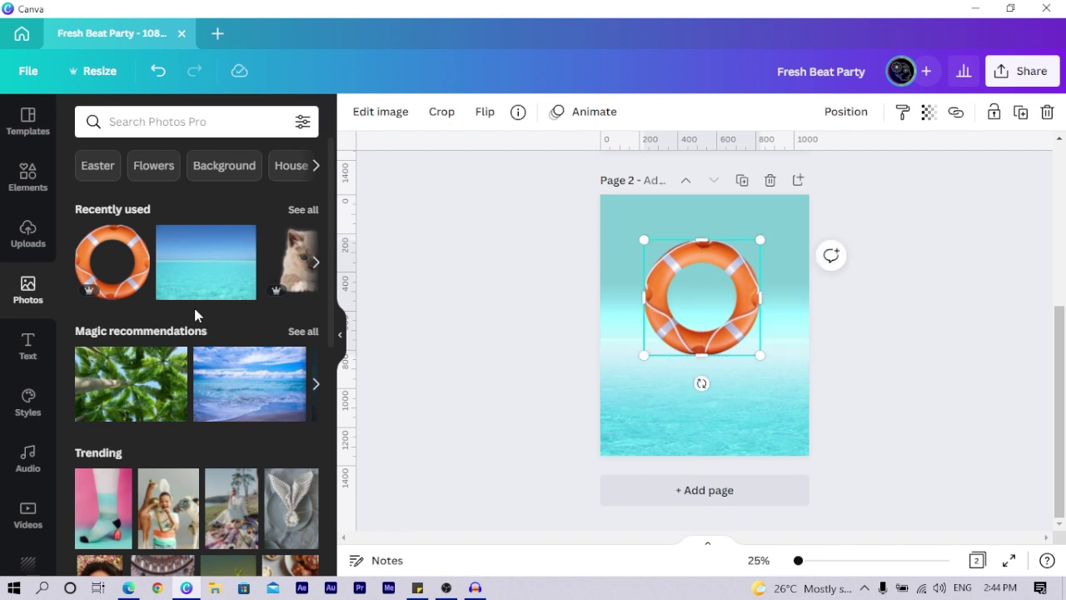
- Add the recently used photo of the woman in the striped swimsuit and white sunglasses to page 2, over the lifebuoy
left_click(303, 211)
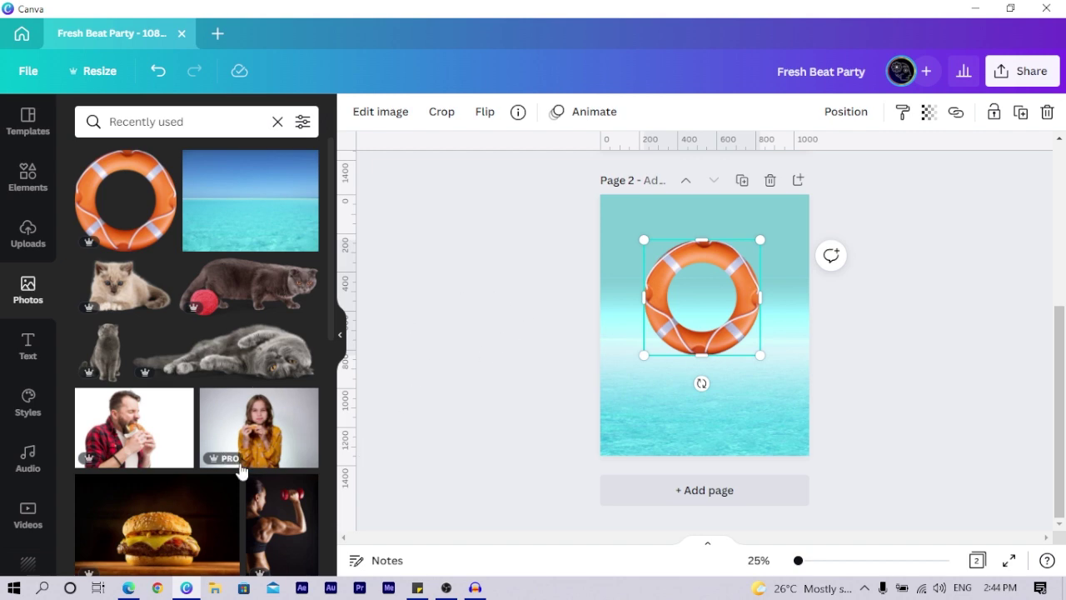
scroll(191, 464, "down", 6)
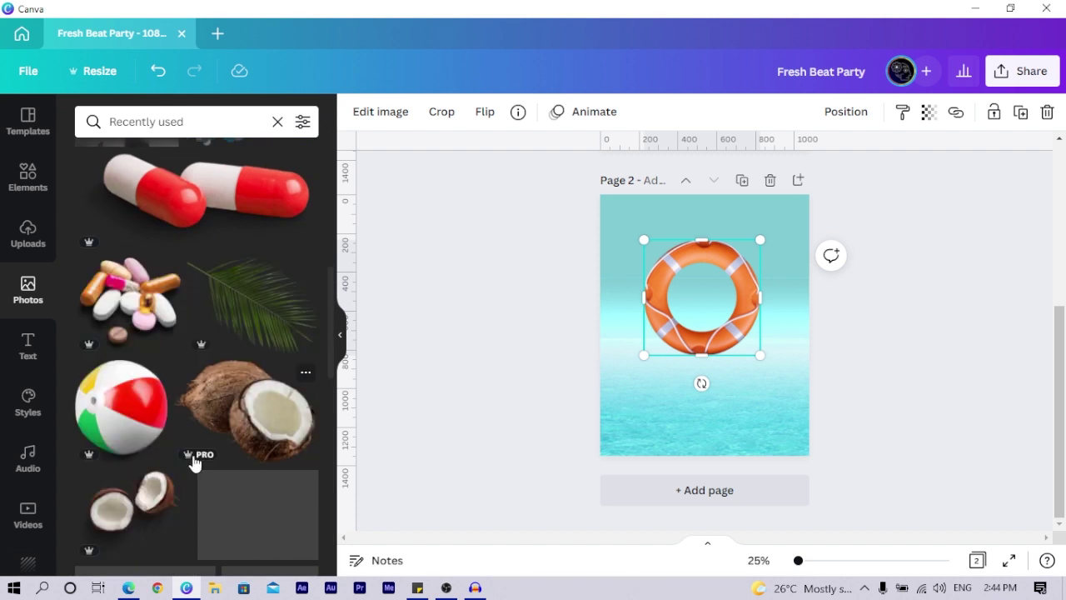
scroll(226, 349, "down", 3)
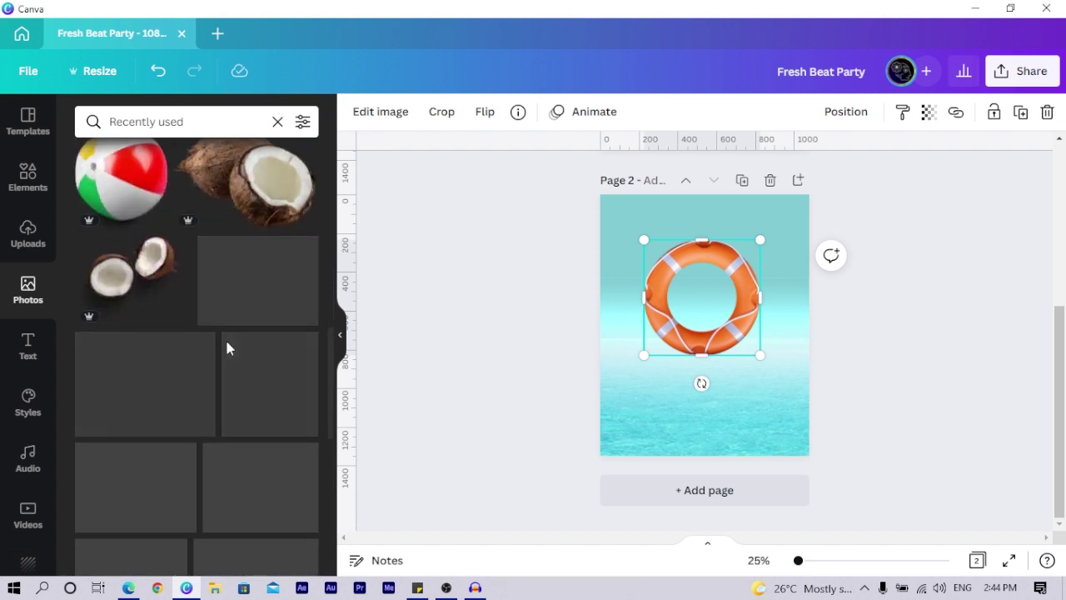
scroll(228, 348, "down", 3)
scroll(228, 348, "down", 5)
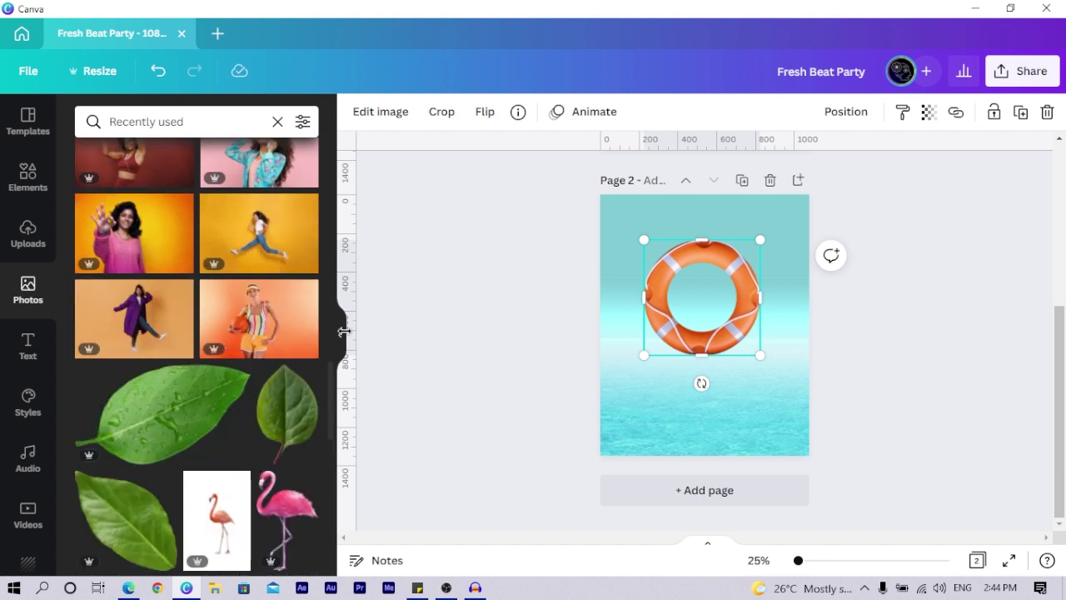
scroll(244, 416, "down", 5)
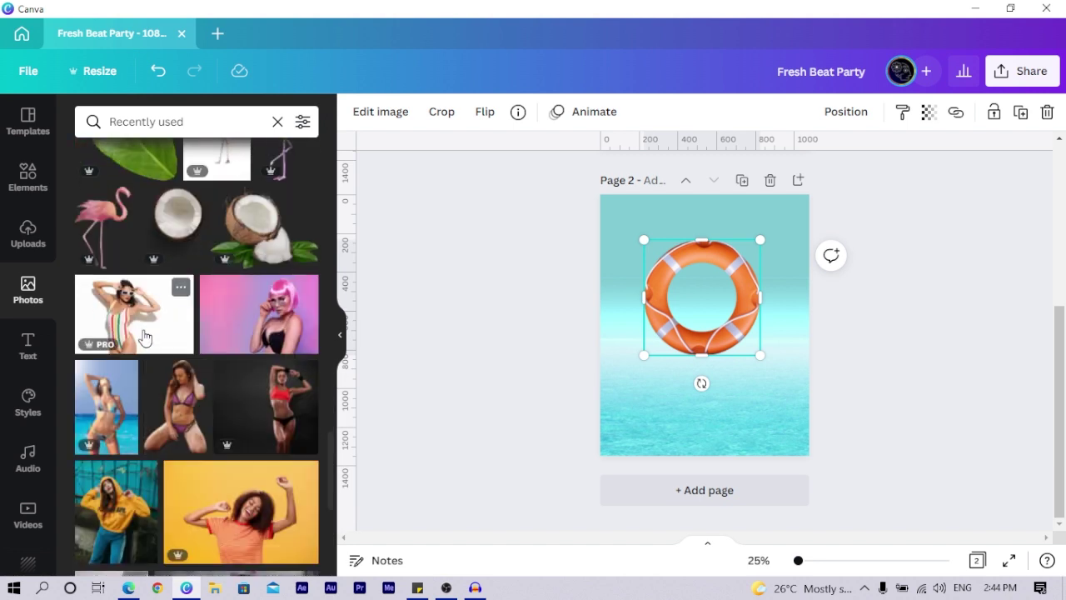
left_click(142, 314)
left_click_drag(794, 326, 753, 327)
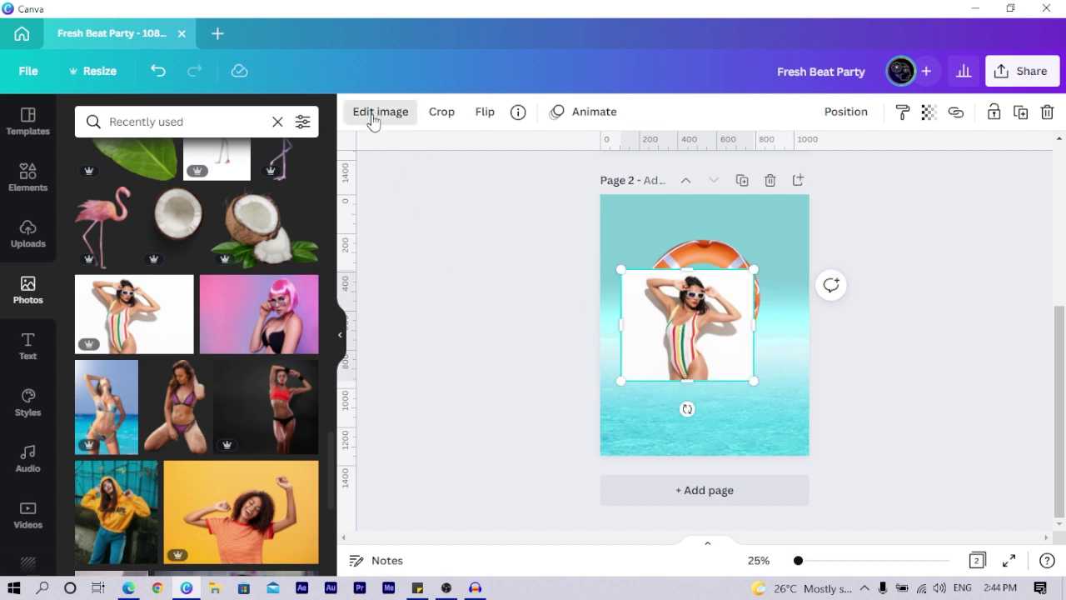
- Remove the woman photo's background, enlarge it to about 1,196 × 1,004 centred over the lifebuoy, and crop its lower edge
left_click(375, 115)
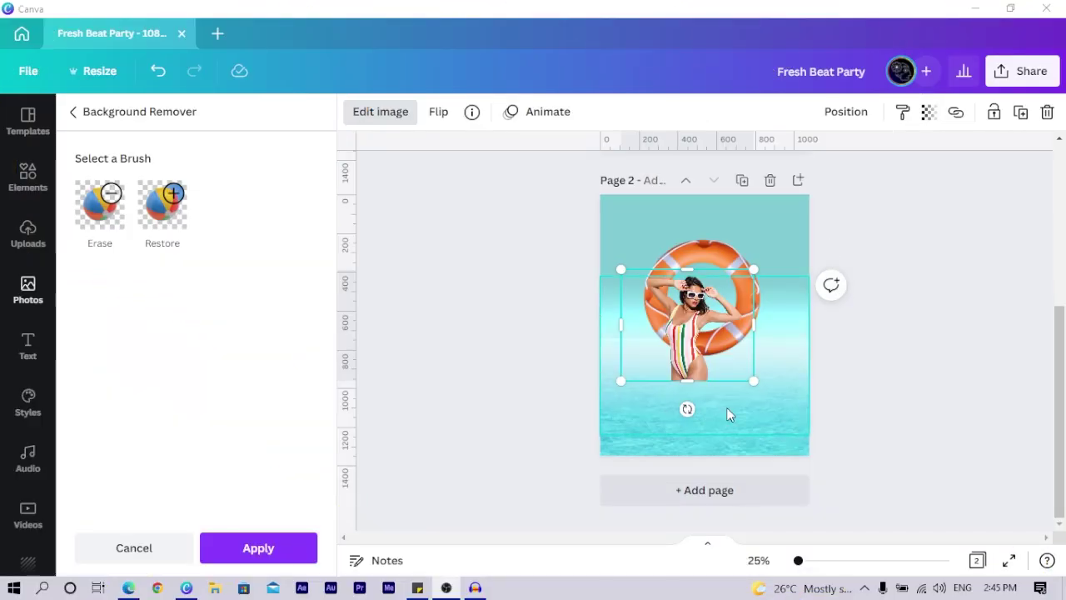
left_click_drag(759, 382, 840, 464)
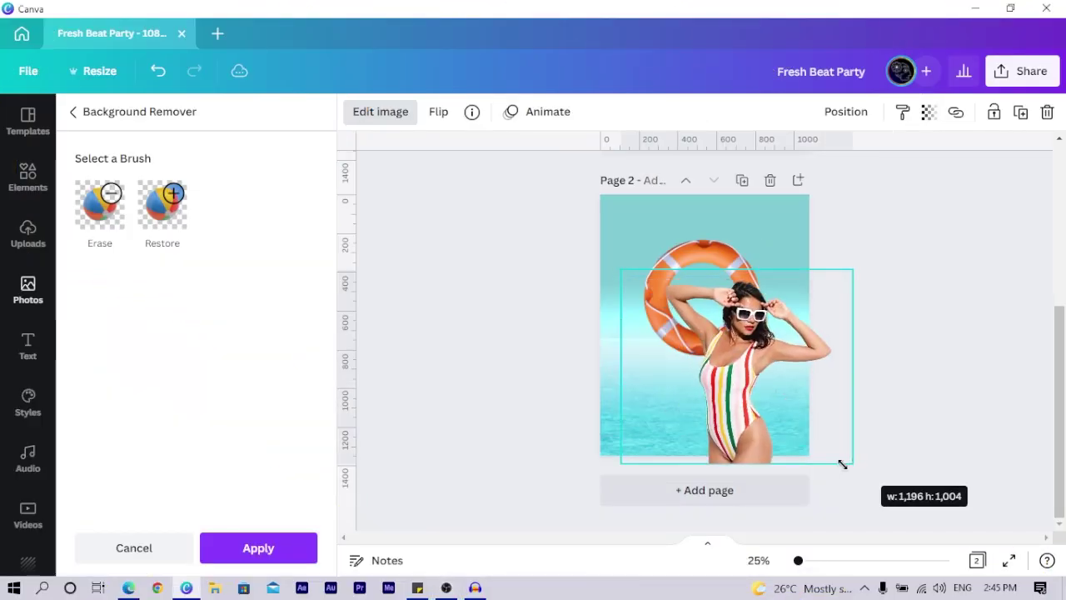
left_click_drag(728, 427, 696, 392)
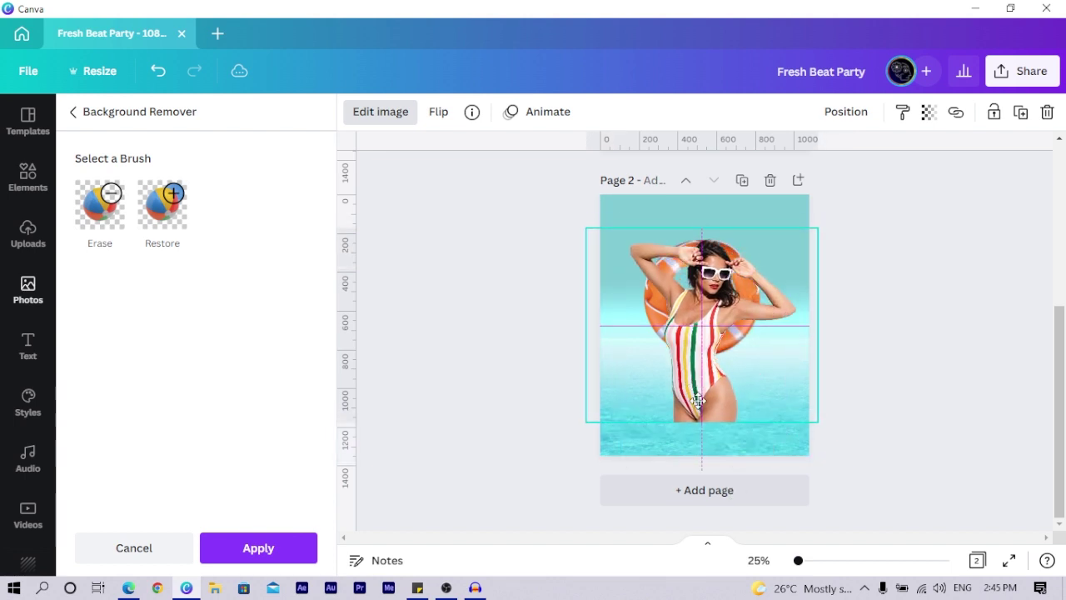
left_click_drag(698, 446, 690, 381)
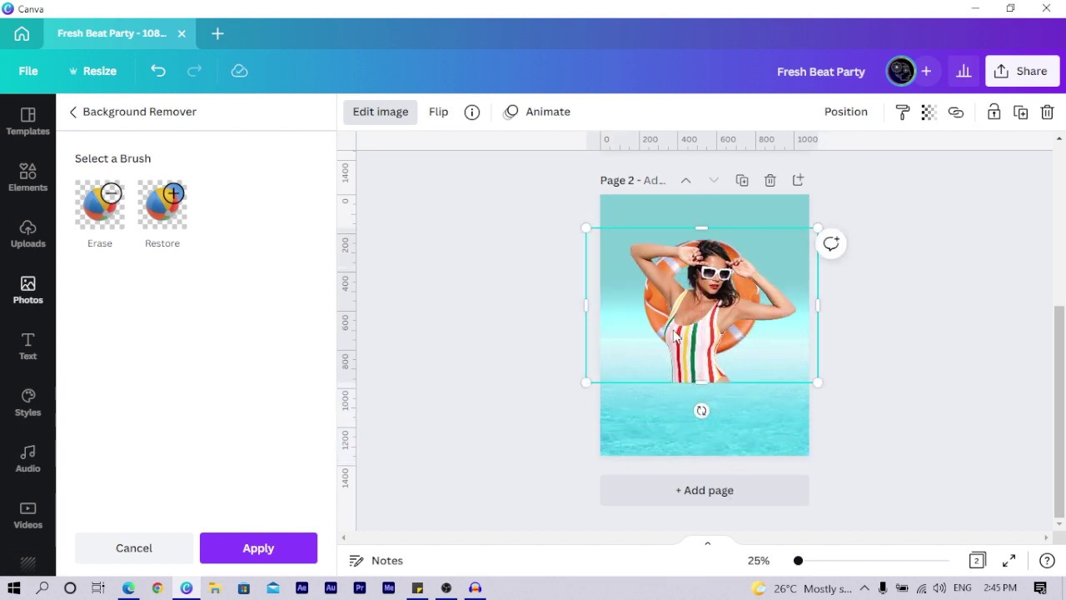
- Enlarge the lifebuoy behind the woman so that it frames her torso and arms
left_click(676, 334)
left_click_drag(641, 356, 631, 368)
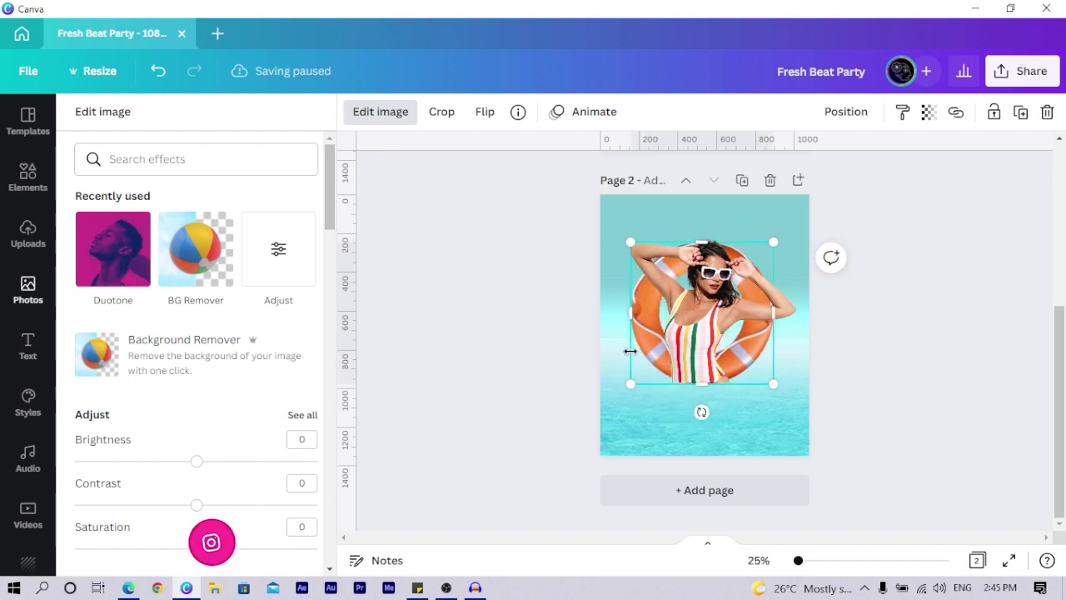
left_click(631, 353)
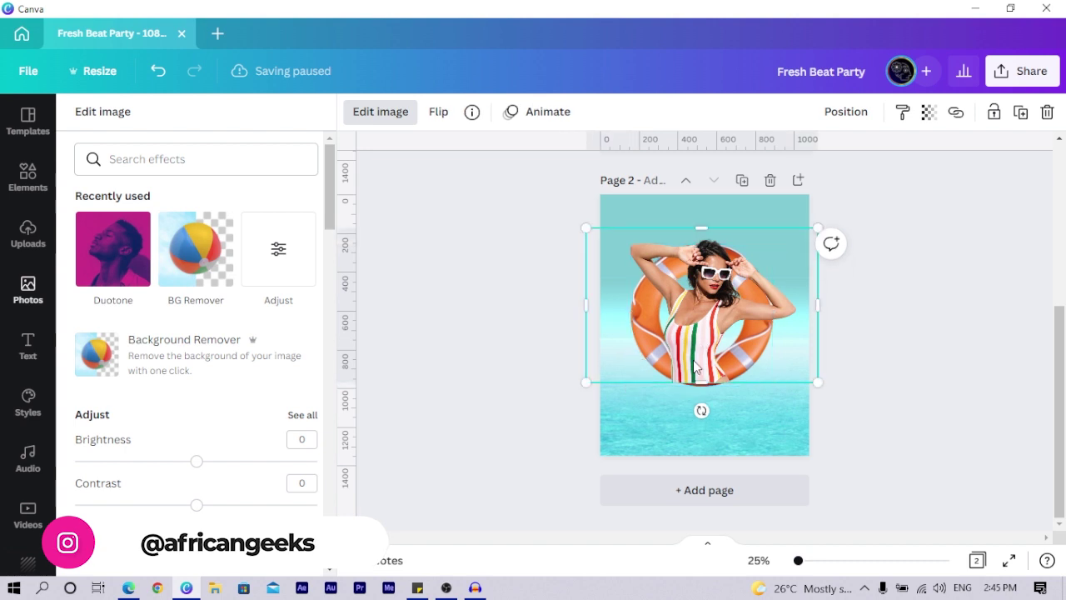
- Adjust the woman photo's crop, extending its lower edge and trimming its sides to fit within the page width
left_click_drag(697, 374, 697, 401)
left_click_drag(581, 319, 600, 324)
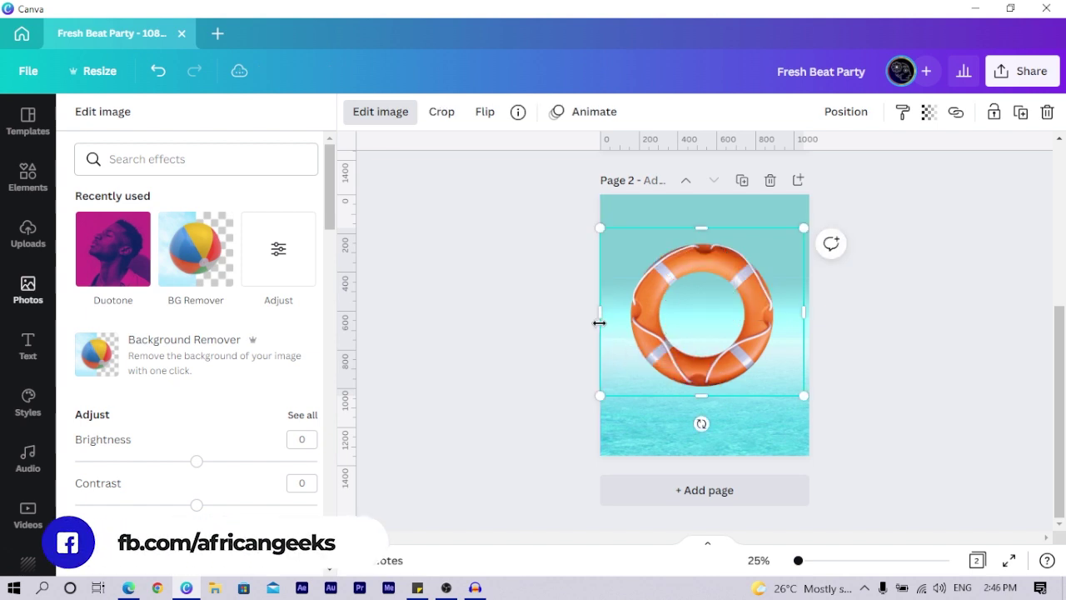
left_click(597, 326)
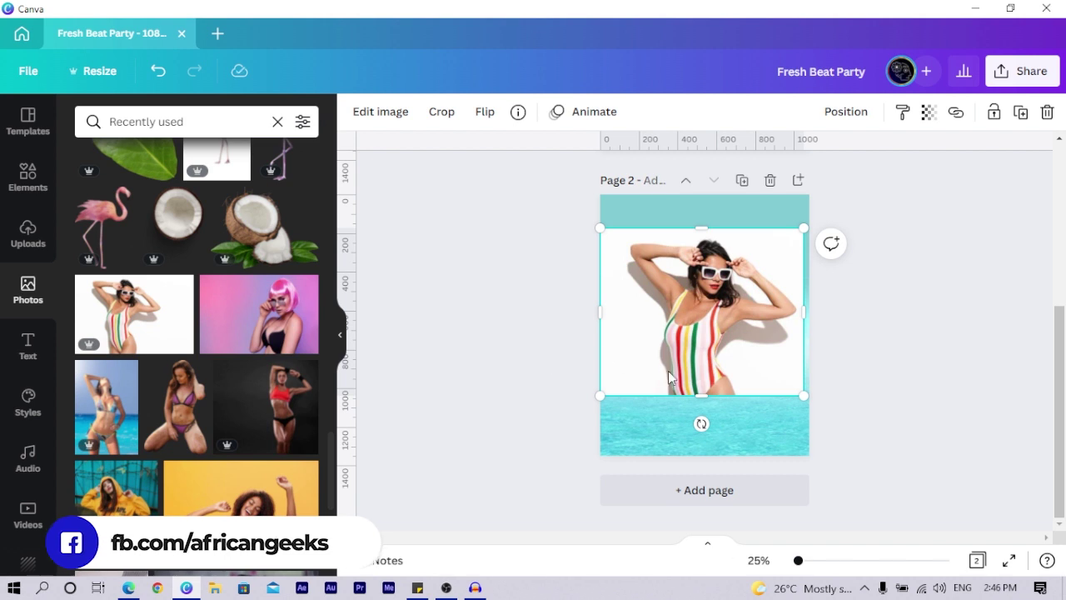
- Run the Background Remover on the cropped woman photo again and apply it
left_click(514, 370)
left_click(683, 299)
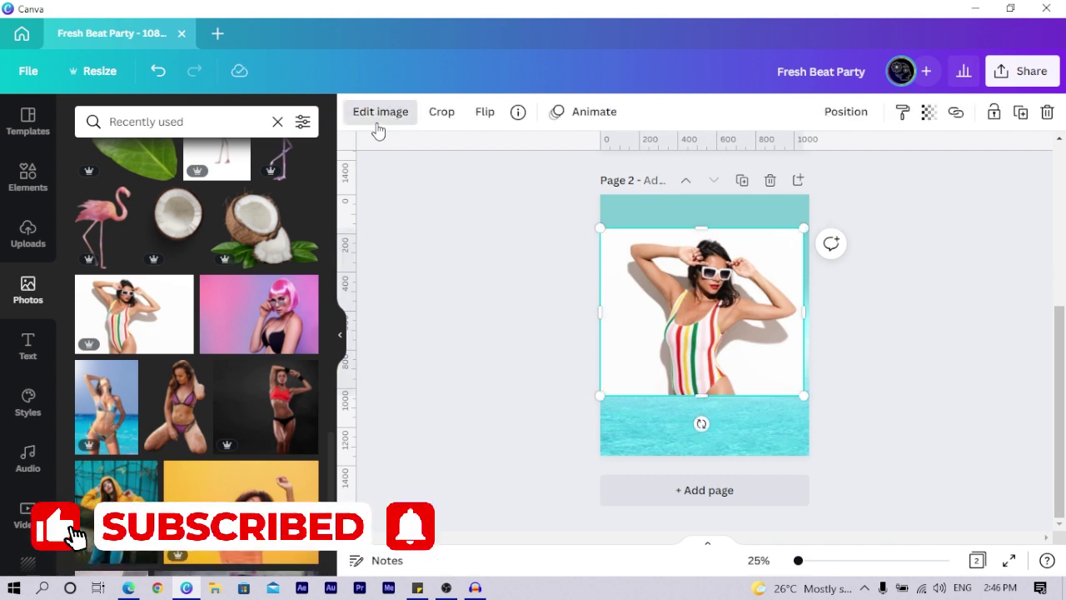
left_click(378, 113)
left_click(134, 254)
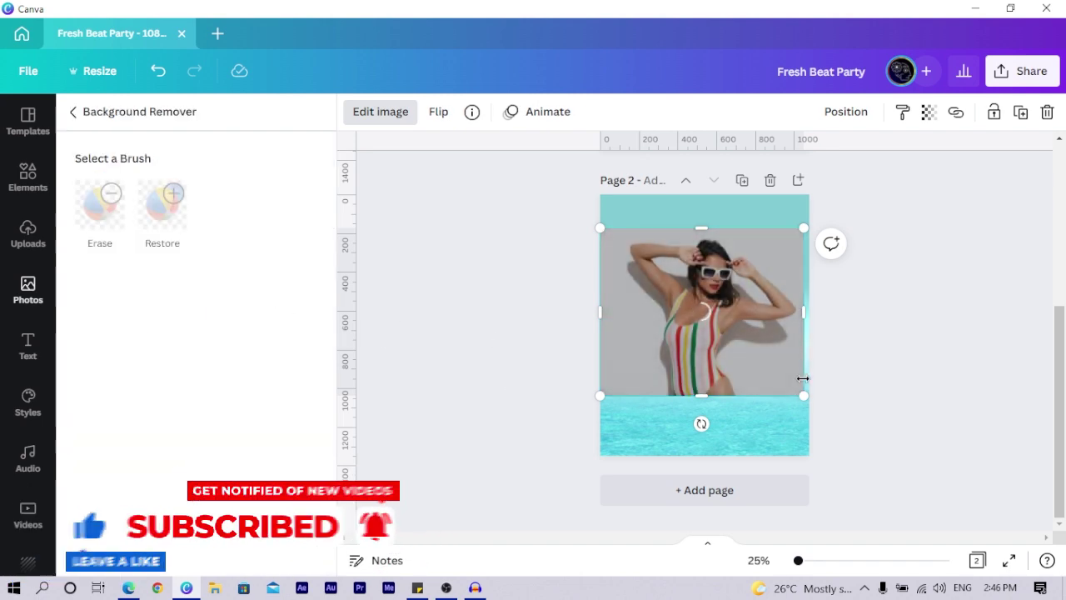
left_click(252, 555)
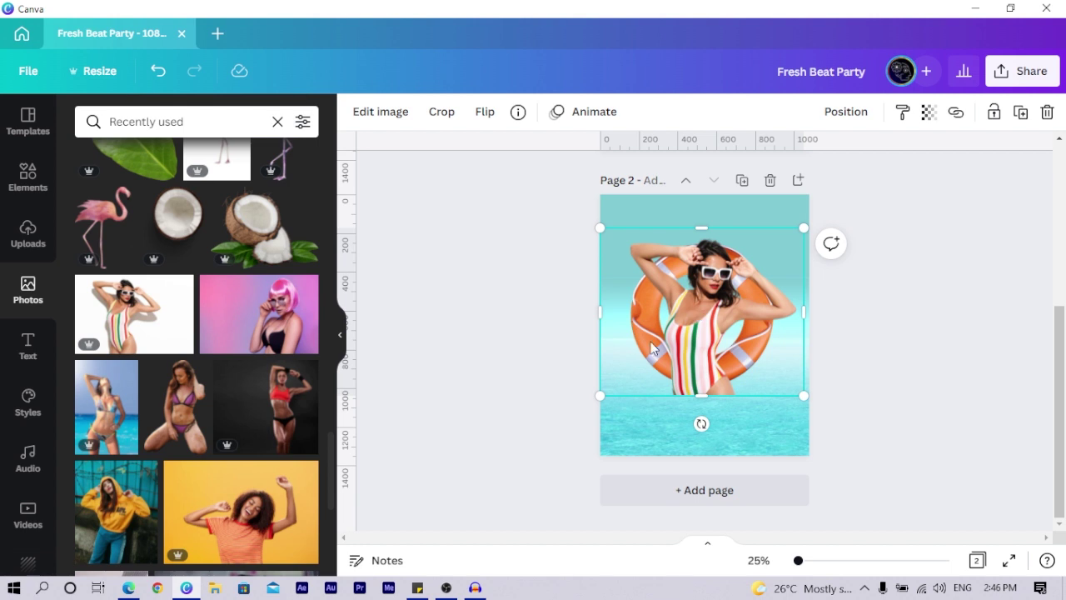
left_click(491, 364)
- Add the narrow palm leaf from the recently used photos, tilted outward on the lifebuoy's left side behind the woman
scroll(626, 373, "up", 5)
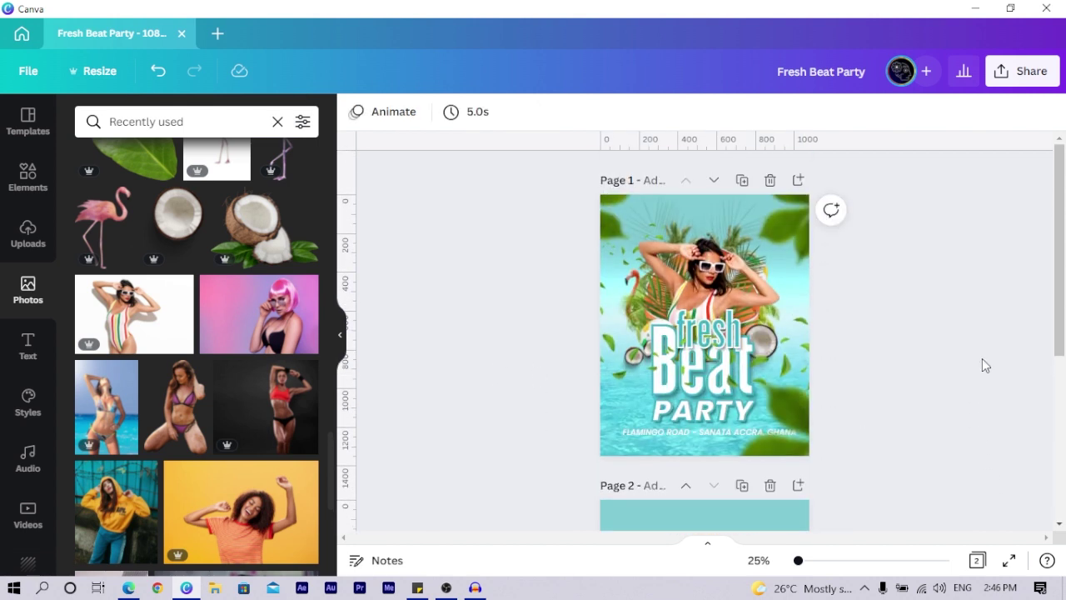
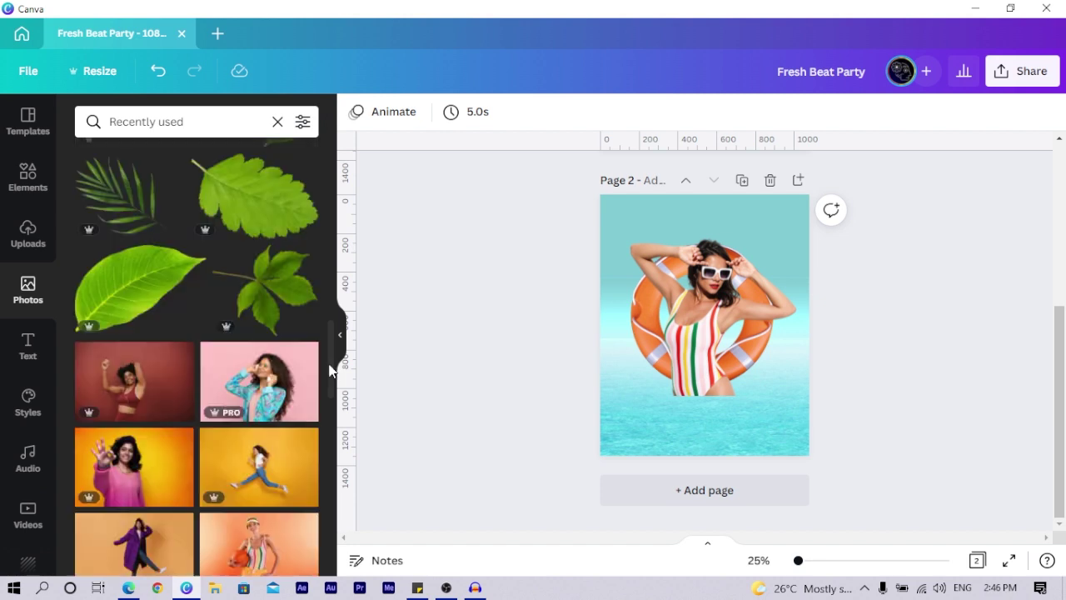
scroll(207, 421, "up", 3)
scroll(131, 403, "up", 1)
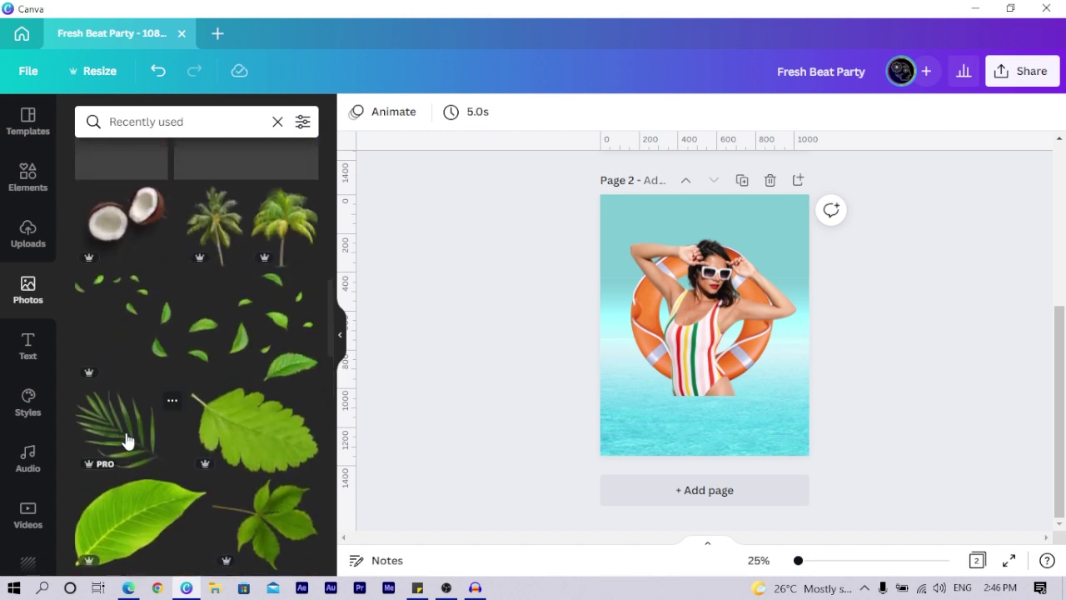
left_click(121, 425)
left_click_drag(691, 343, 665, 359)
left_click_drag(675, 409, 651, 403)
left_click_drag(645, 292, 635, 263)
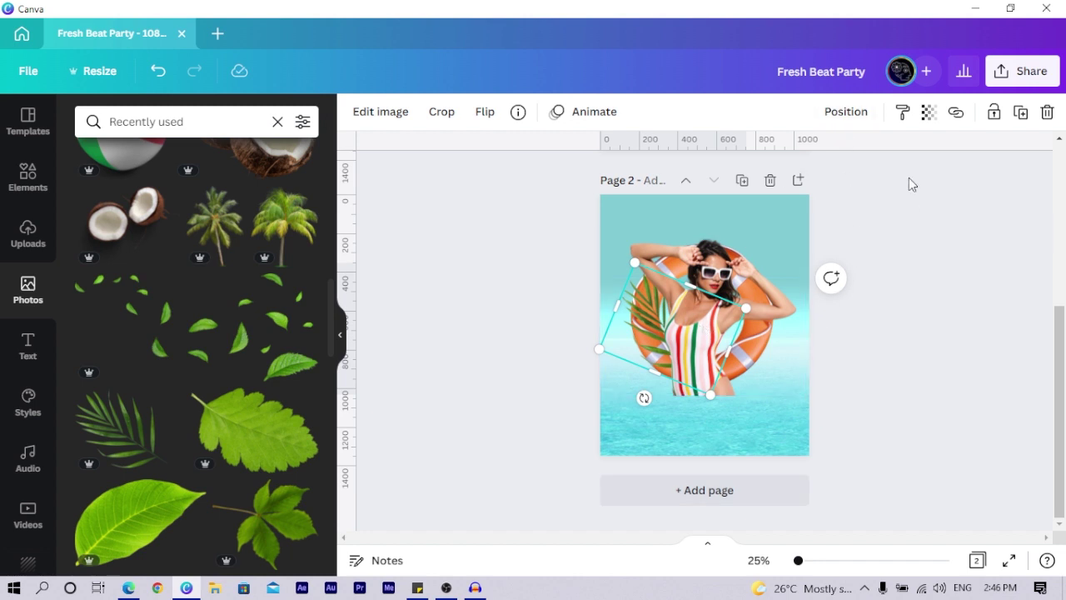
left_click(840, 112)
left_click(978, 296)
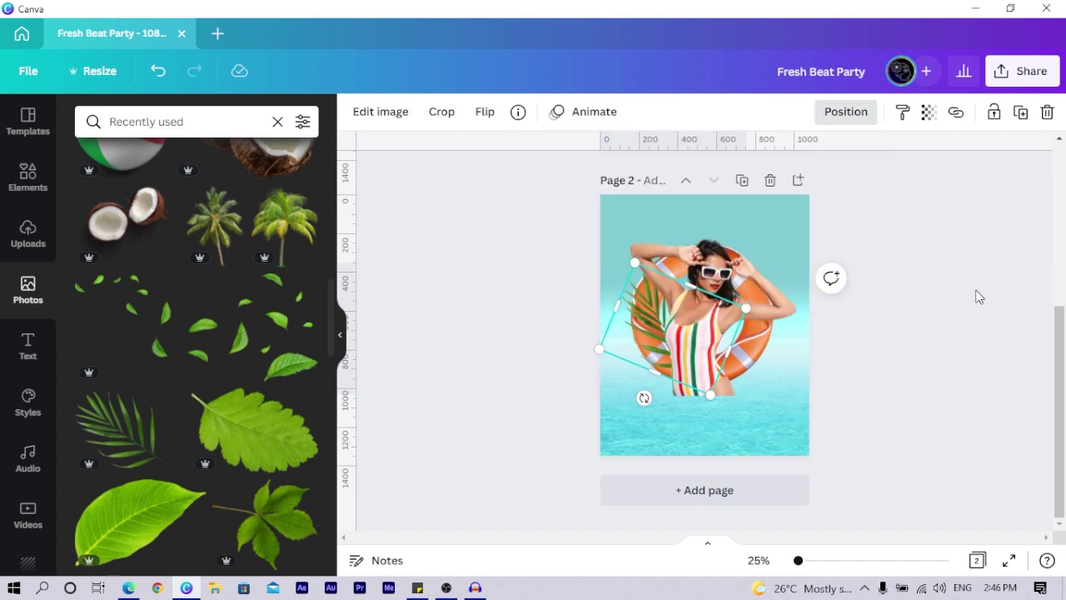
- Duplicate the palm leaf, rotate the copy, and place it on the lifebuoy's right side behind the woman
key("ctrl+bracketright")
left_click_drag(646, 402, 530, 352)
left_click_drag(676, 332, 731, 334)
key("ctrl+[")
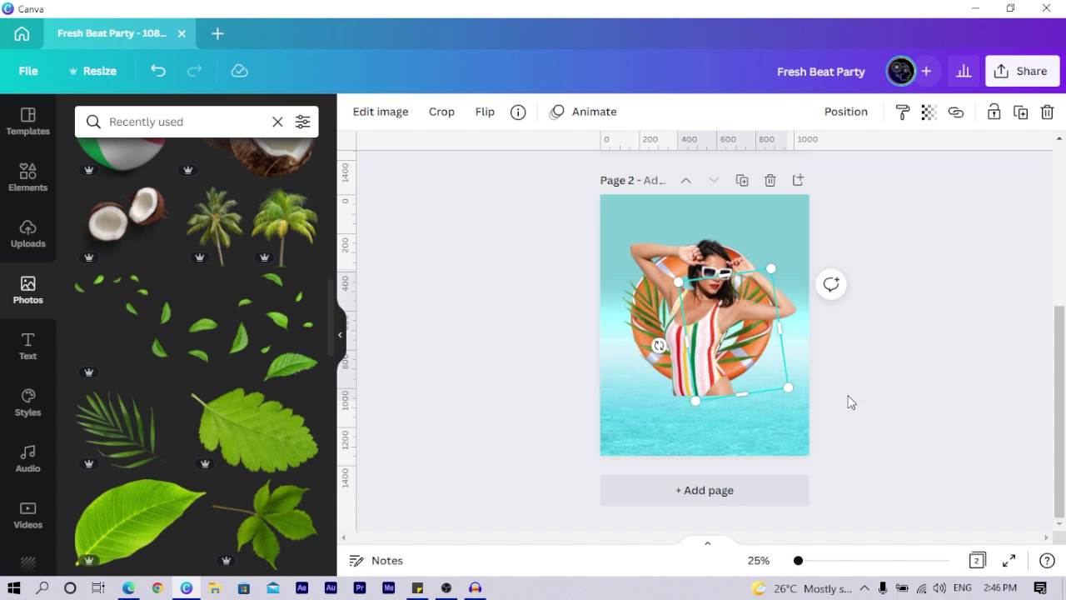
left_click(904, 370)
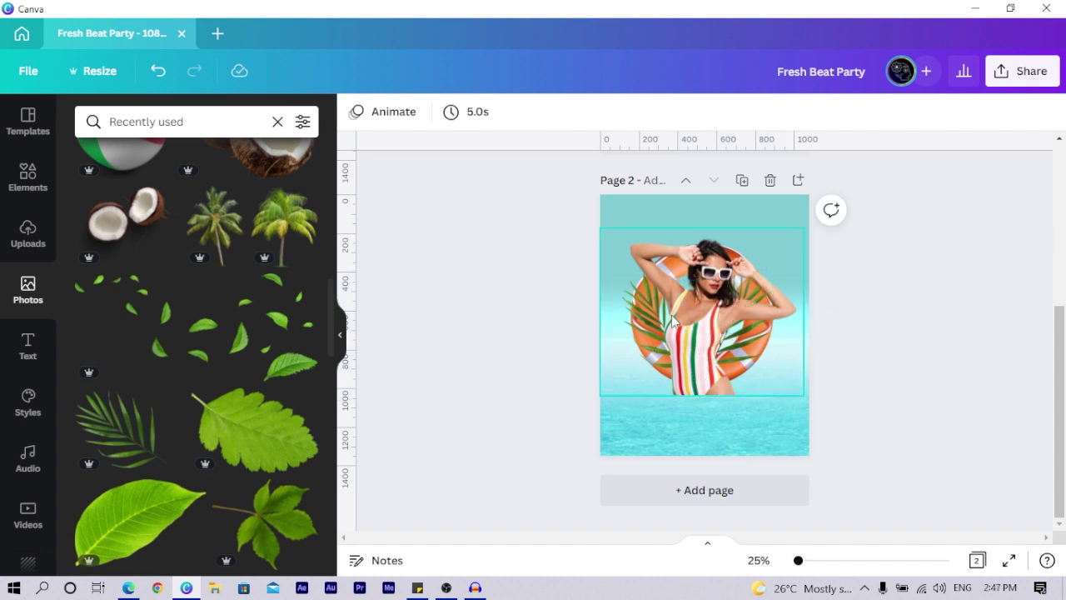
- Add the fuller palm tree photo with its lower trunk cropped off, tilted to the right behind the woman
left_click(269, 210)
left_click_drag(649, 378, 547, 507)
left_click_drag(650, 410, 711, 358)
left_click_drag(795, 456, 720, 364)
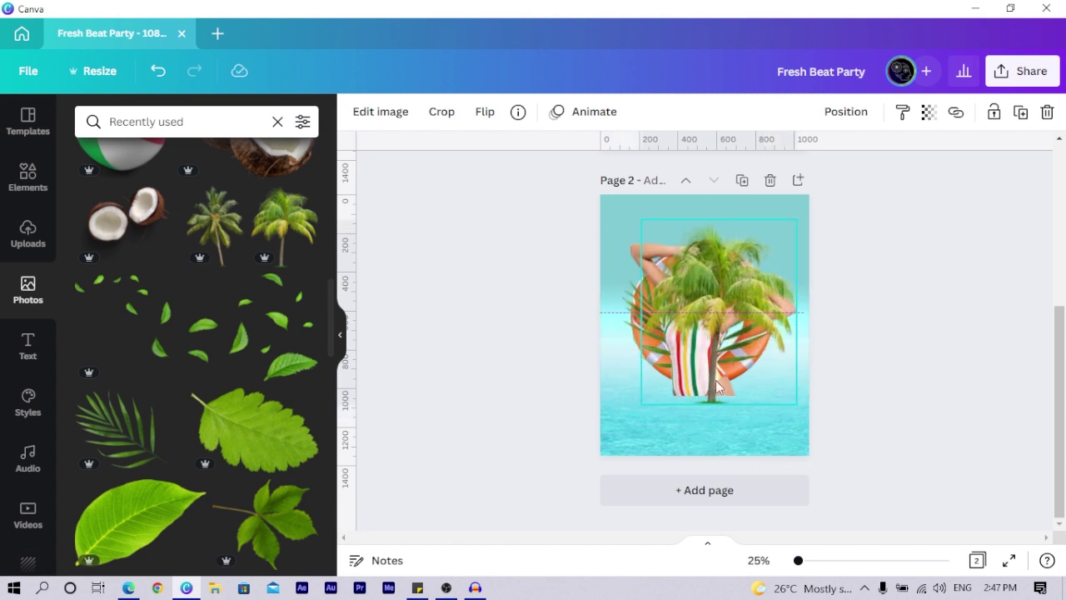
left_click_drag(718, 404, 695, 382)
key("ctrl+bracketleft")
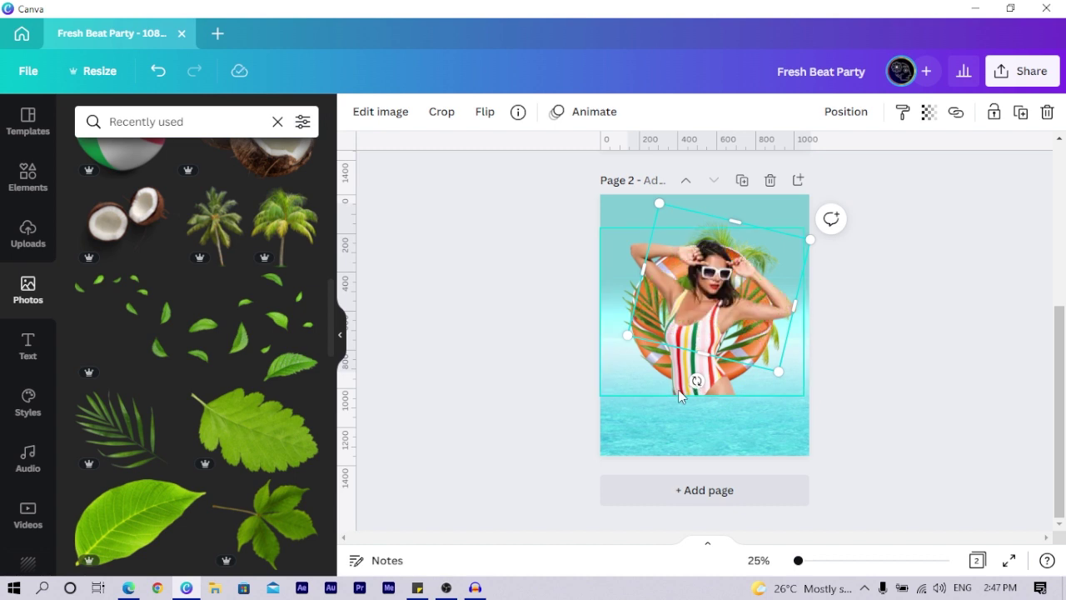
- Duplicate the palm tree, tilt the copy to the left, and place it behind the woman's left side
key("ctrl+bracketright")
left_click_drag(718, 386, 768, 374)
left_click_drag(708, 320, 657, 289)
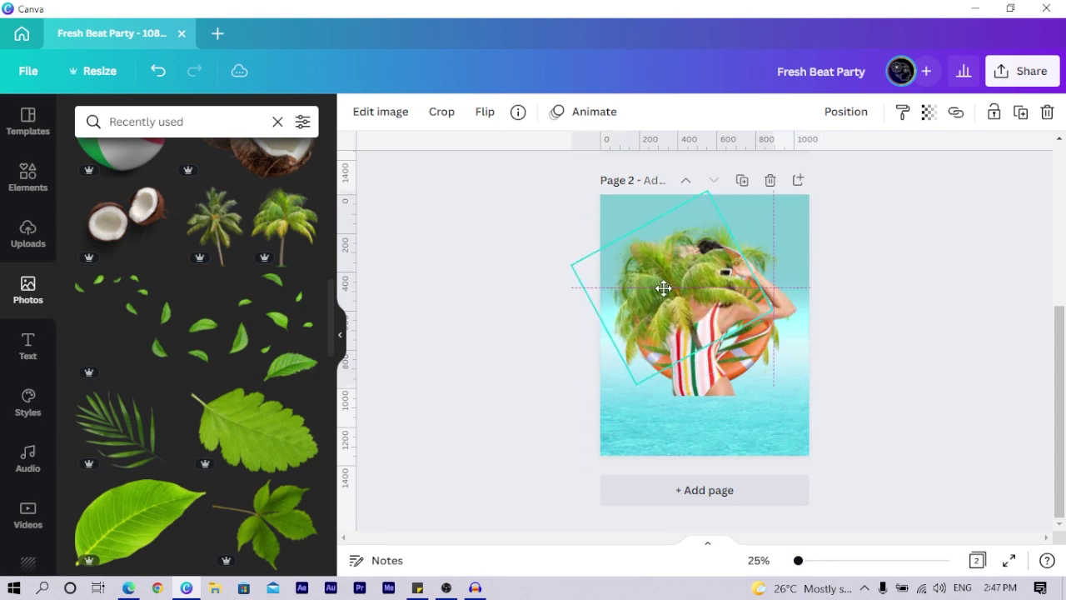
key("ctrl+bracketleft")
key("ctrl+bracketleft")
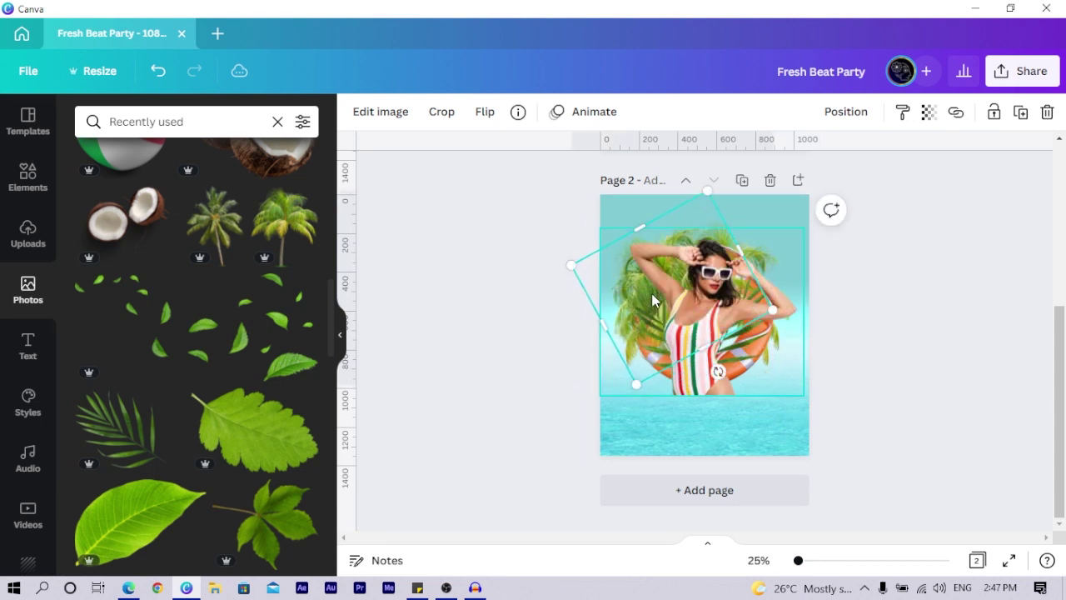
- Position the front palm tree over the woman's lower body, between the two coconut photos, using page 1 as the reference
left_click(391, 375)
scroll(211, 489, "up", 3)
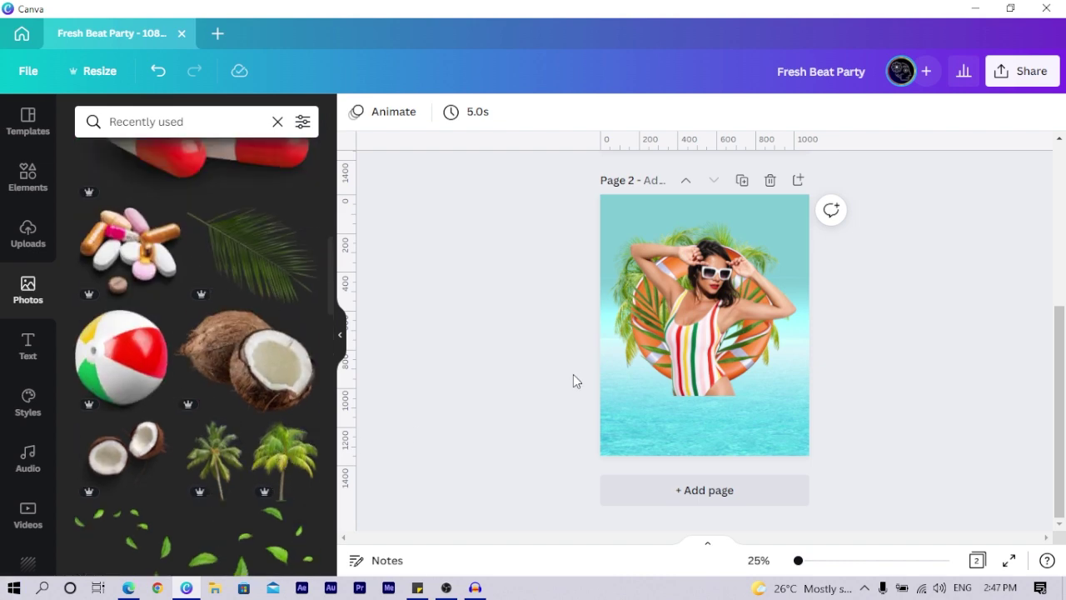
scroll(574, 373, "up", 3)
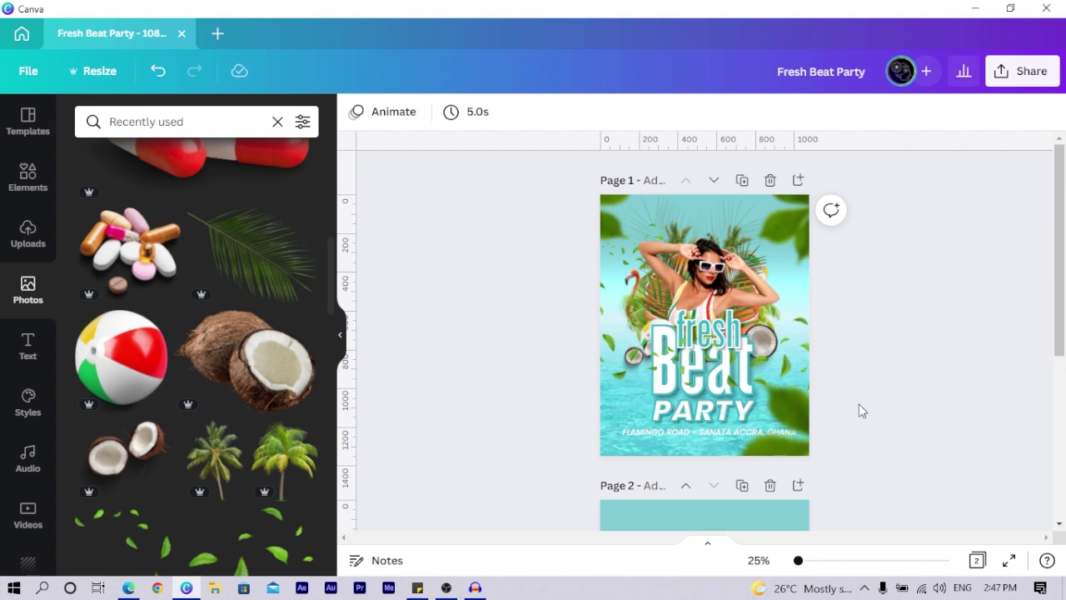
scroll(866, 400, "down", 3)
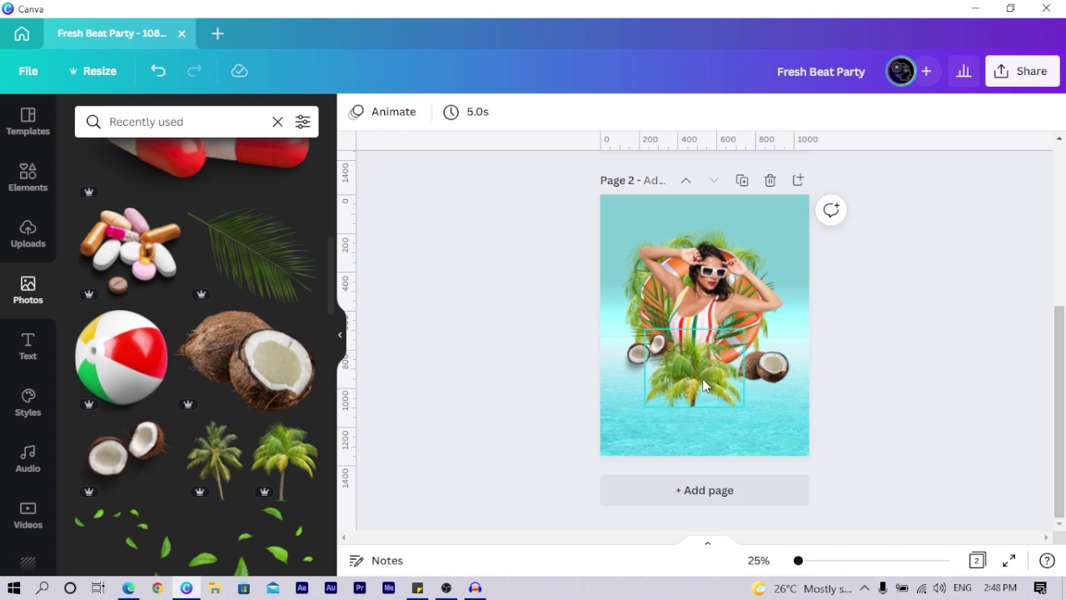
left_click(725, 358)
mouse_move(726, 355)
left_mouse_down()
mouse_move(727, 421)
mouse_move(728, 342)
mouse_move(733, 357)
left_mouse_up()
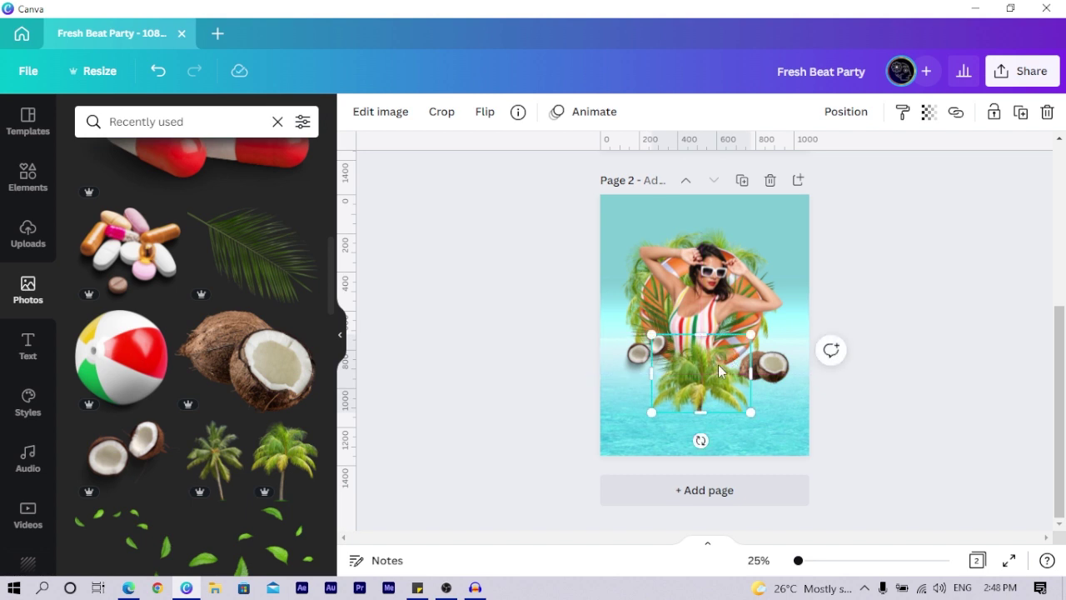
scroll(583, 417, "up", 4)
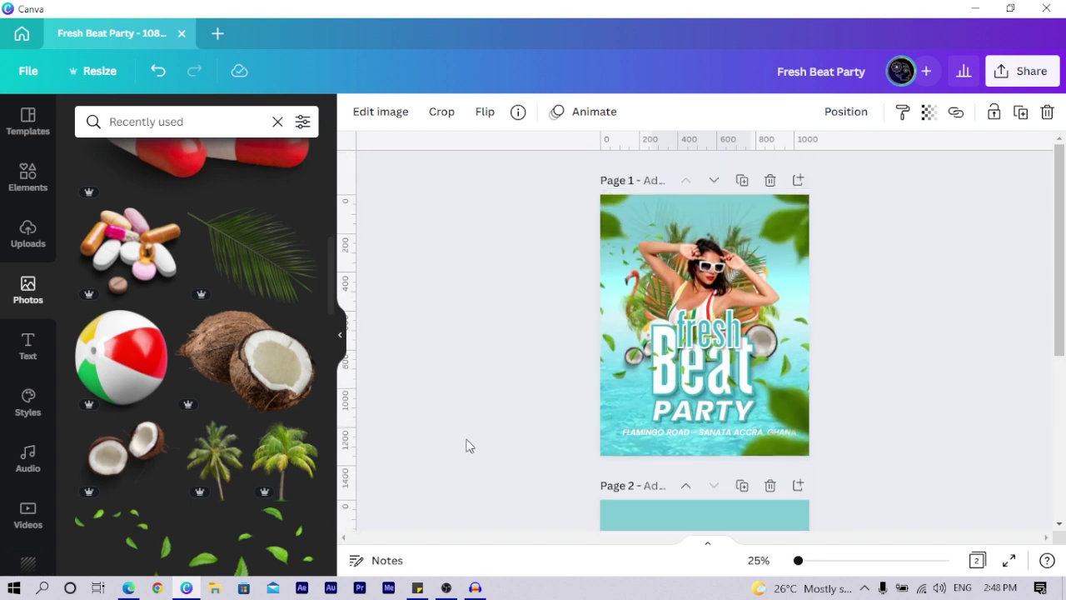
scroll(466, 446, "down", 5)
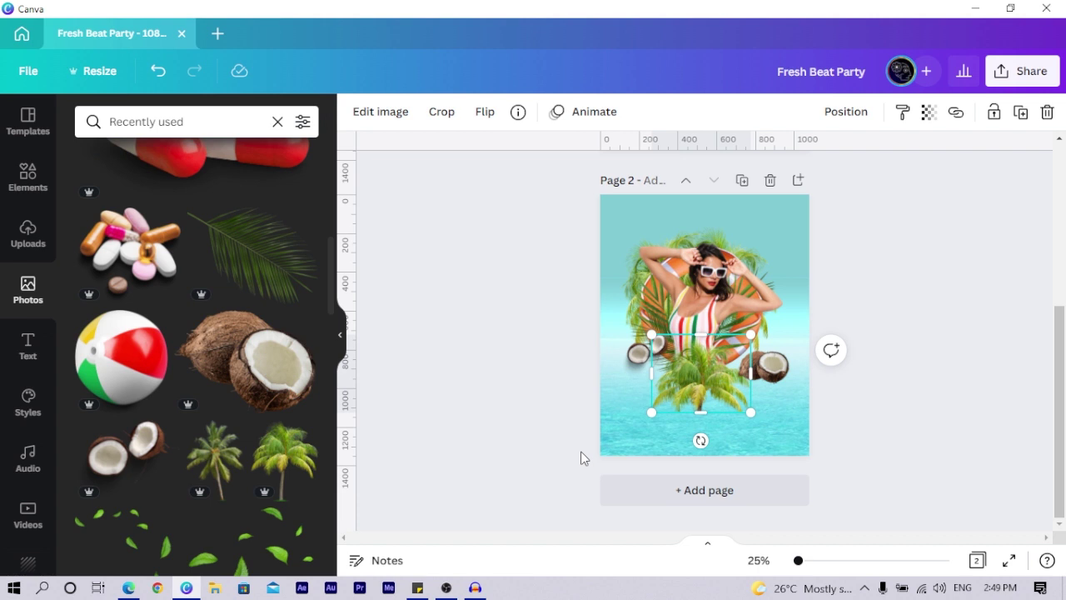
- Add a text box to page 2 and replace its placeholder with the word BEAT
key("t")
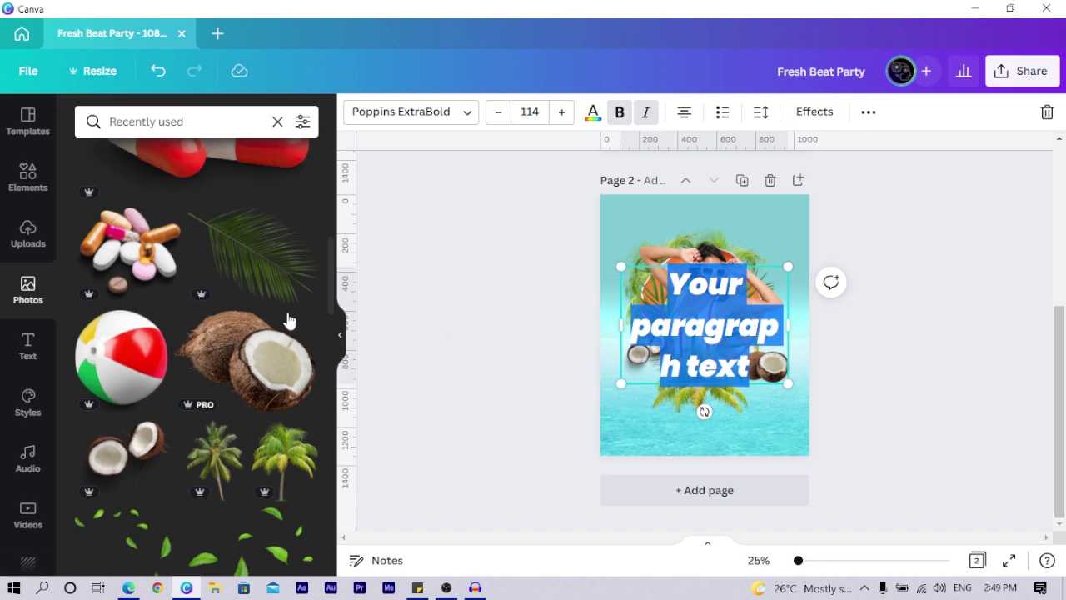
left_click(30, 360)
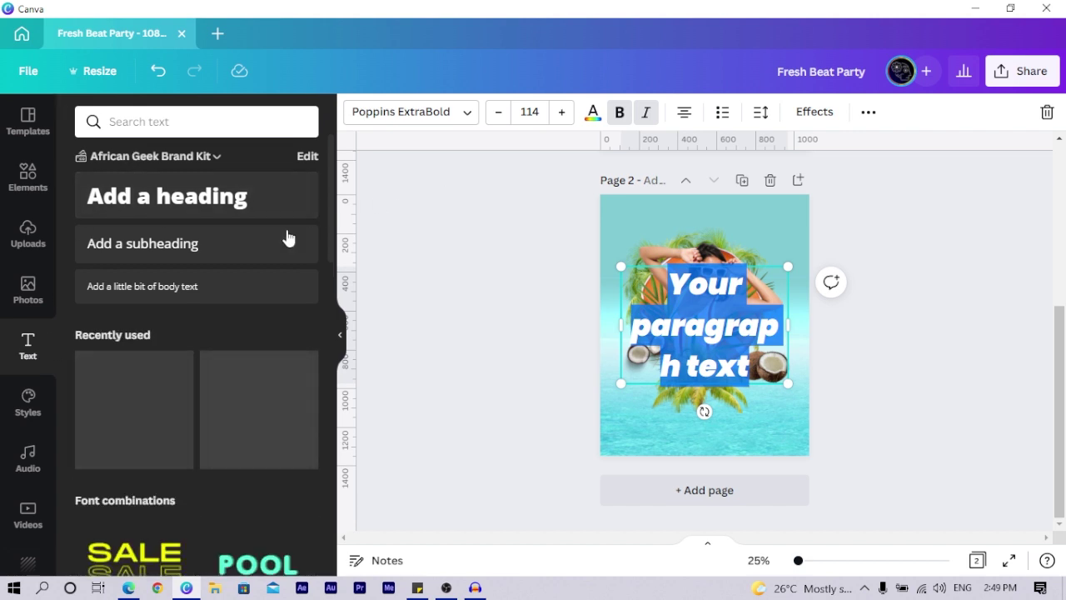
triple_click(691, 339)
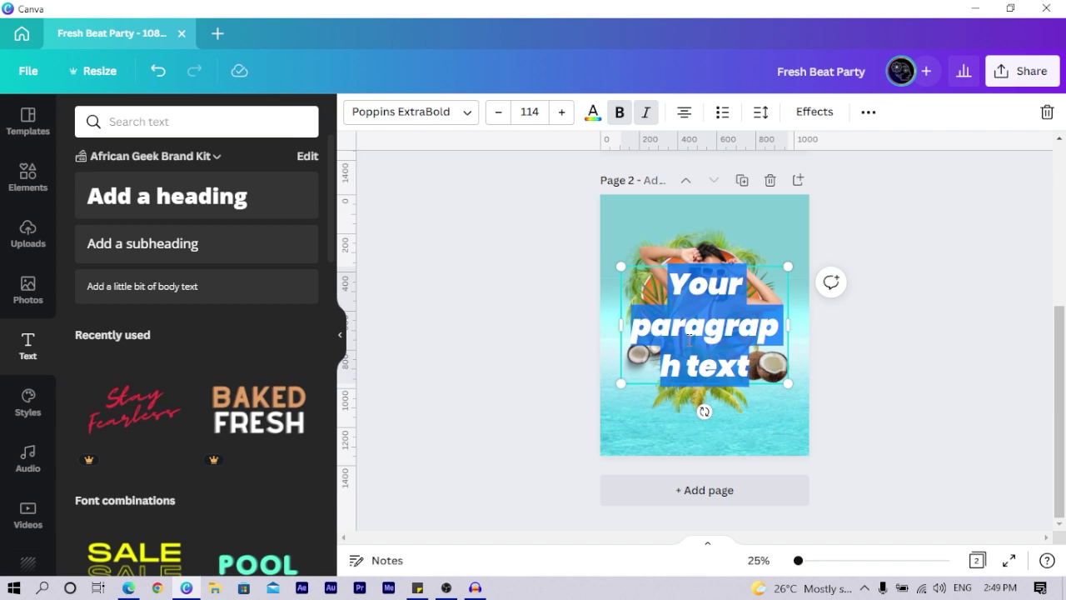
scroll(689, 334, "up", 3)
scroll(632, 422, "down", 2)
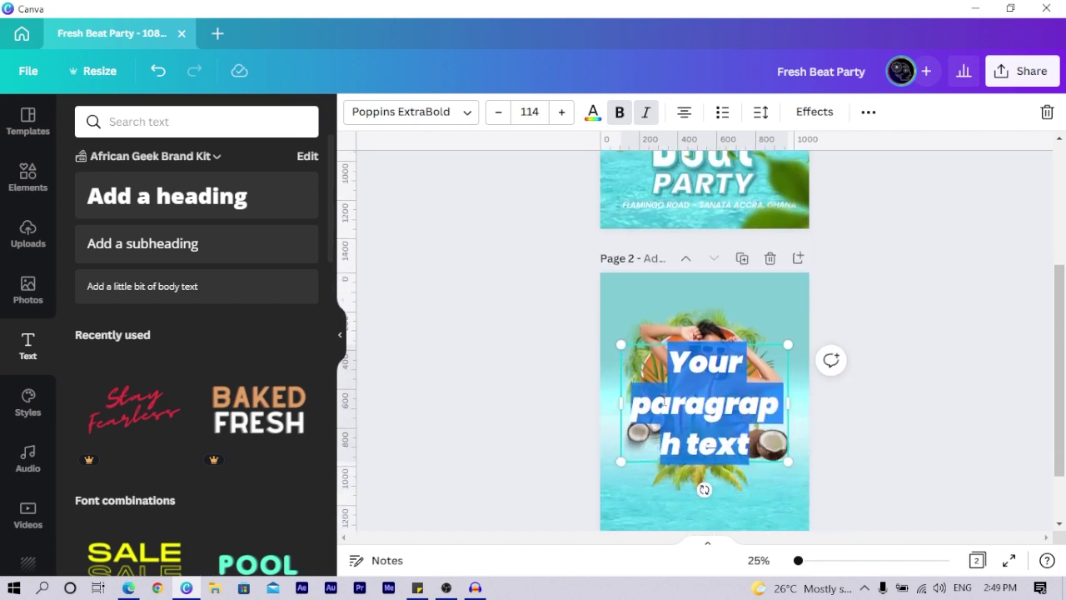
key("BackSpace")
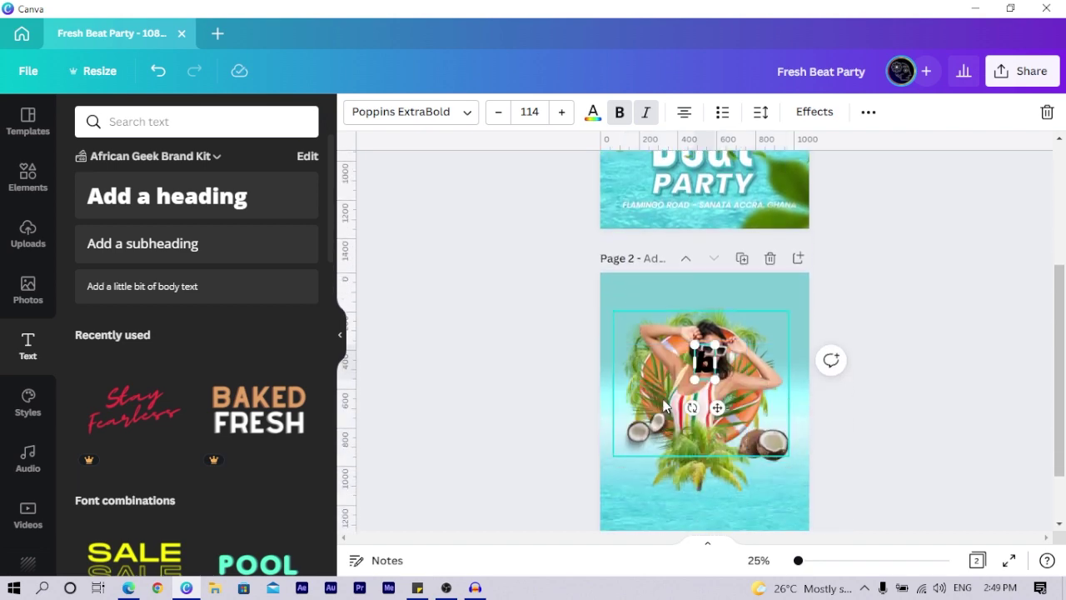
type("BEAT")
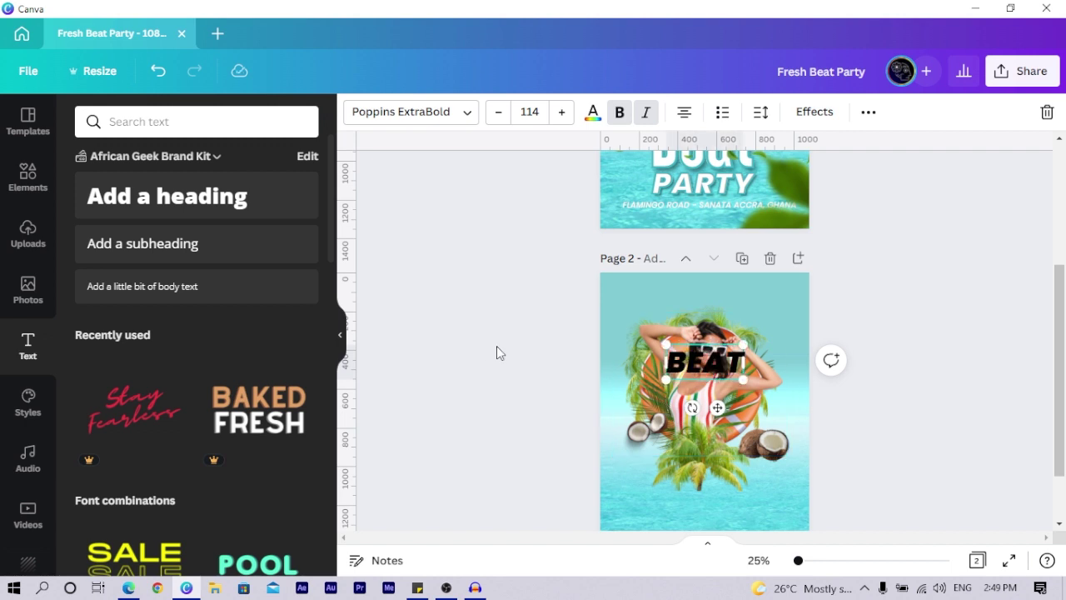
- Enlarge the BEAT text to size 260 and move it down over the coconuts and front palm tree
left_click_drag(669, 385, 617, 437)
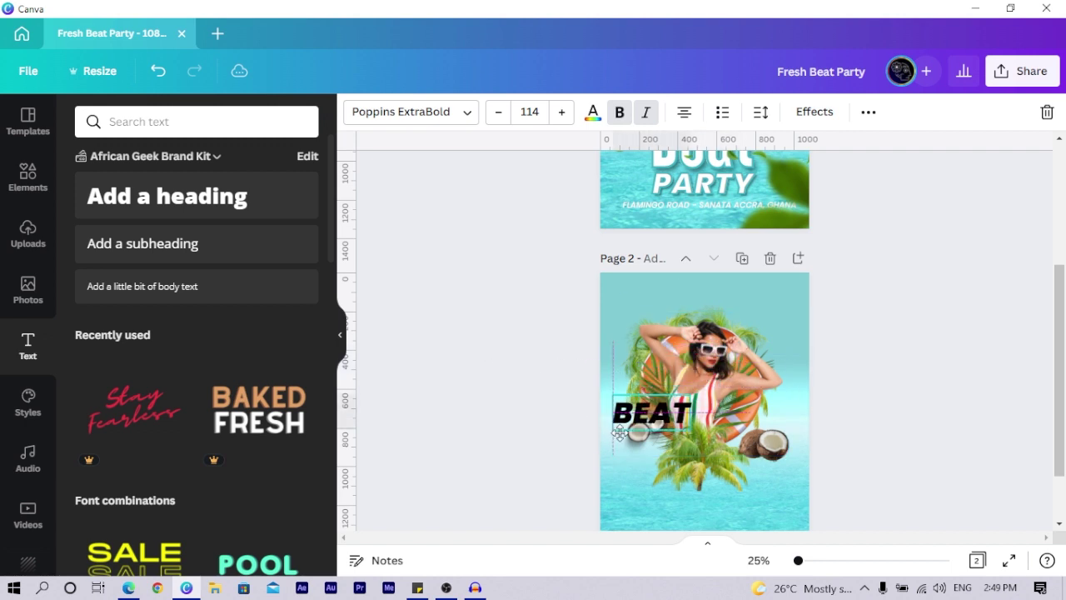
left_click_drag(696, 395, 790, 350)
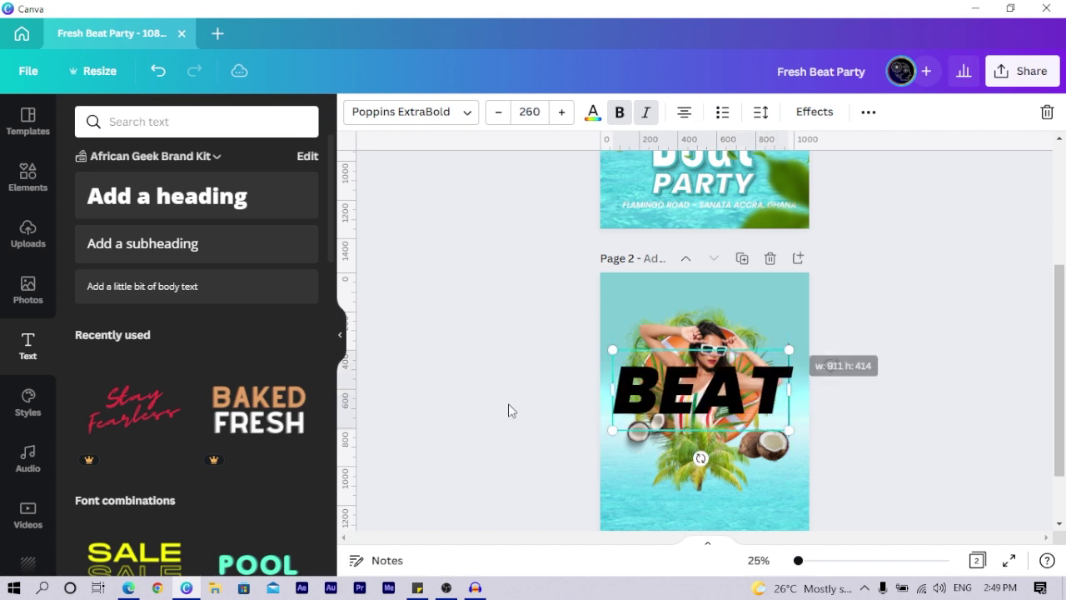
left_click(562, 403)
left_click_drag(661, 405, 660, 463)
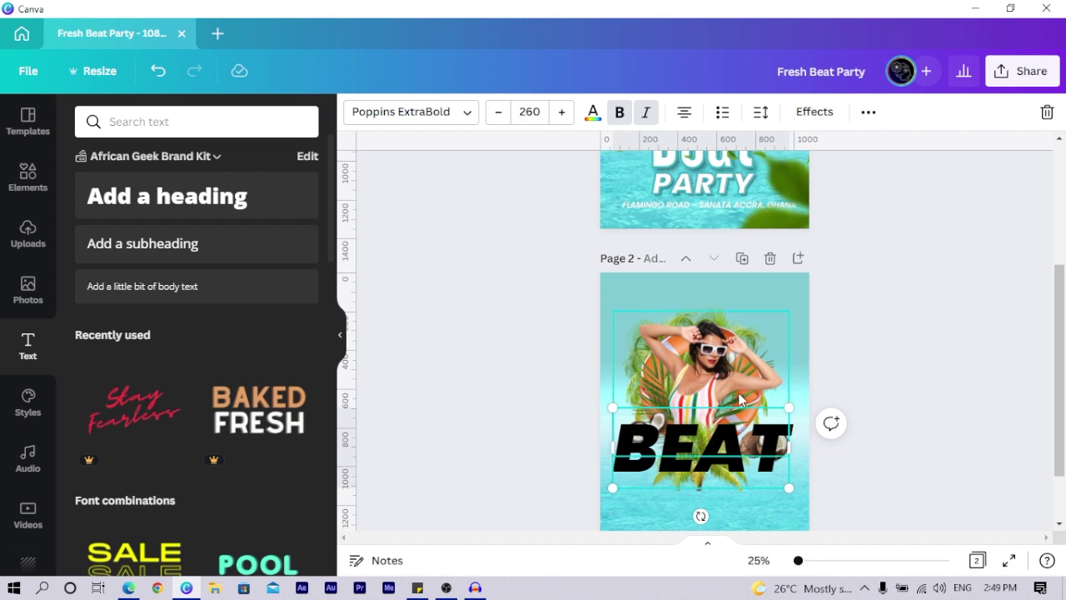
- Change the BEAT text's font to Champion Gothic Featherweight and resize it to 374 below the woman
left_click(385, 119)
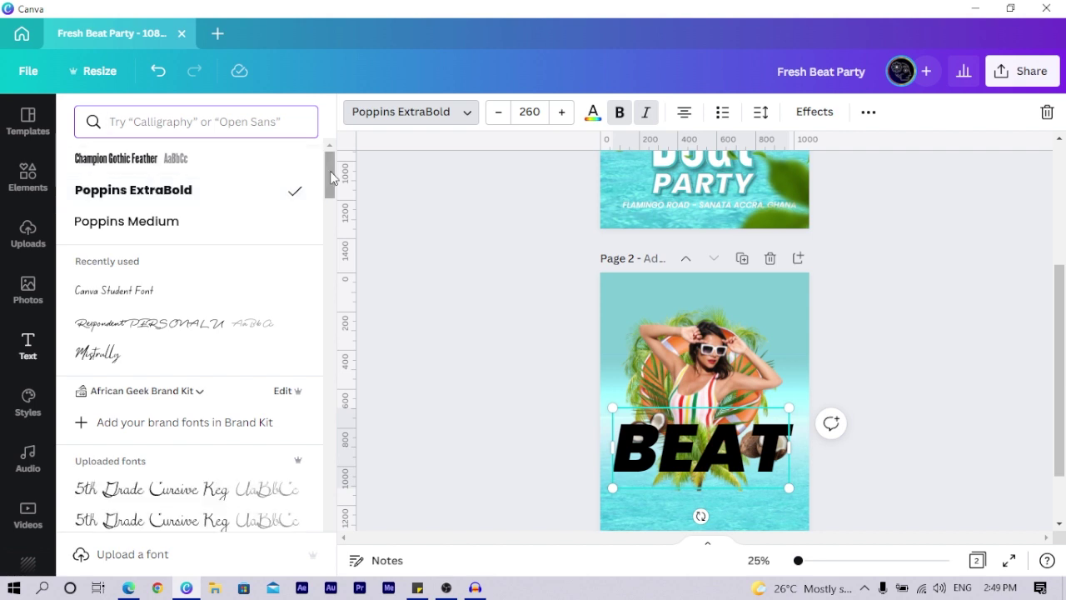
left_click(115, 165)
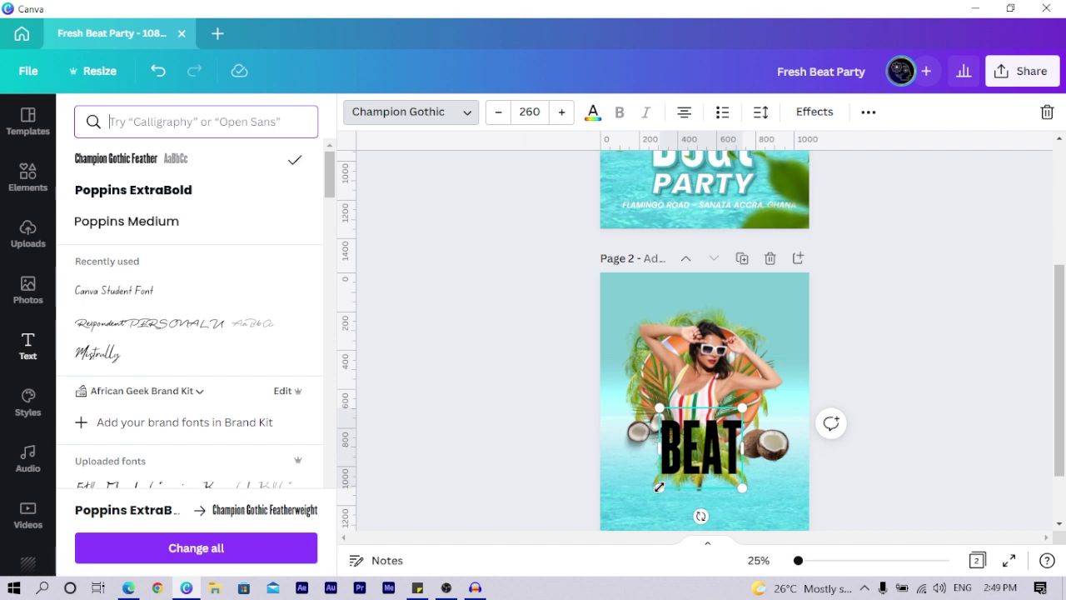
left_click_drag(658, 487, 634, 513)
left_click_drag(727, 468, 716, 472)
scroll(694, 398, "down", 2)
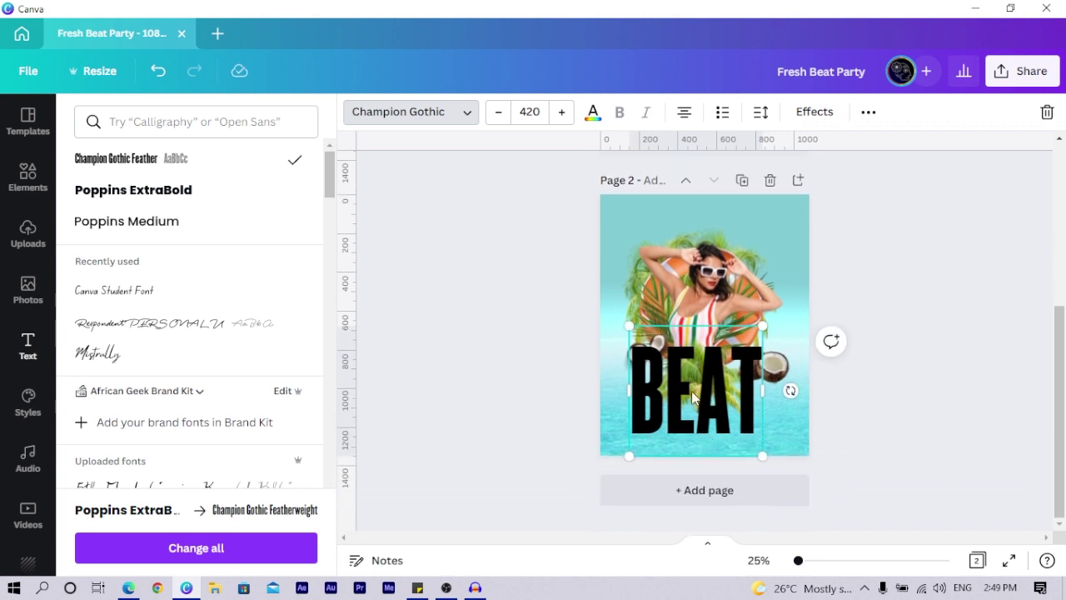
left_click_drag(630, 456, 674, 415)
key("Escape")
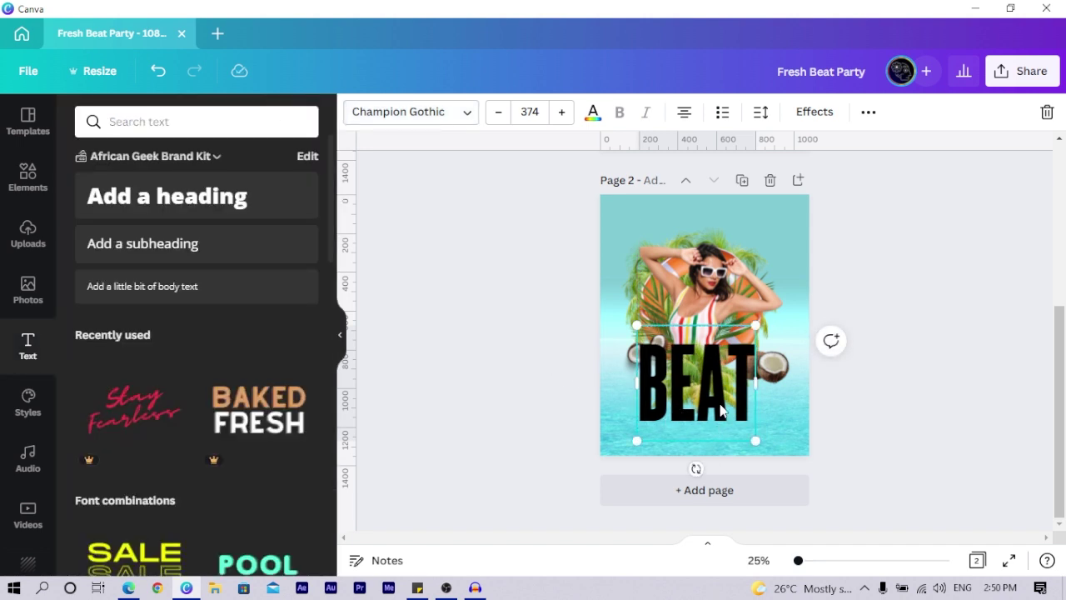
- Color the BEAT text white and compare it with the title on page 1
key("Return")
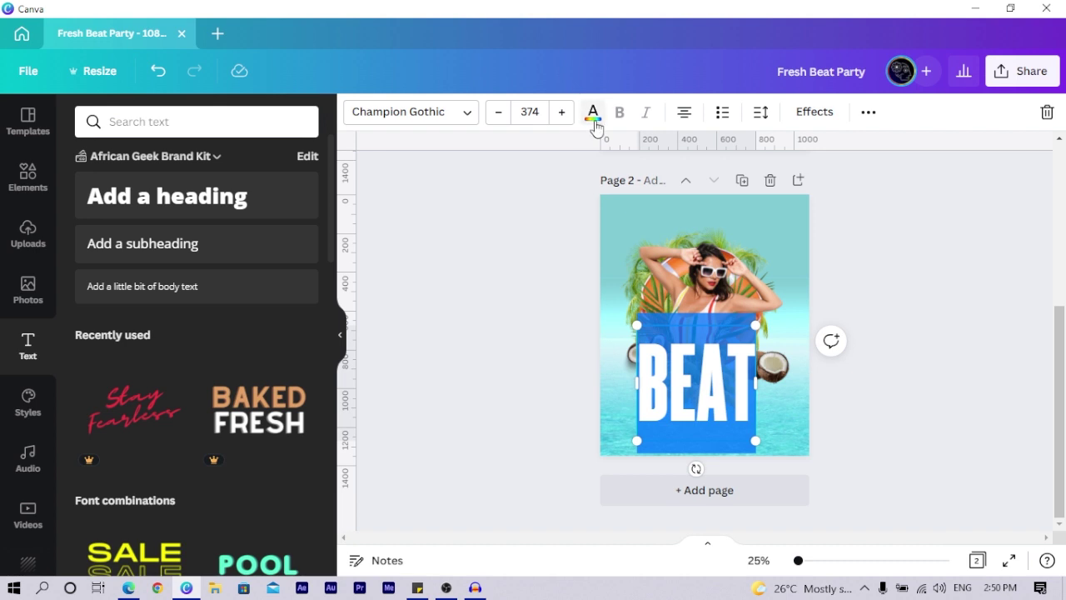
left_click(593, 115)
left_click(175, 304)
left_click(527, 385)
scroll(767, 419, "up", 5)
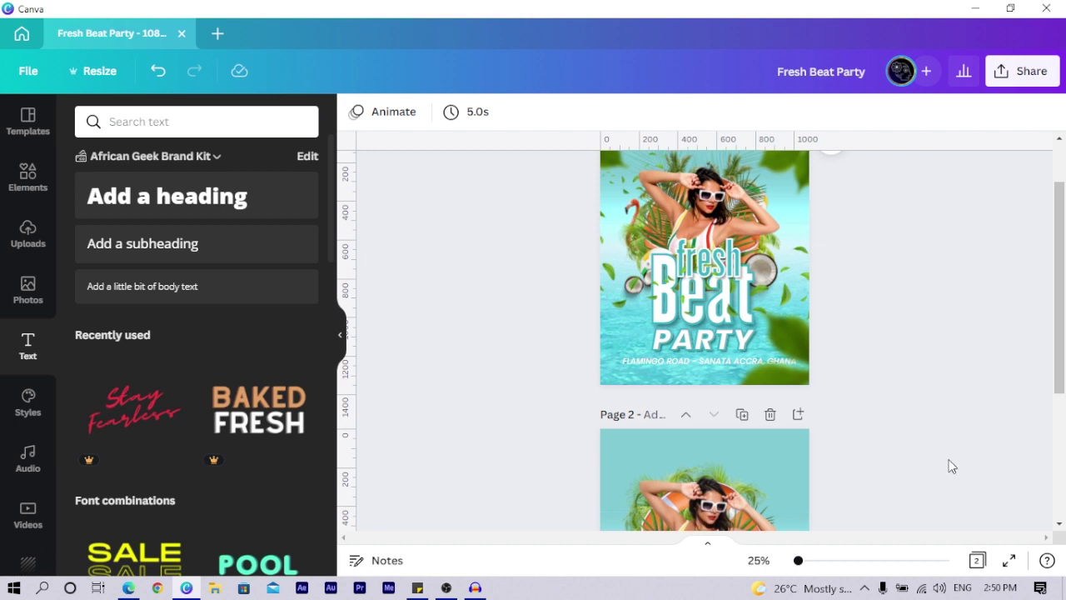
scroll(965, 359, "down", 5)
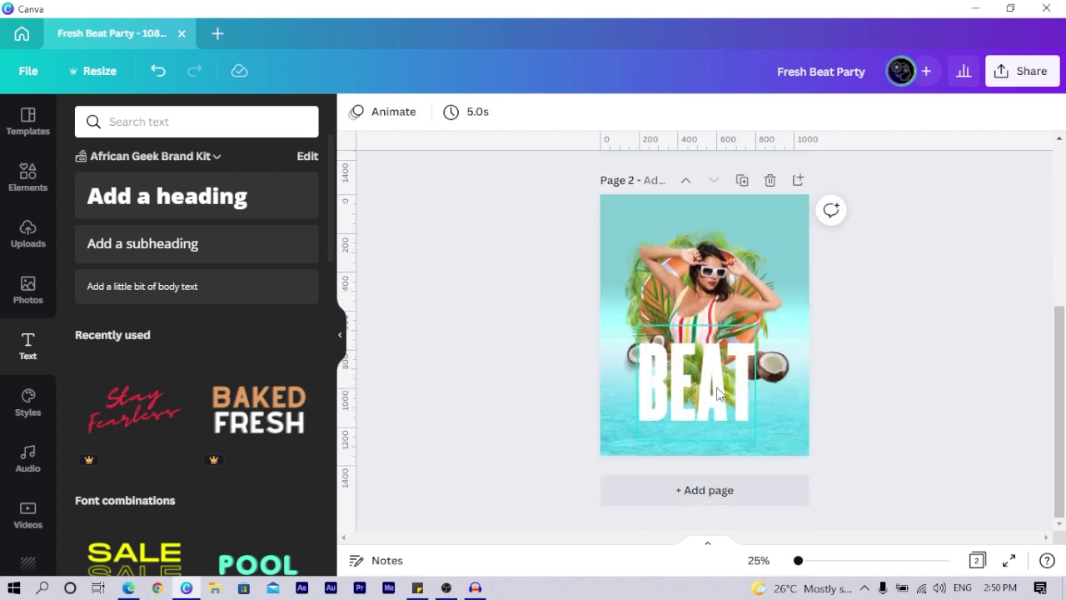
- Duplicate the white BEAT text directly on top of itself and give the copy a Hollow effect in the darker teal document color
left_click(682, 412)
left_click_drag(683, 412, 678, 404)
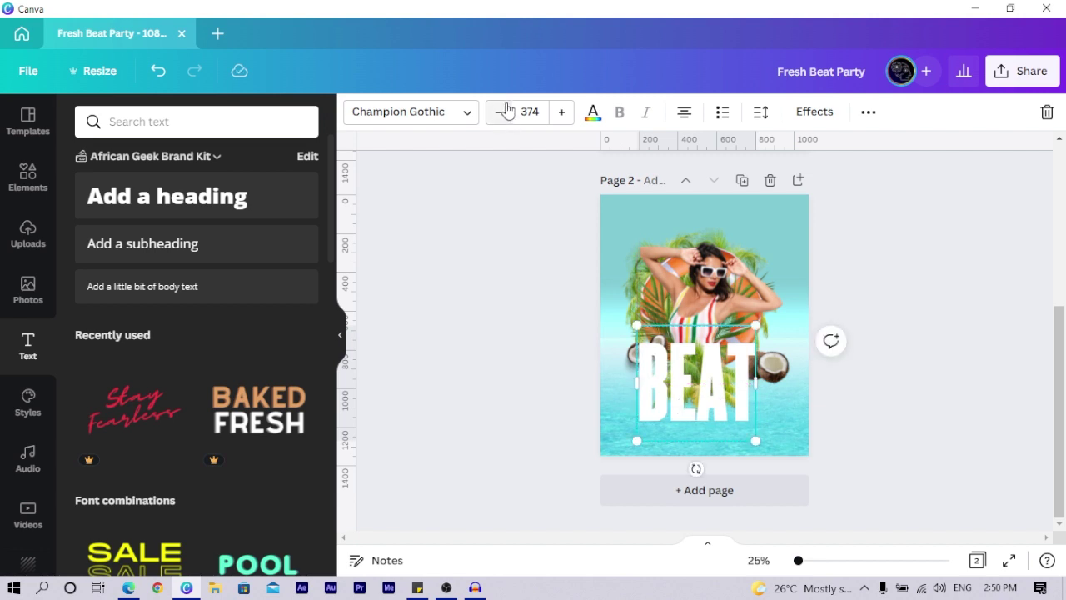
left_click(795, 115)
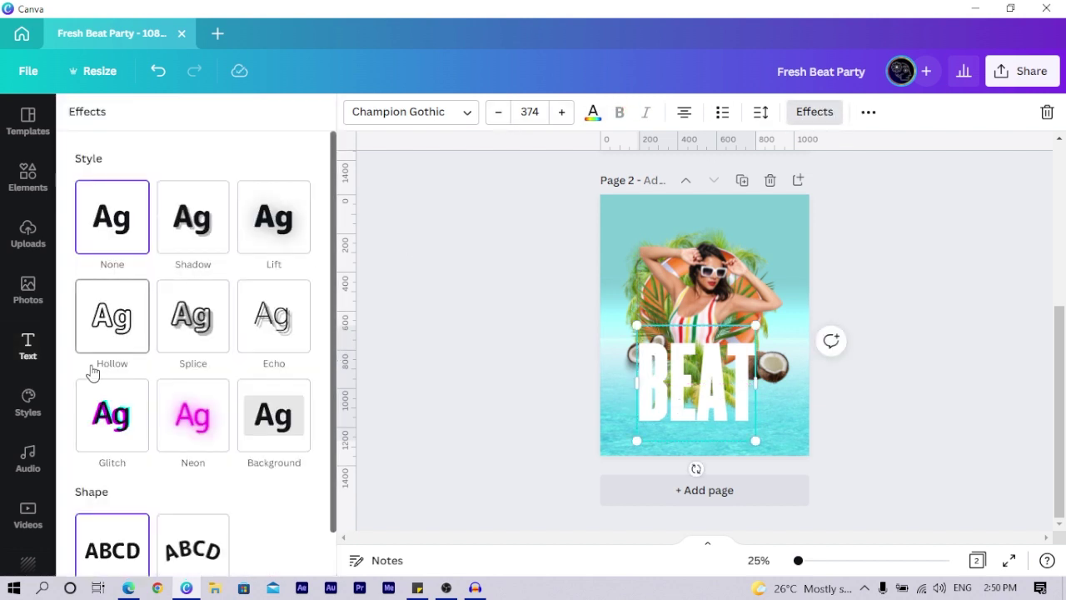
left_click(112, 348)
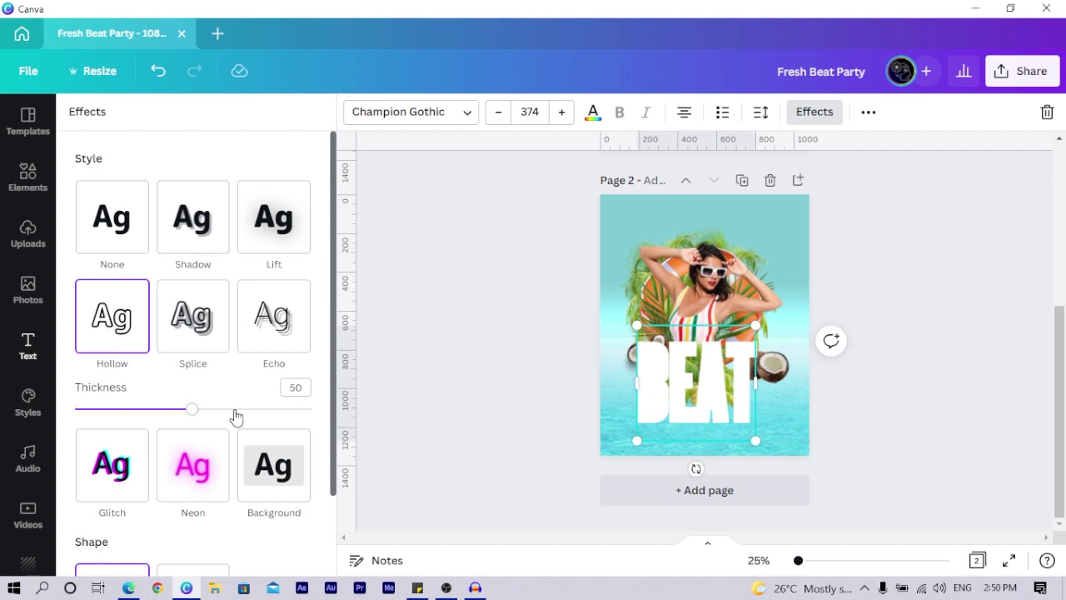
left_click(592, 115)
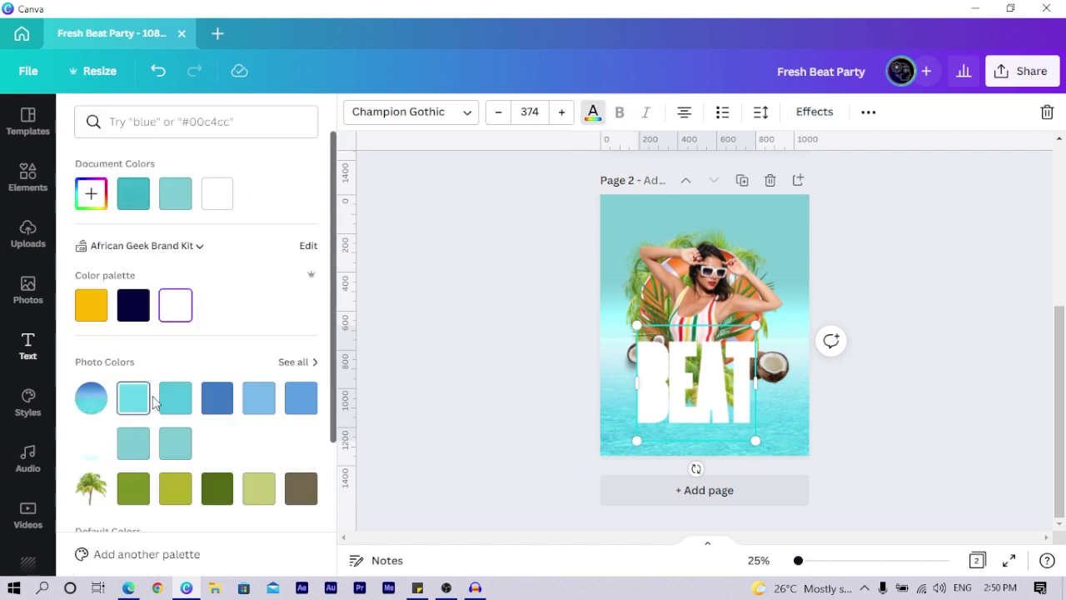
left_click(138, 198)
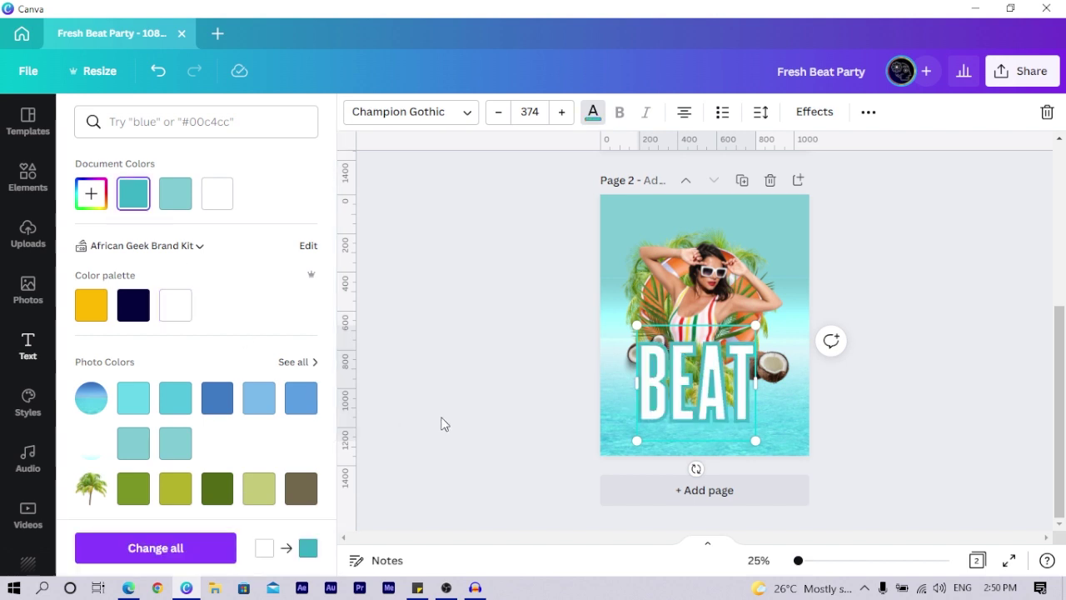
- Set the Hollow effect thickness of the teal BEAT outline to 33
key("Escape")
left_click(444, 423)
left_click(738, 398)
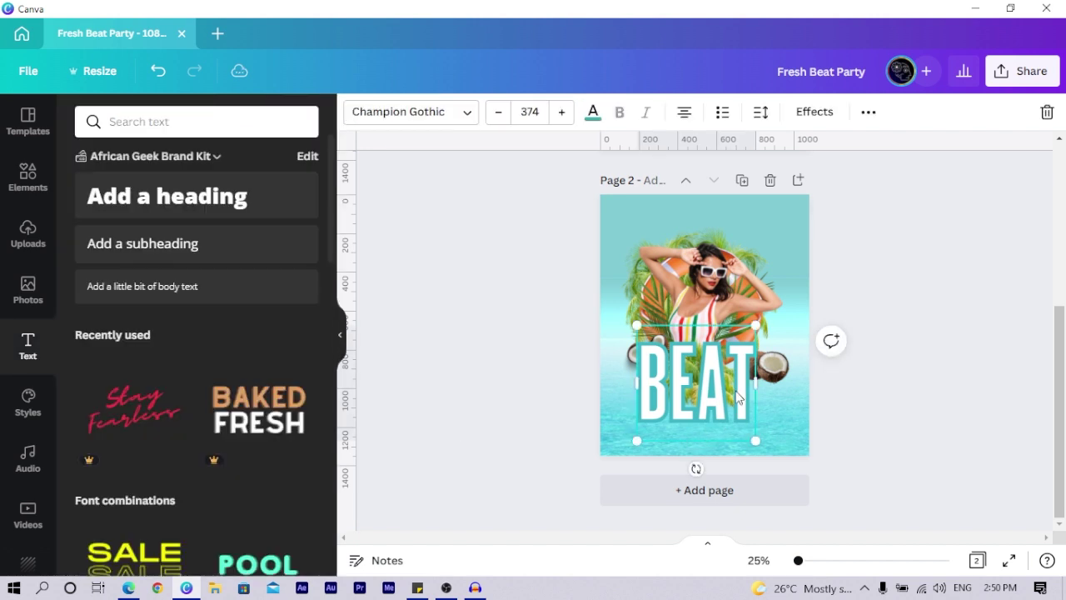
left_click(812, 111)
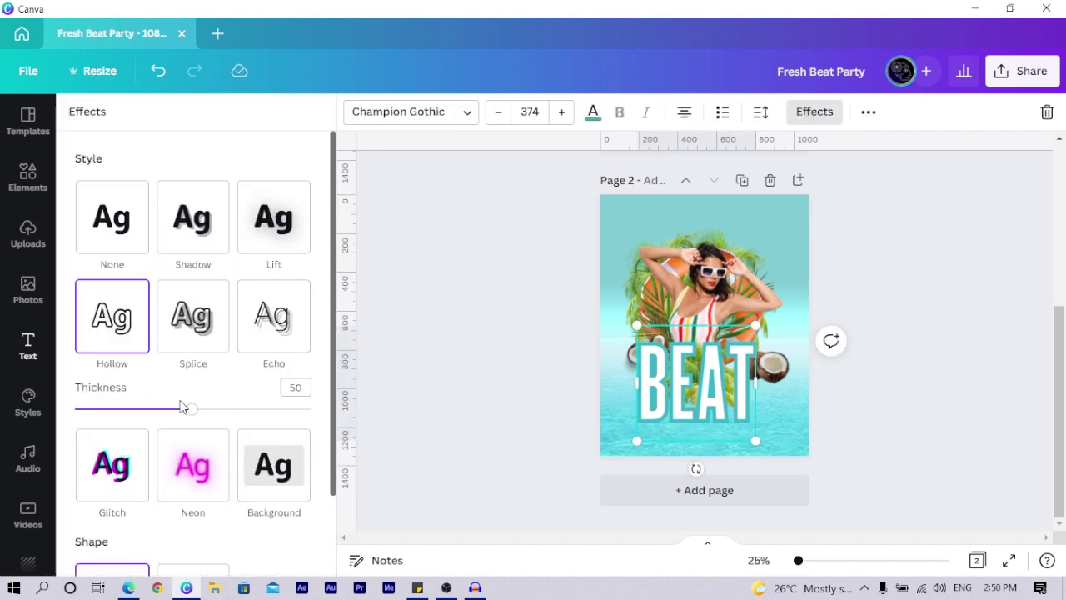
left_click_drag(193, 416, 152, 414)
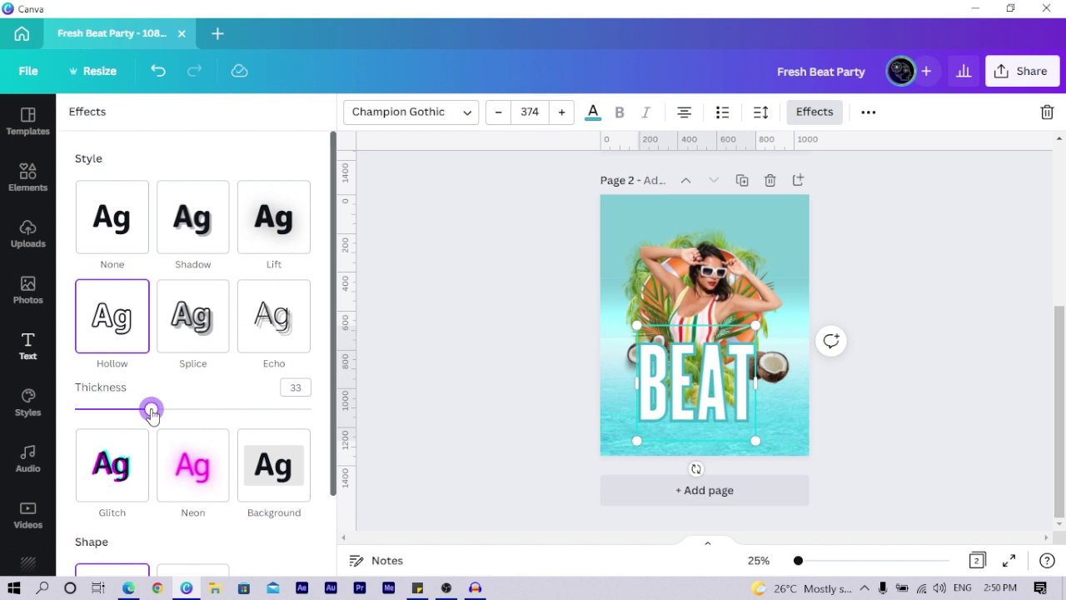
- Enlarge the palm tree behind the BEAT title and nudge it to the right and slightly down
left_click(708, 387)
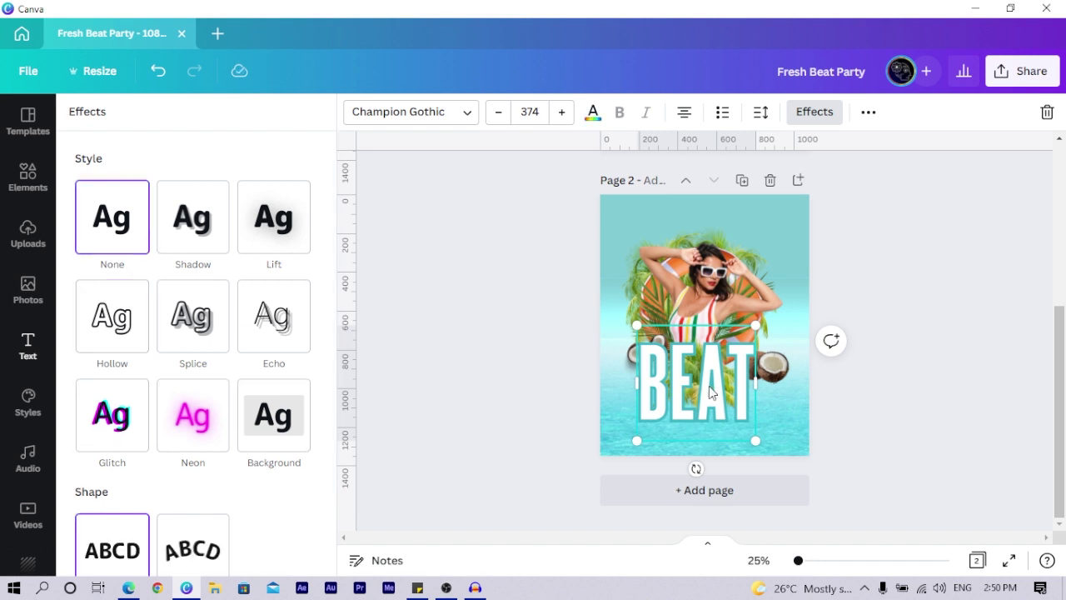
left_click_drag(642, 325, 616, 306)
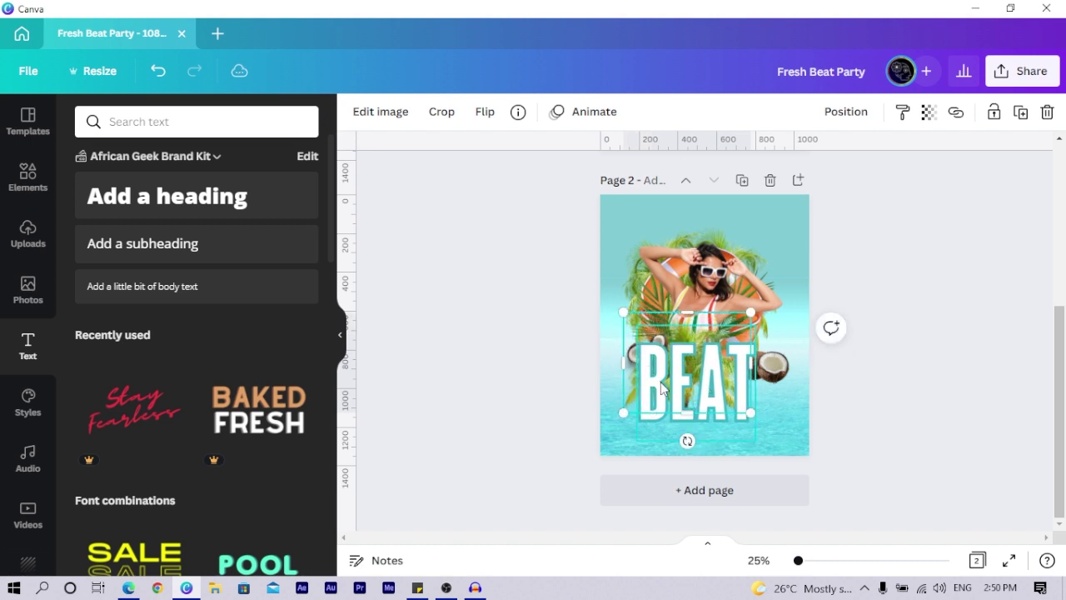
key("shift+Right")
key("shift+Right")
key("shift+Right")
key("shift+Right")
key("shift+Right")
key("shift+Right")
key("shift+Right")
key("shift+Right")
key("shift+Right")
key("shift+Right")
key("shift+Right")
key("shift+Right")
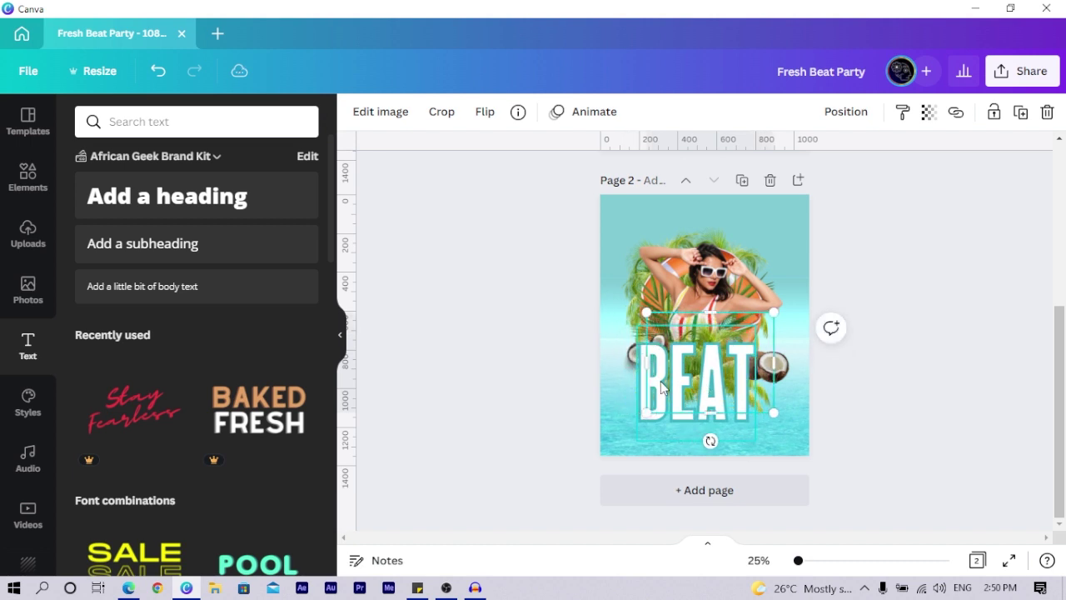
key("shift+Down")
key("shift+Down")
left_click(396, 357)
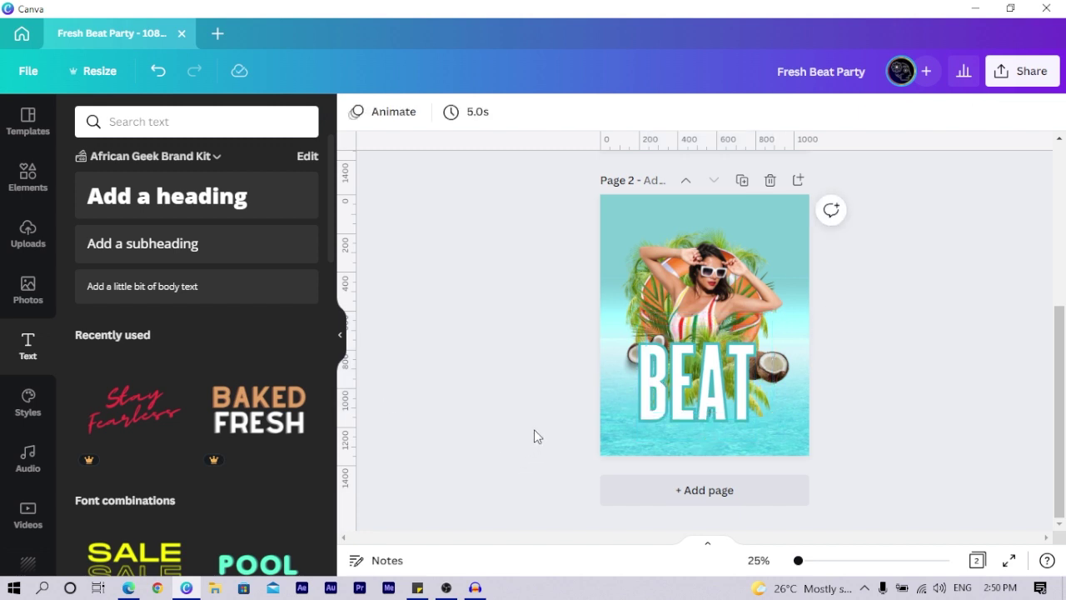
- Duplicate the teal BEAT outline, remove the copy's Hollow effect and change its text to "fresh"
left_click(651, 410)
left_click_drag(672, 421, 700, 455)
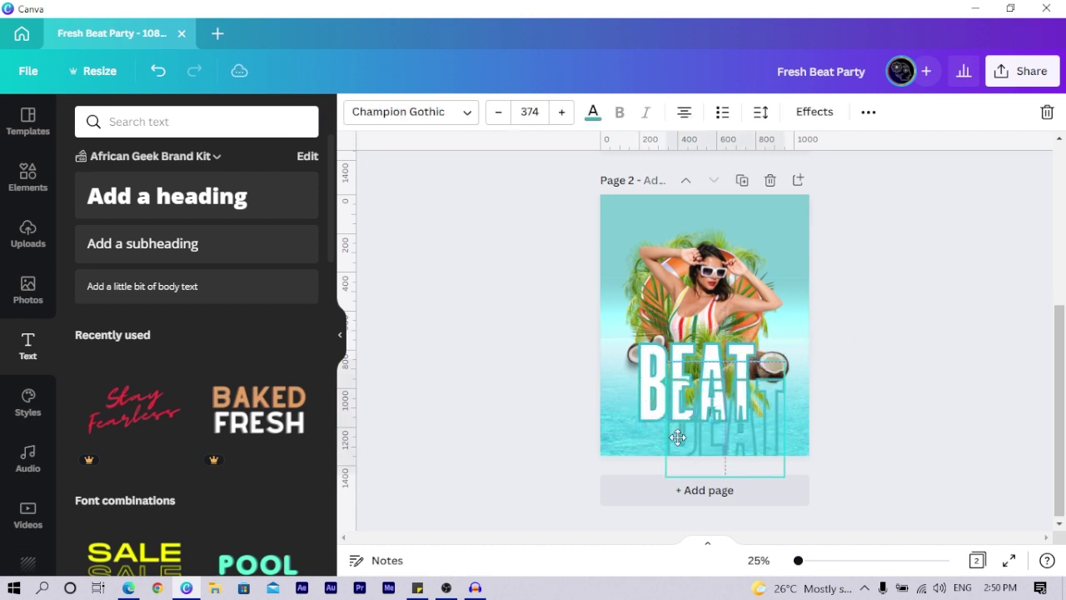
left_click(812, 111)
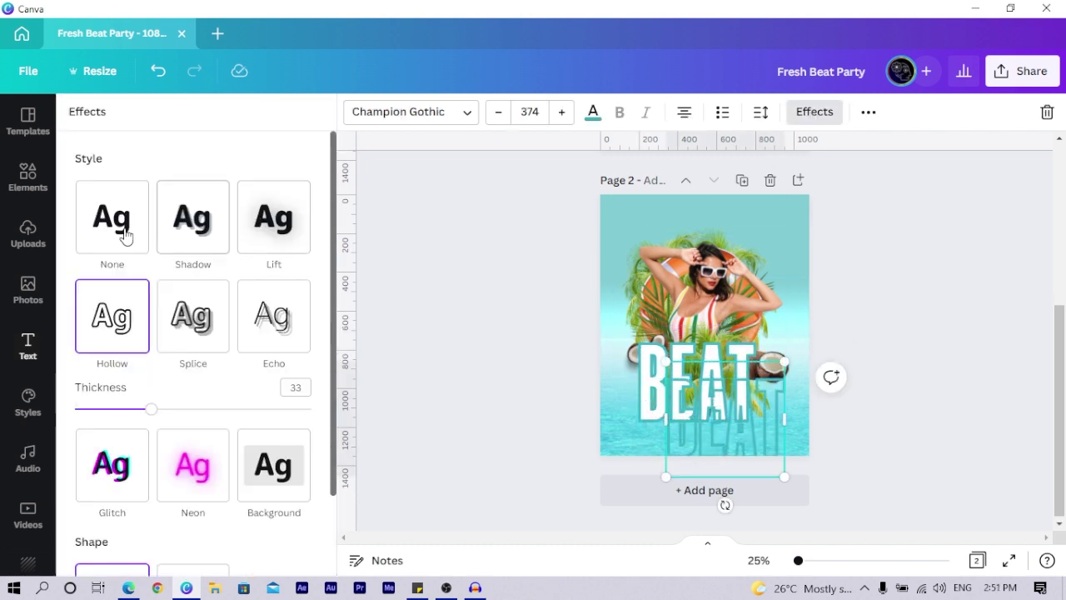
left_click(104, 212)
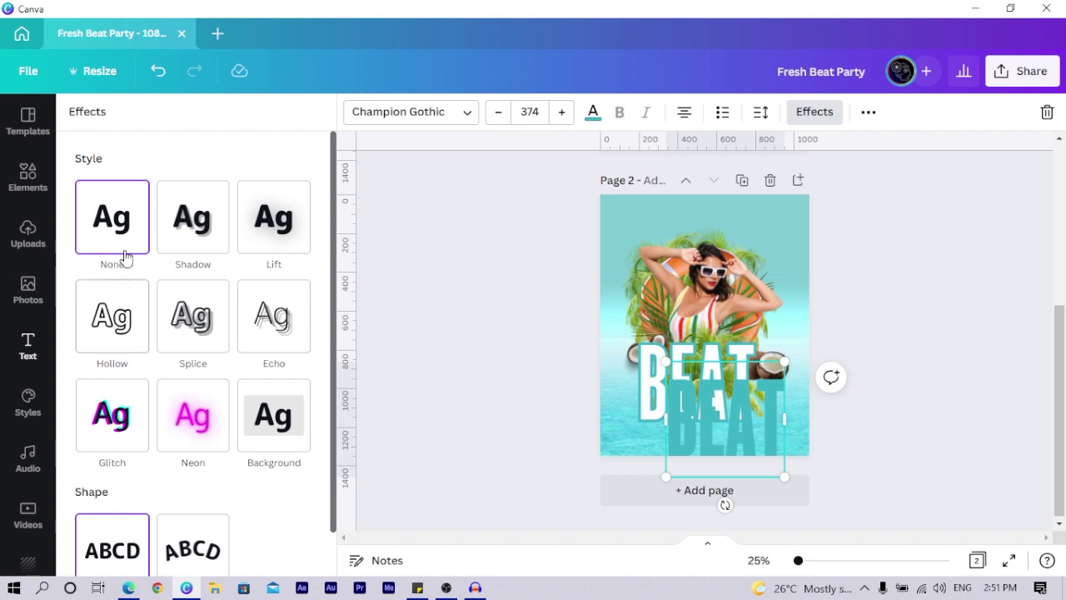
double_click(698, 419)
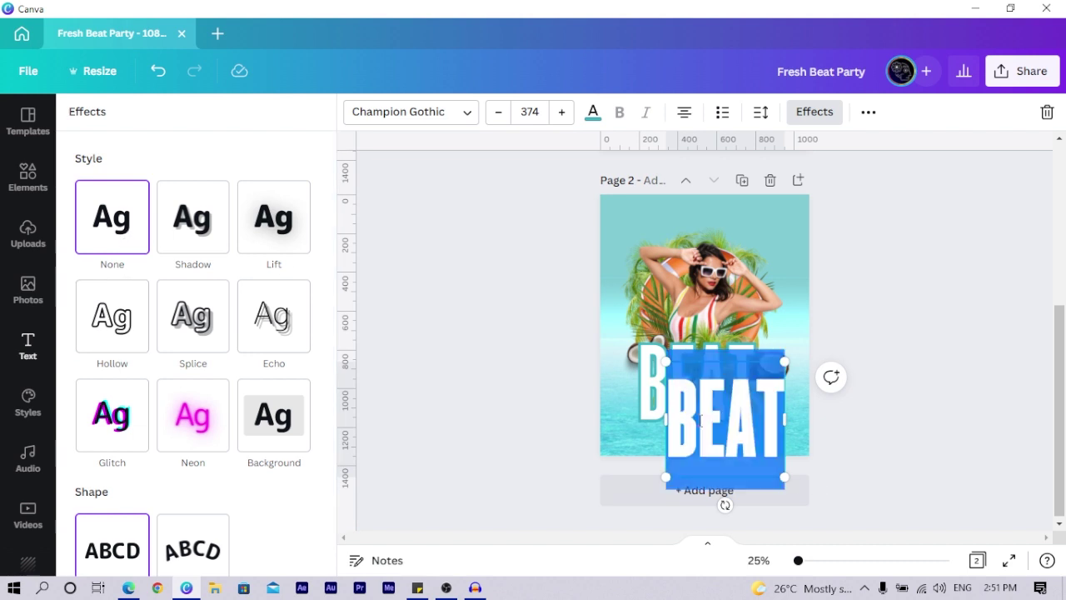
type("fresh")
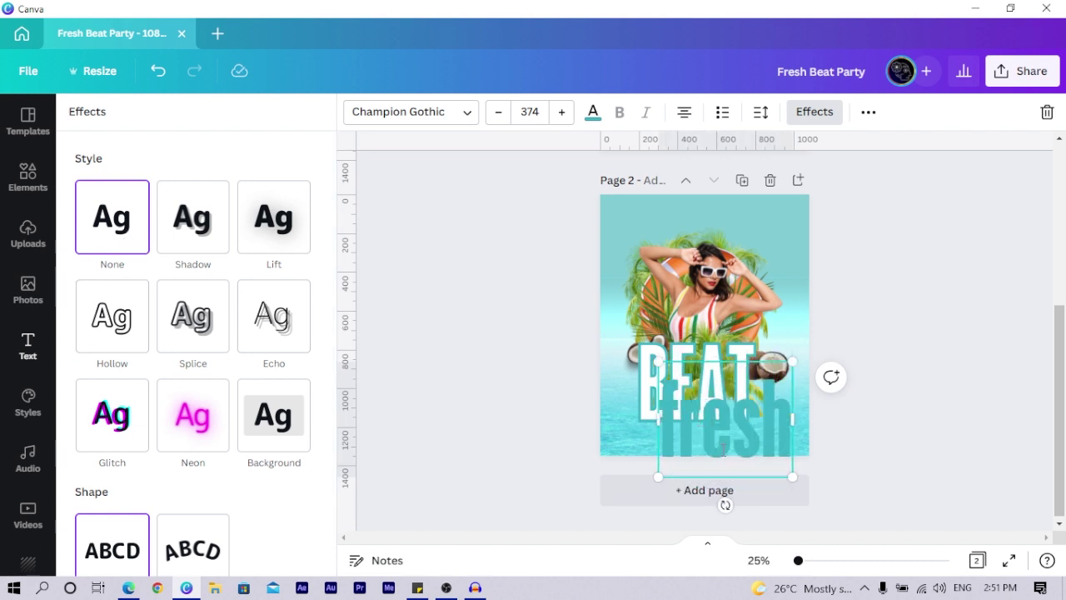
left_click(476, 391)
- Shrink the teal fresh text to size 206 and place it centered over the upper edge of BEAT
left_click_drag(729, 429, 692, 331)
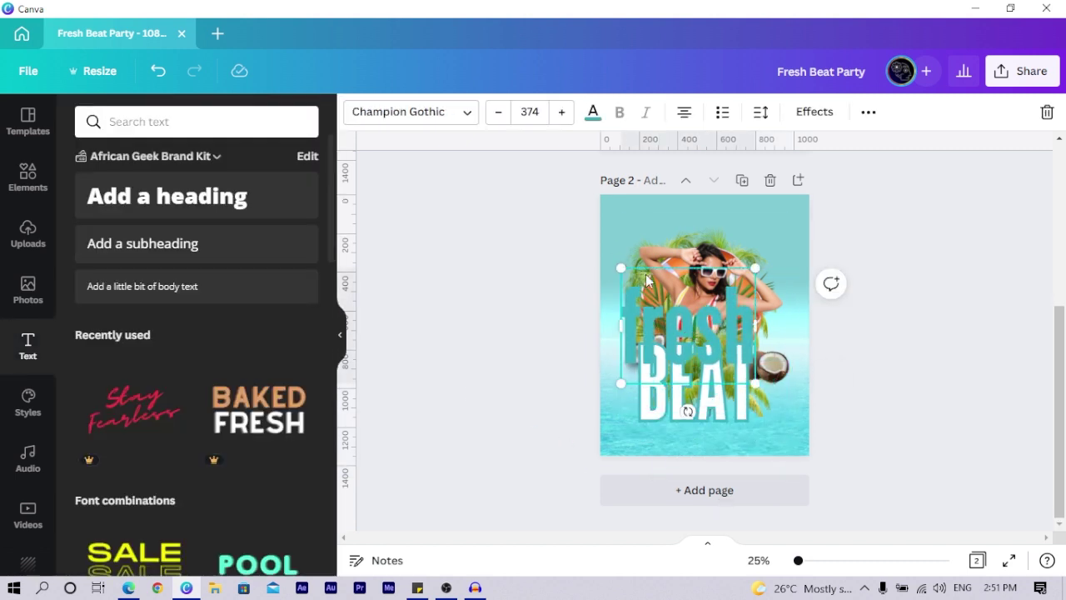
left_click_drag(632, 272, 680, 319)
left_click_drag(714, 364, 690, 350)
- Give the fresh text a black Shadow effect with a blur of 62
left_click(808, 114)
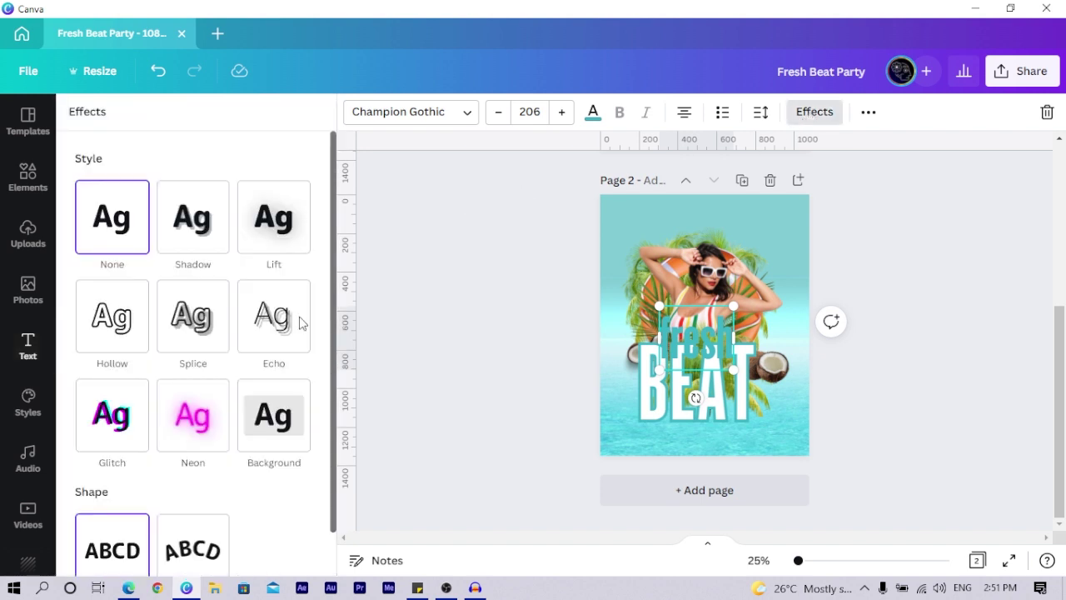
left_click(202, 244)
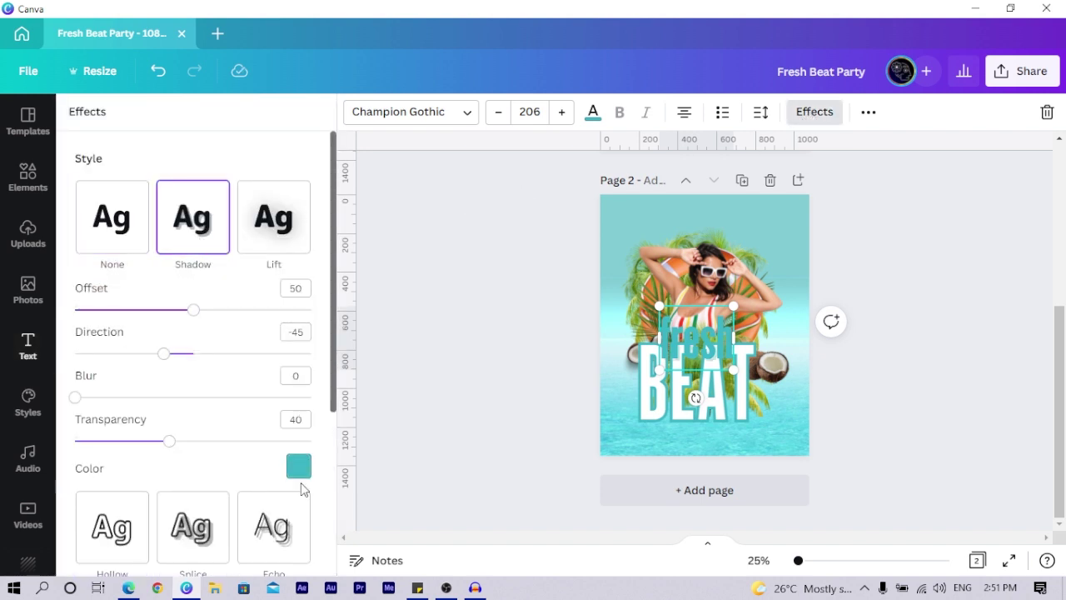
left_click(298, 467)
left_click(92, 375)
left_click(219, 162)
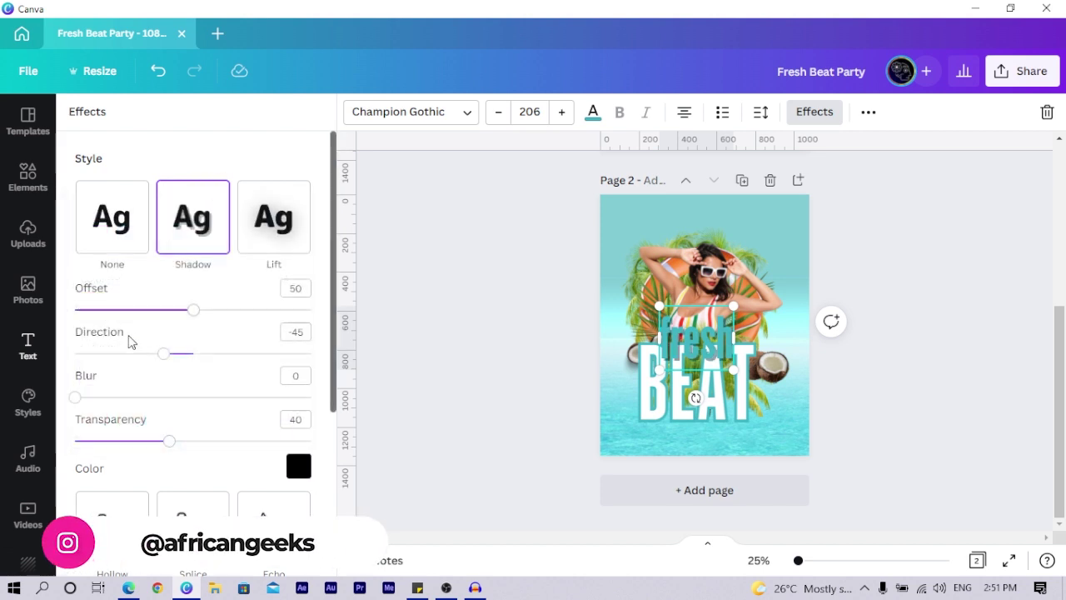
left_click_drag(76, 398, 222, 405)
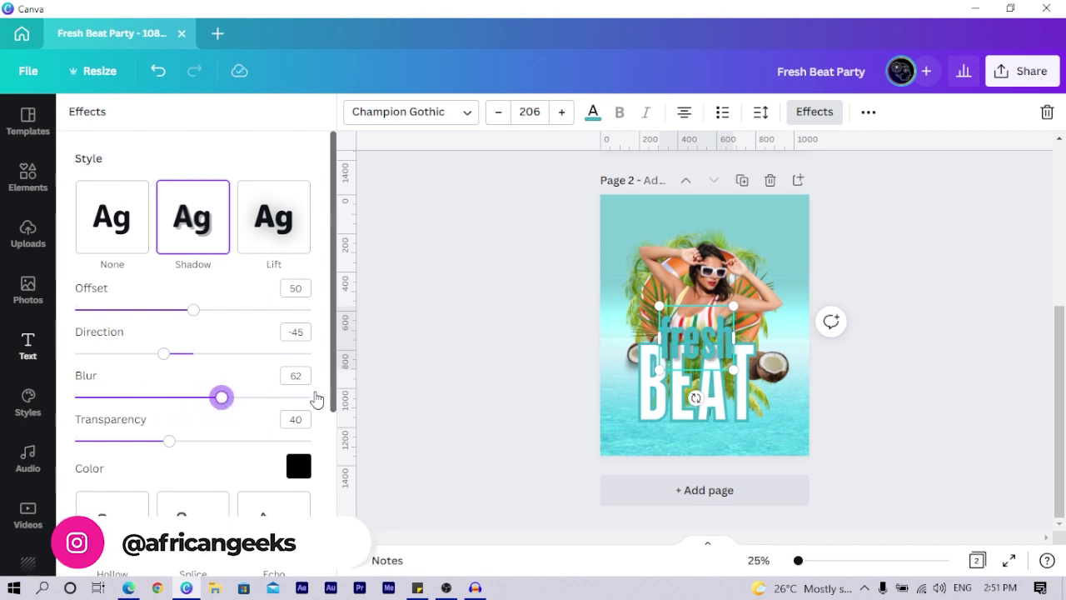
left_click(450, 339)
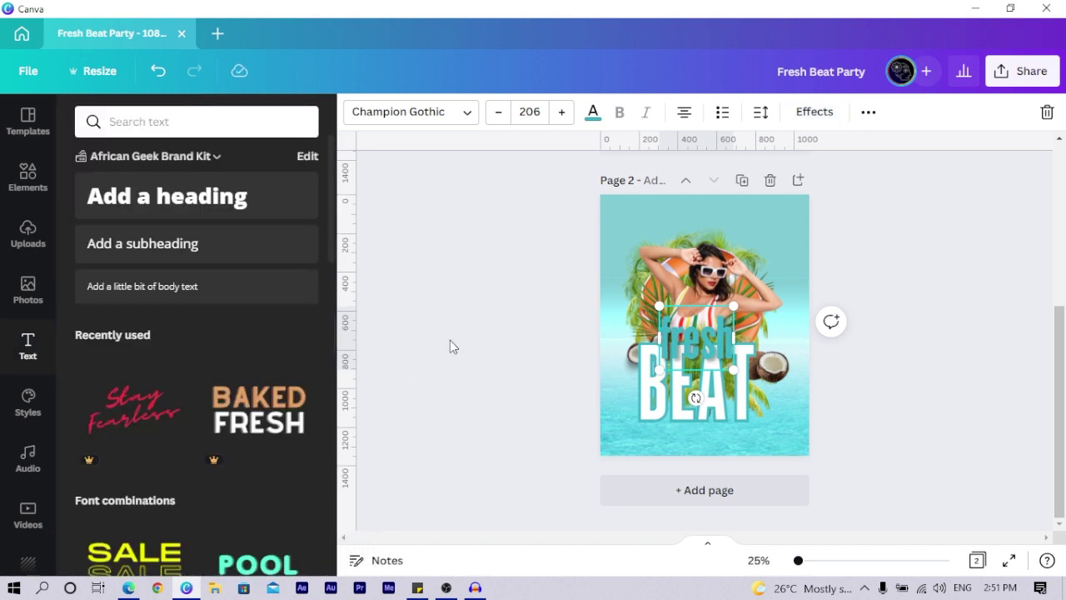
- Duplicate the shadowed fresh text, place the copy just below the original and switch it to the Hollow effect
left_click(709, 342)
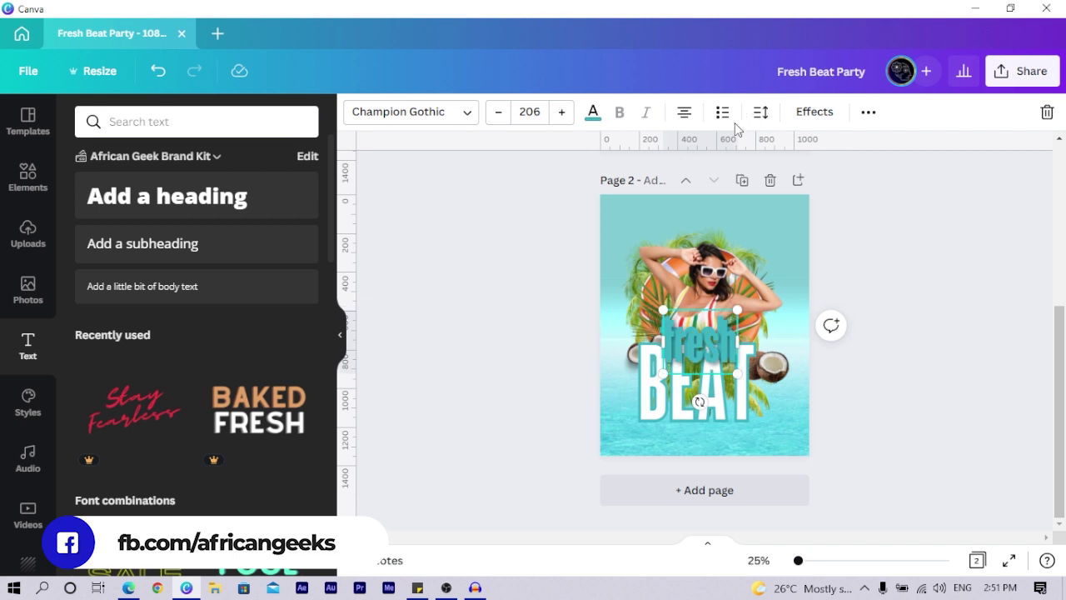
key("ctrl+d")
left_click_drag(699, 350, 695, 369)
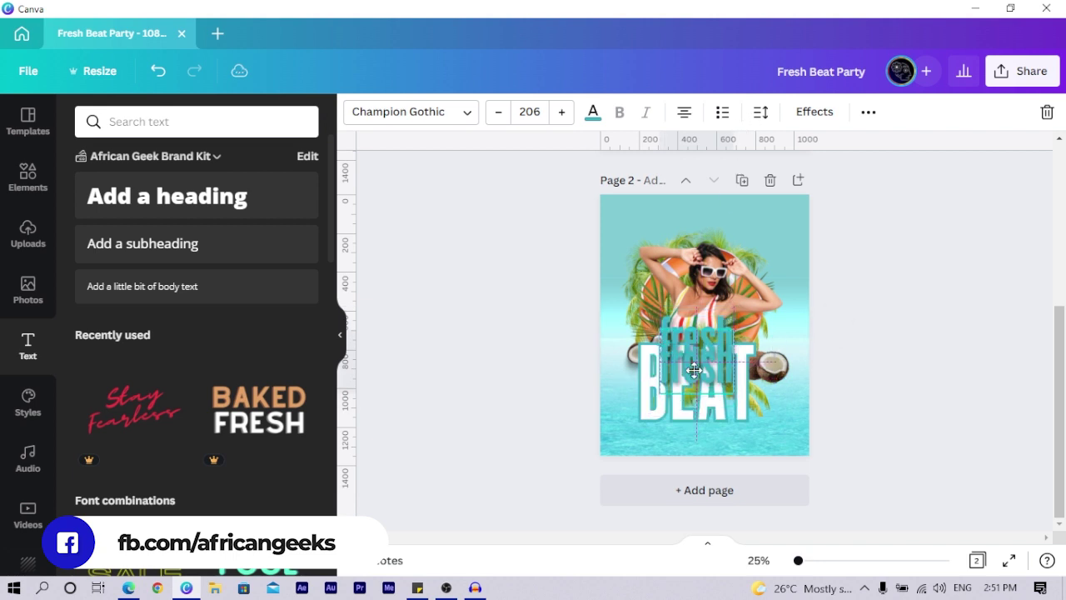
left_click(814, 111)
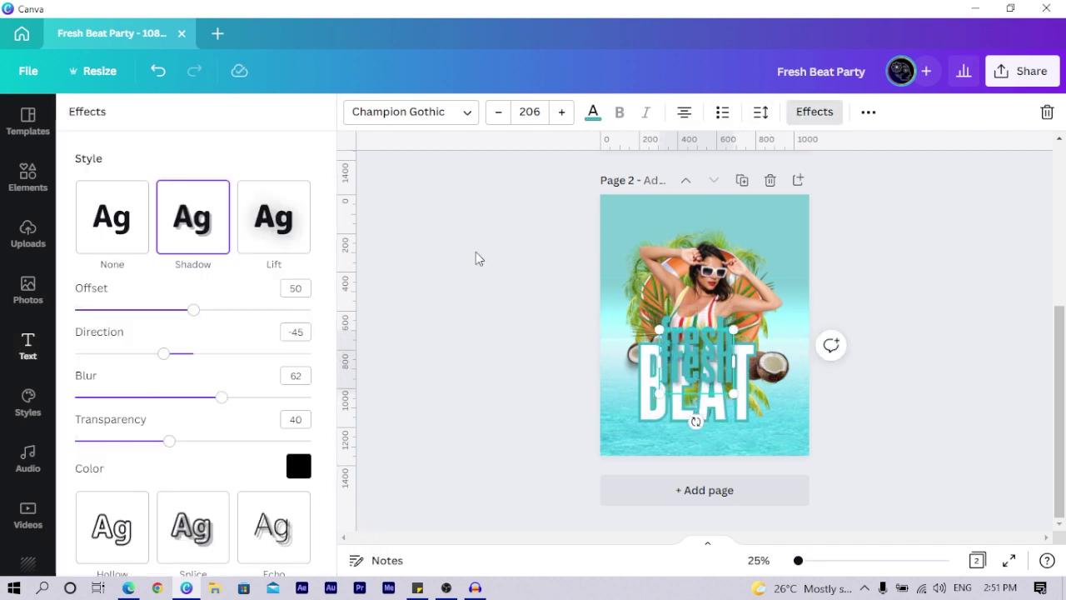
scroll(190, 275, "down", 1)
scroll(190, 275, "down", 2)
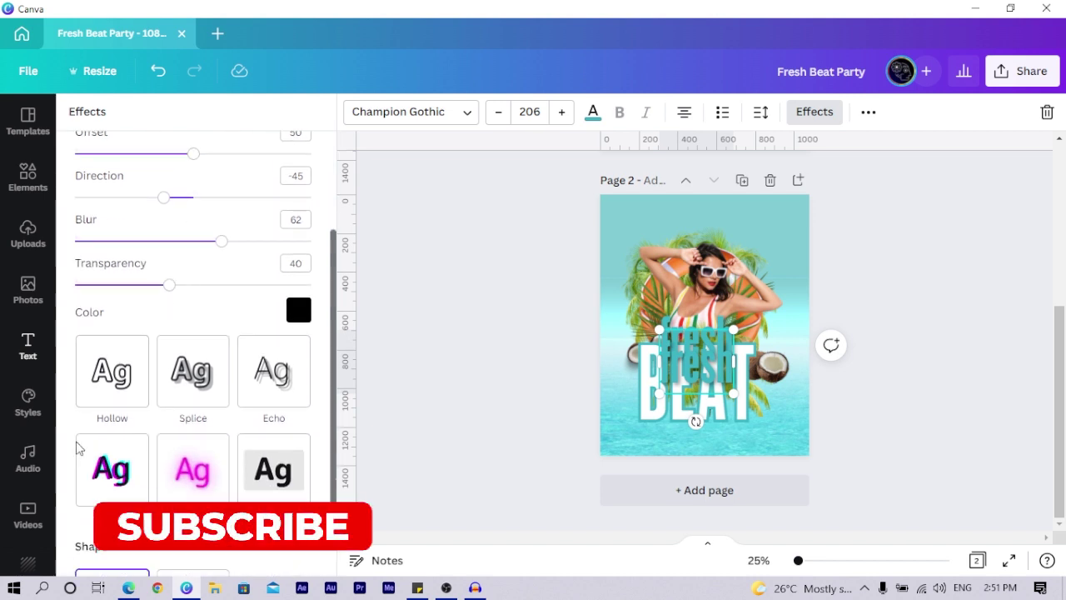
left_click(125, 383)
- Color the hollow fresh copy white and position it on top of the teal fresh text
left_click(593, 112)
left_click(217, 196)
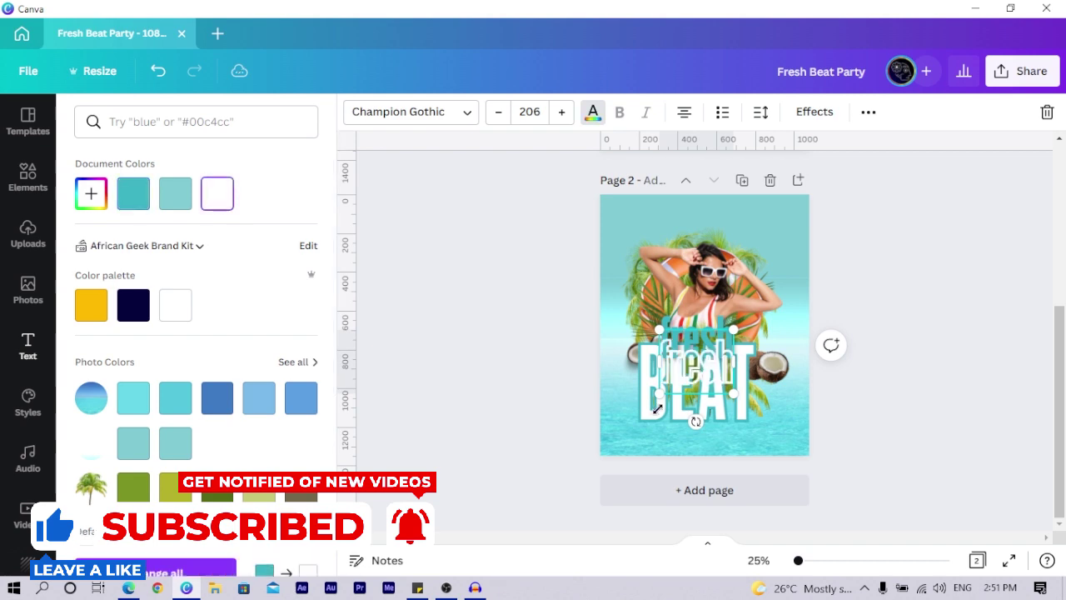
left_click_drag(688, 368, 684, 350)
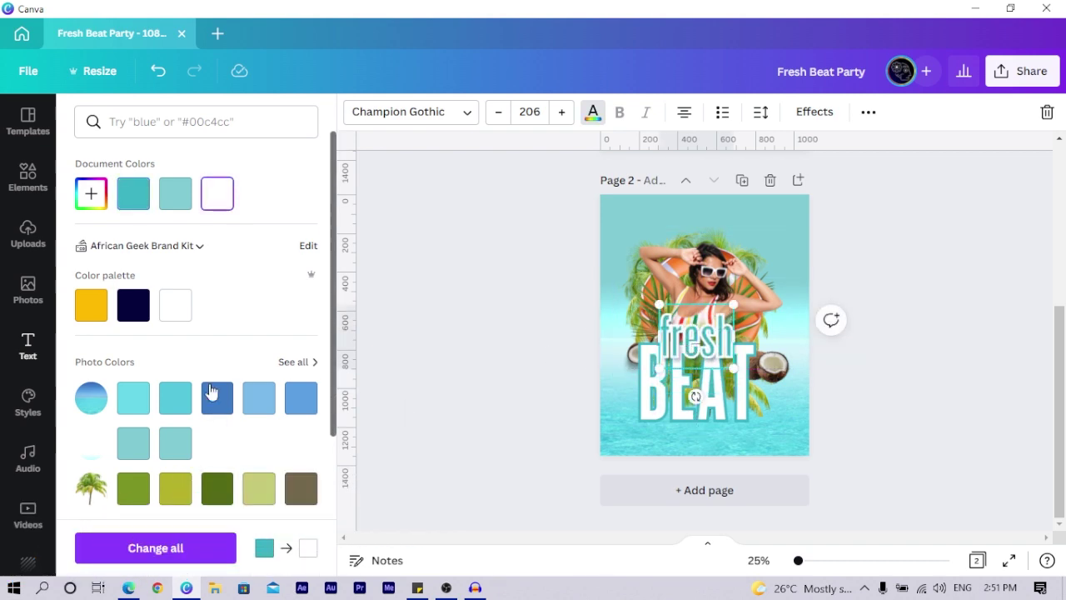
- Set the Hollow effect thickness of the white fresh outline to 35
left_click(811, 121)
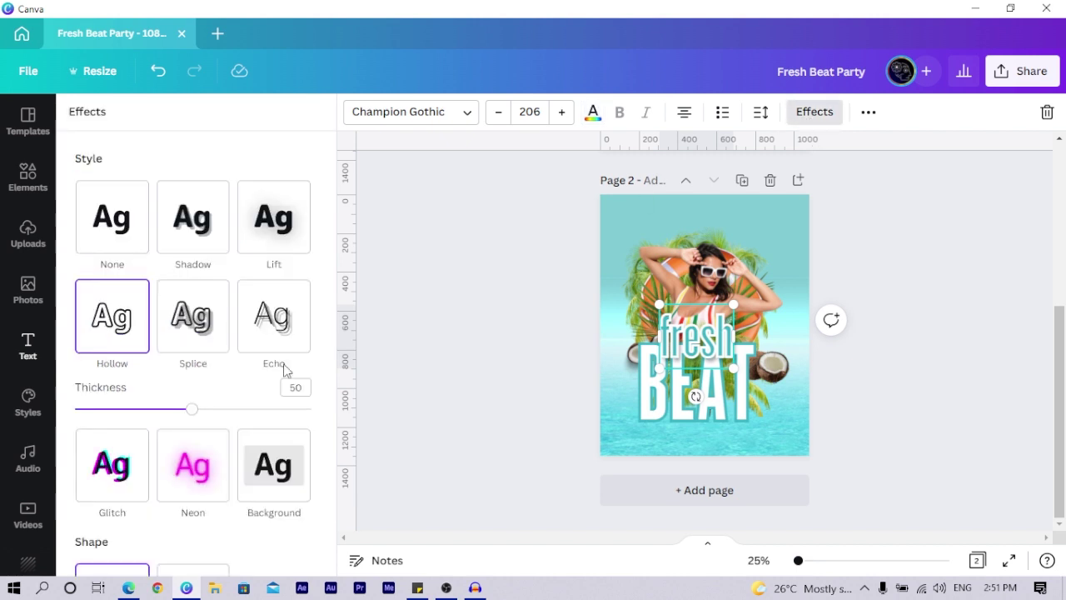
left_click_drag(189, 413, 158, 408)
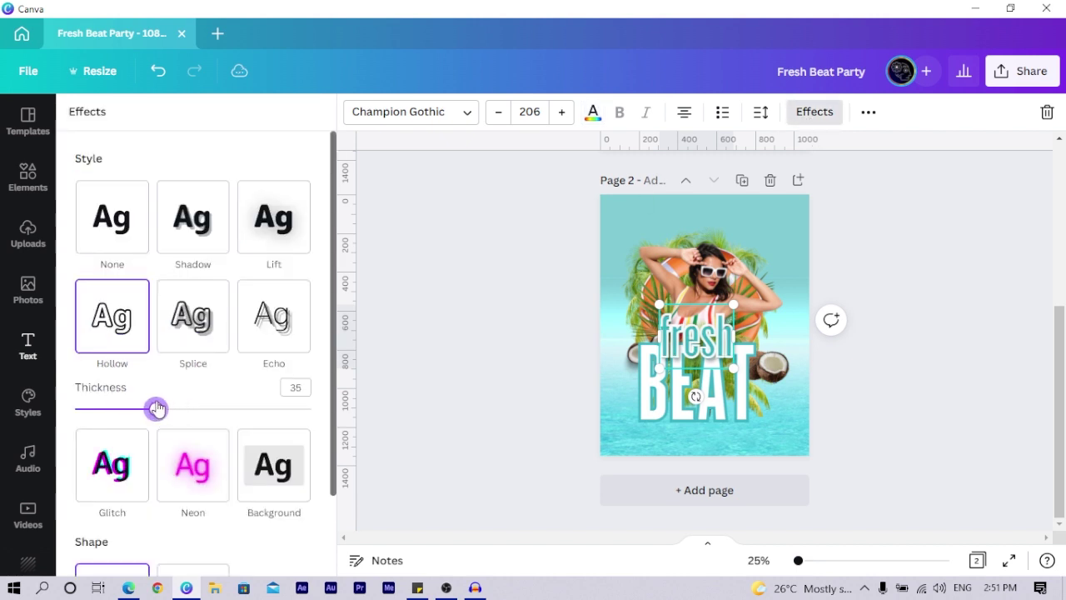
left_click(433, 336)
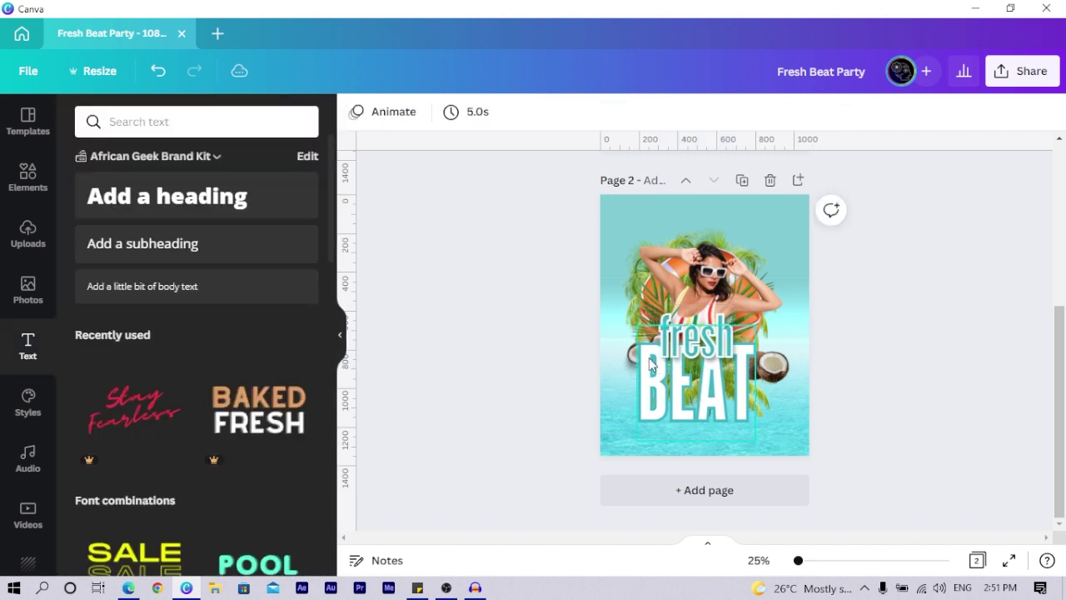
- Nudge the white fresh outline so it lines up exactly with the edges of the teal fresh letters
scroll(652, 362, "up", 5, "ctrl")
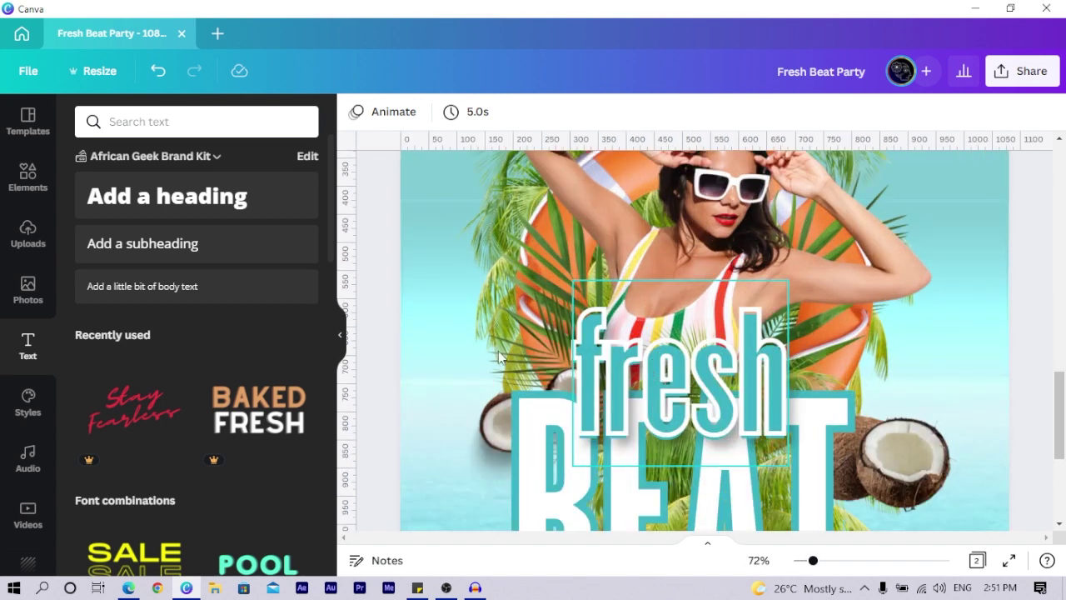
scroll(518, 329, "up", 1, "ctrl")
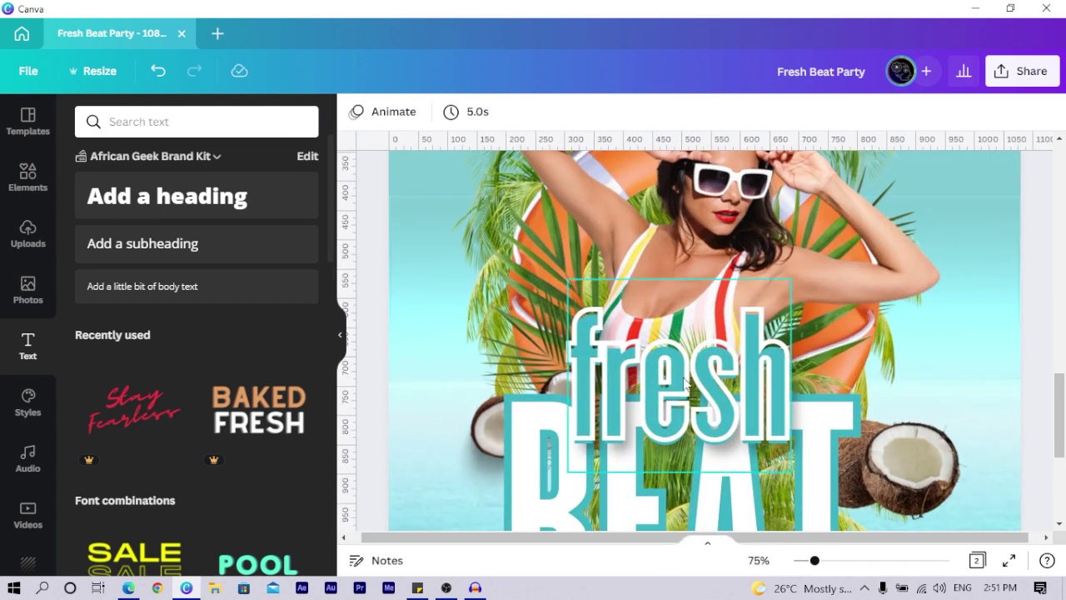
scroll(680, 384, "down", 1)
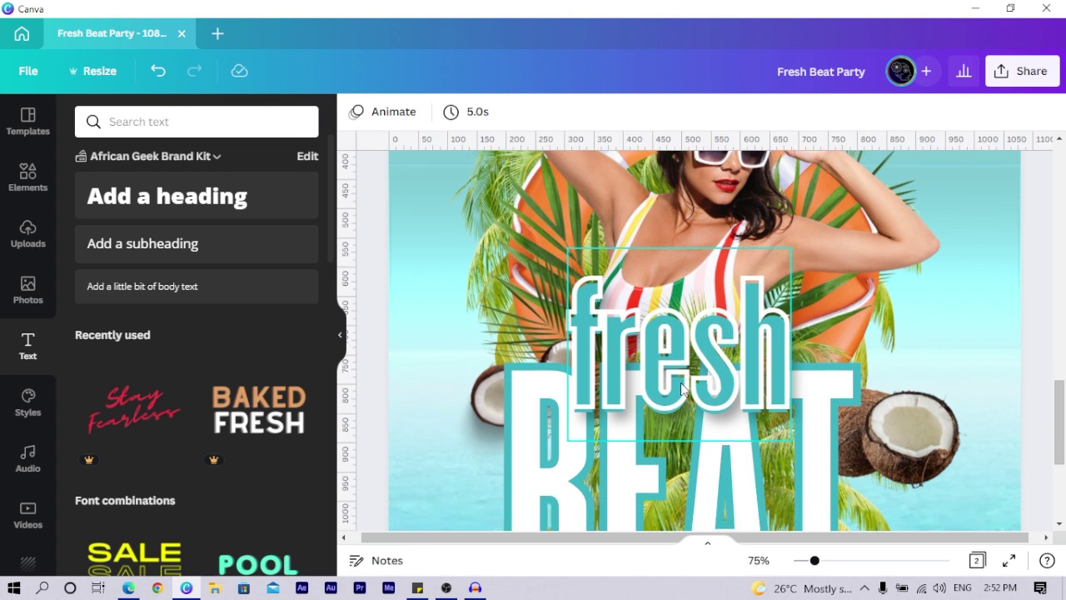
left_click(681, 384)
left_click_drag(681, 383, 680, 386)
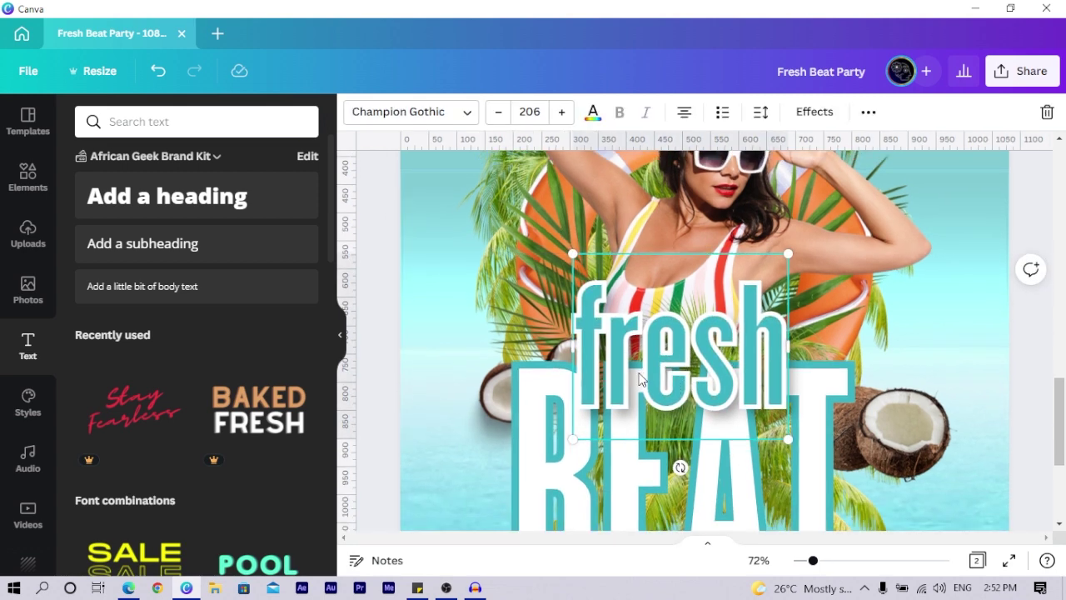
key("ctrl+minus")
key("ctrl+minus")
left_click(944, 334)
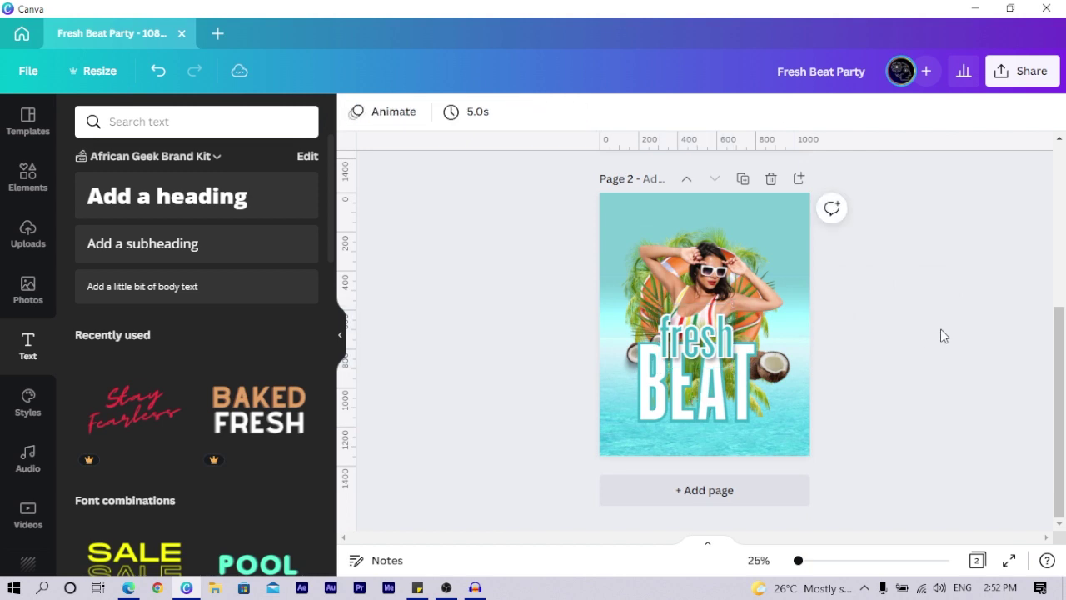
- Shift the large coconut slightly down beside the T, and tilt the small coconut pair and move it outward beside the B
left_click(790, 377)
left_click_drag(786, 420, 753, 390)
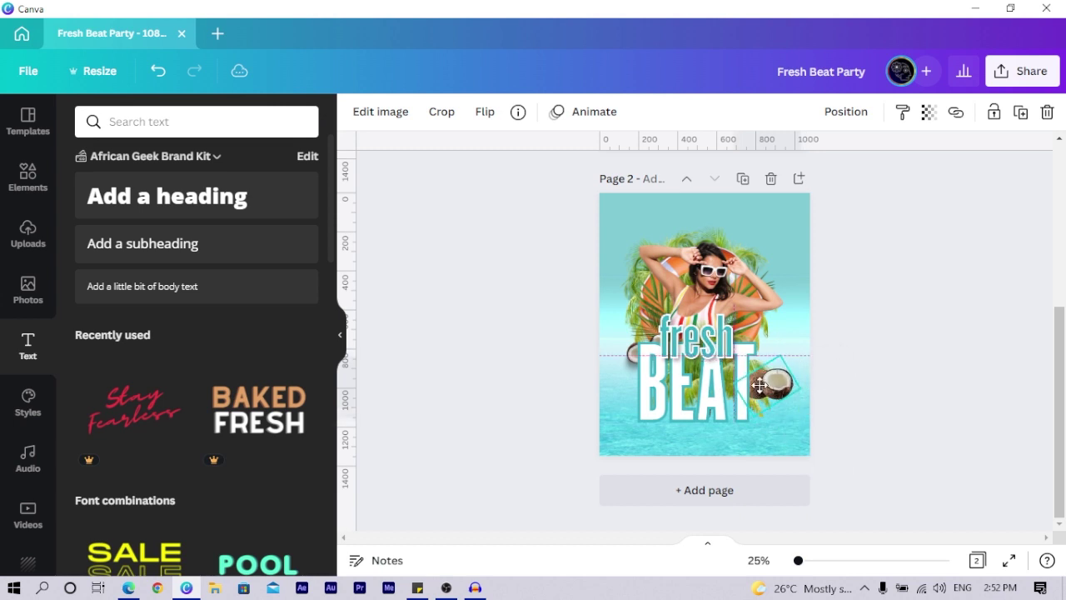
left_click(626, 367)
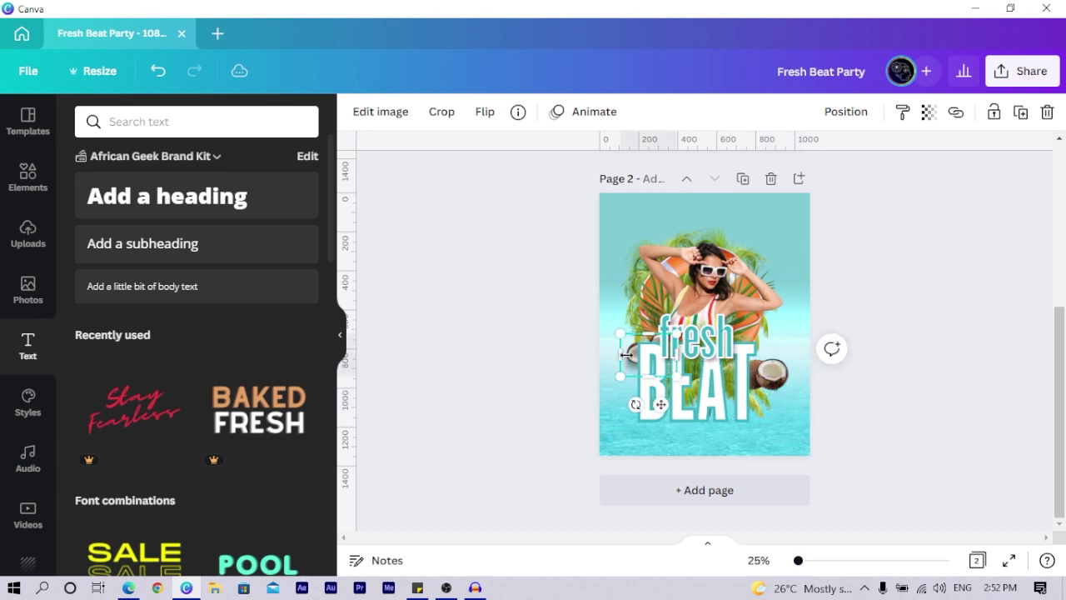
left_click_drag(628, 413, 690, 450)
left_click(623, 378)
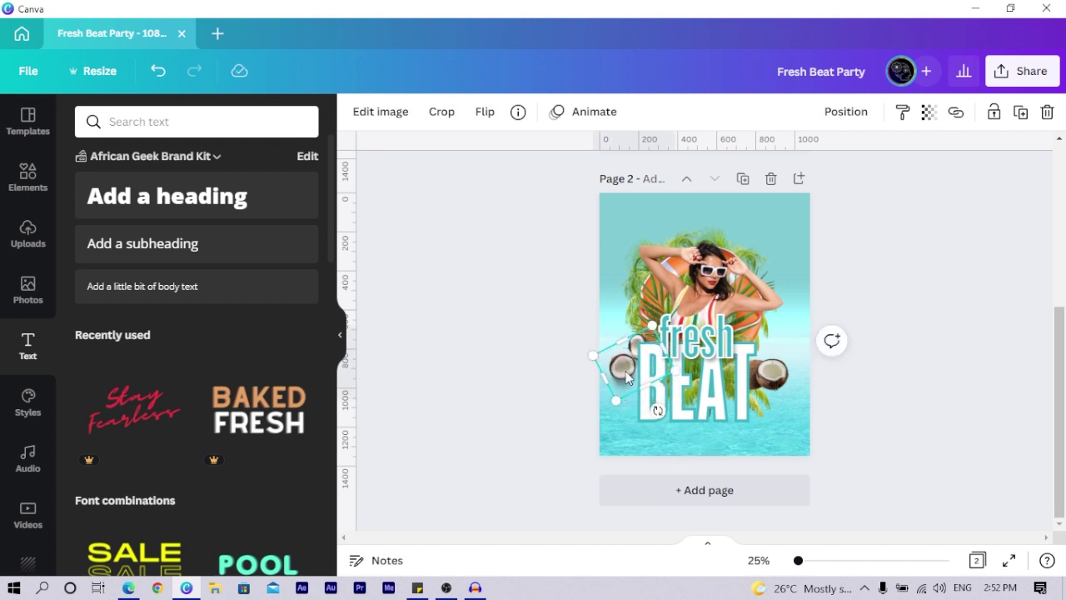
left_click_drag(628, 363, 632, 353)
left_click(516, 393)
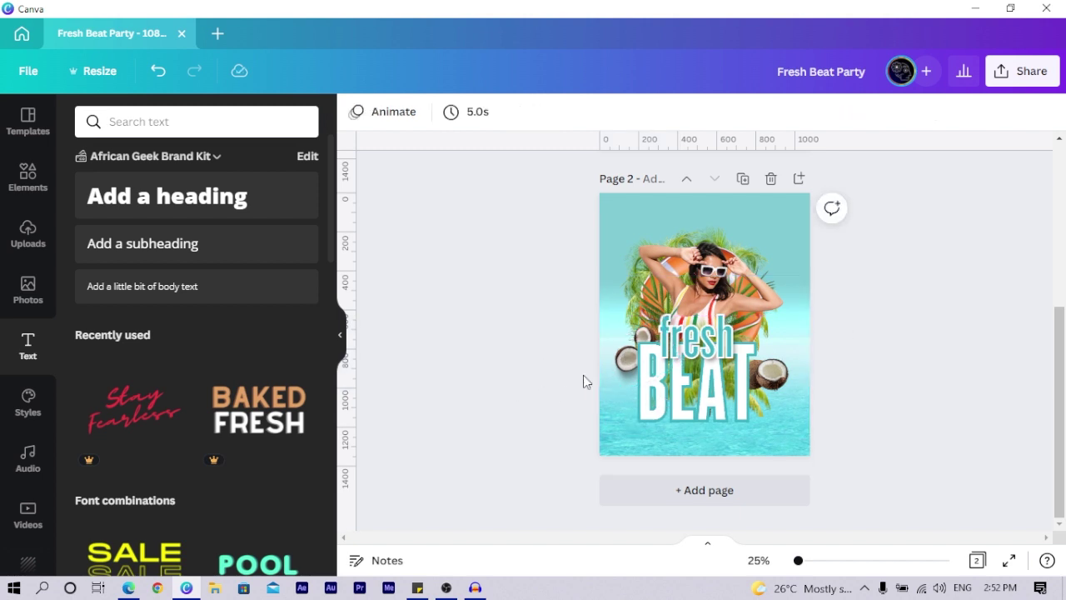
- Add the dark green multi-leaf twig from the recently used photos and place it partly off the upper-left corner of page 2
scroll(616, 333, "up", 2)
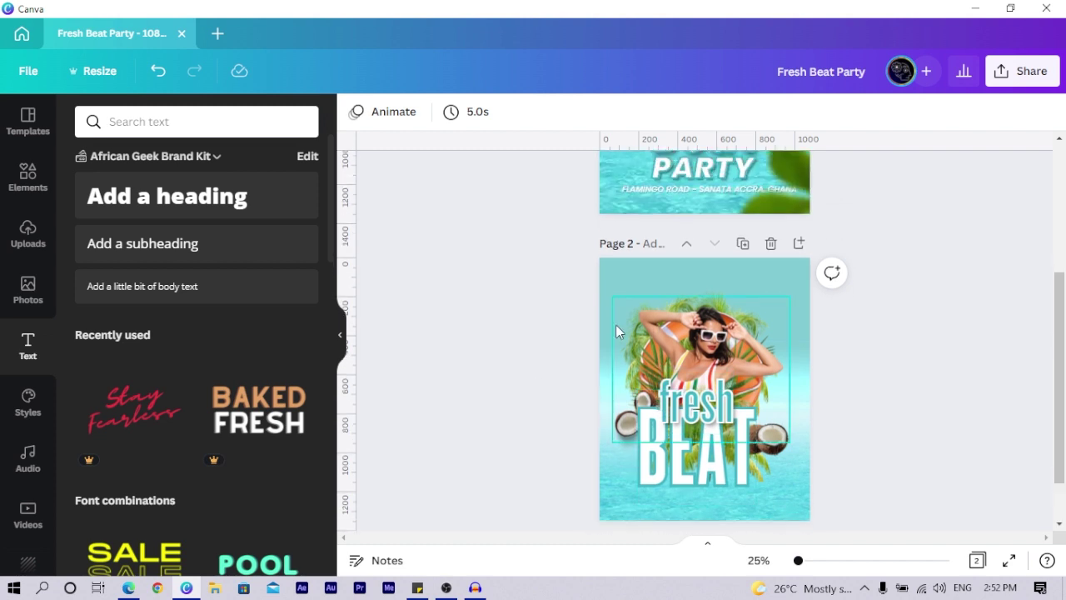
scroll(693, 340, "up", 4)
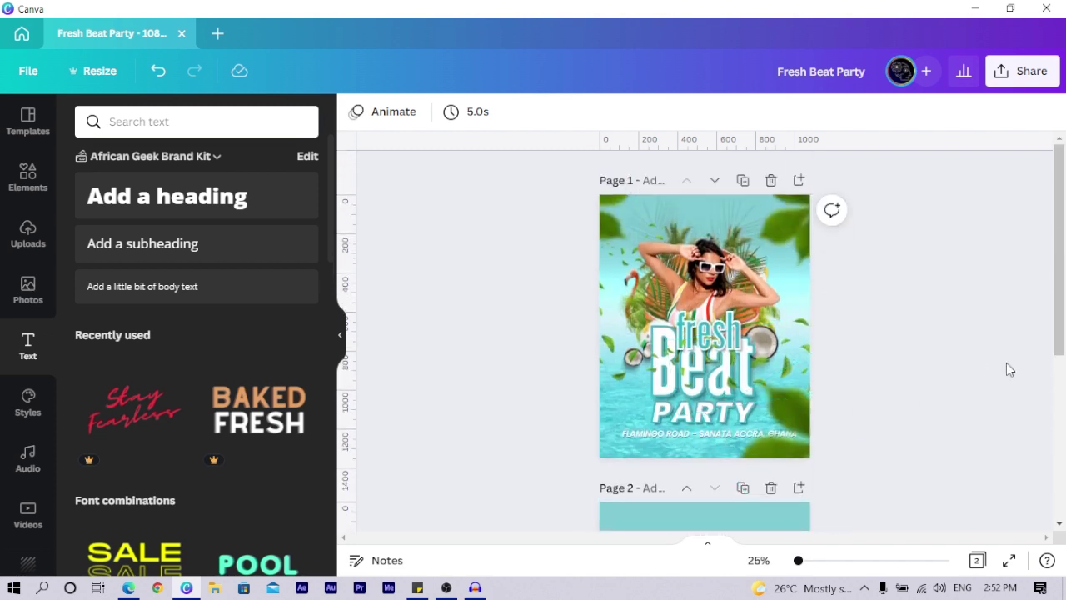
scroll(881, 491, "down", 4)
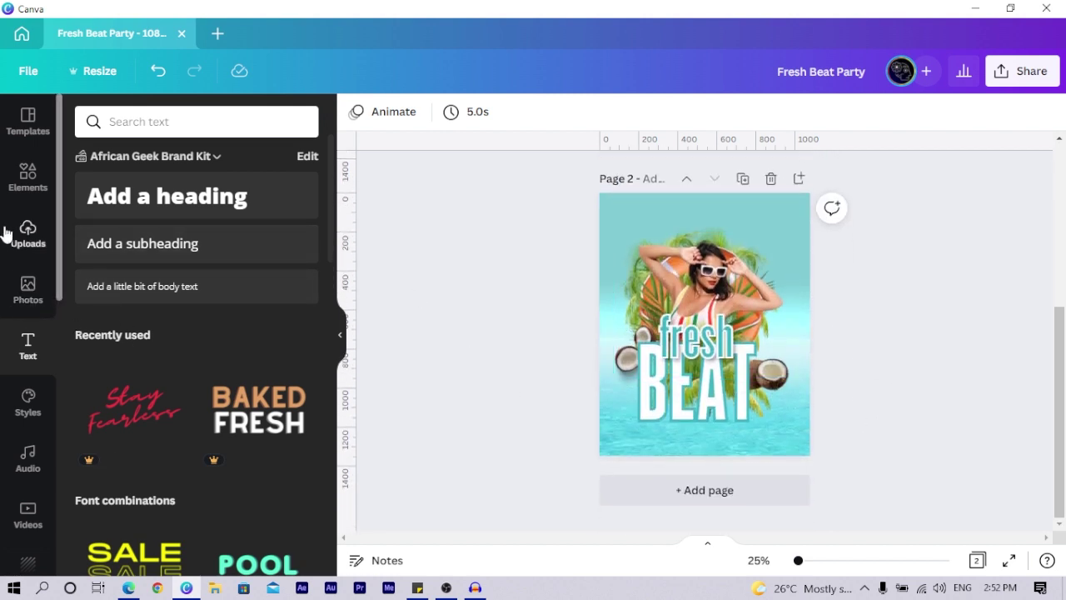
left_click(20, 286)
scroll(225, 438, "down", 5)
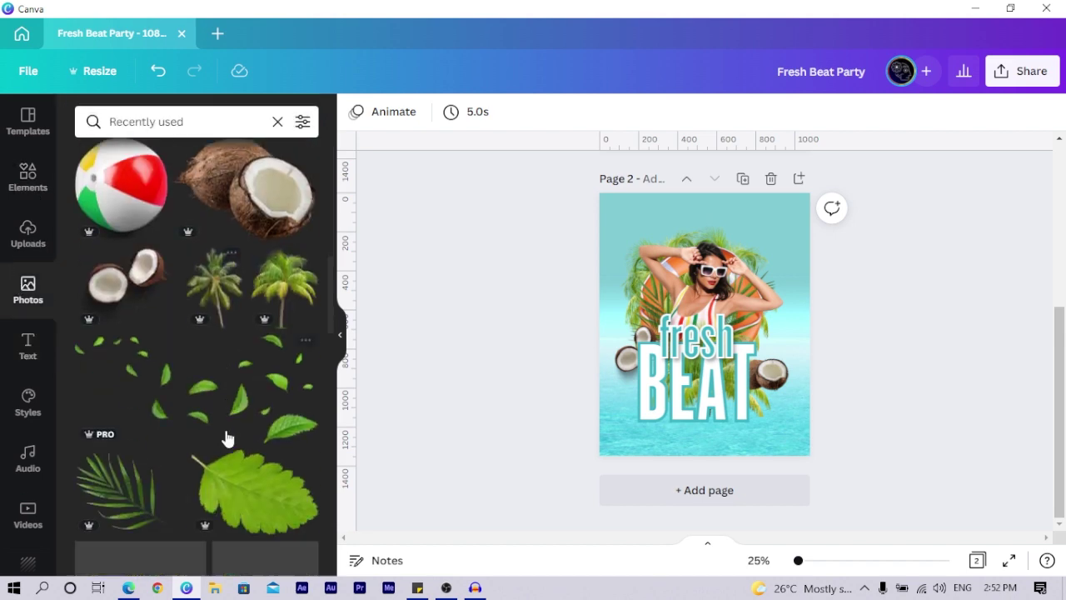
left_click(265, 300)
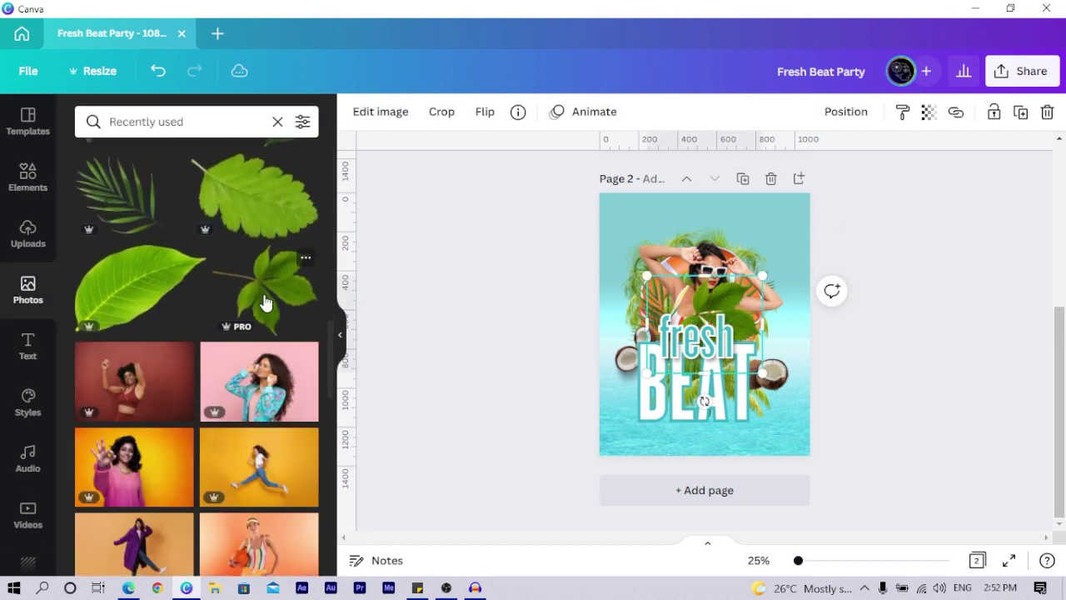
left_click_drag(726, 304, 605, 168)
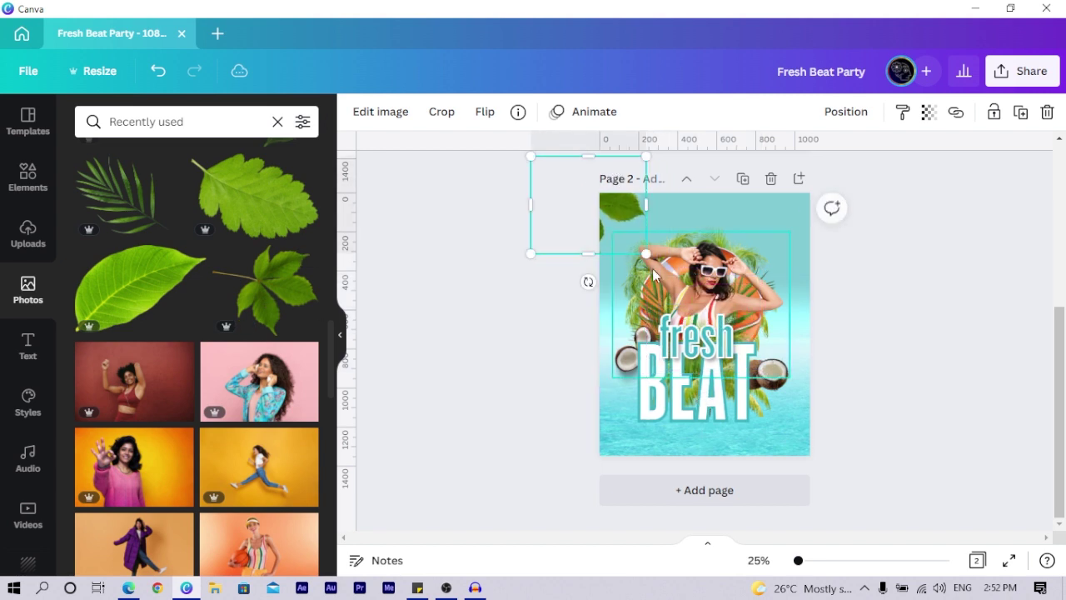
- Enlarge the dark green leaf twig in the upper-left corner of page 2 slightly and set its blur to 42
left_click_drag(646, 254, 658, 265)
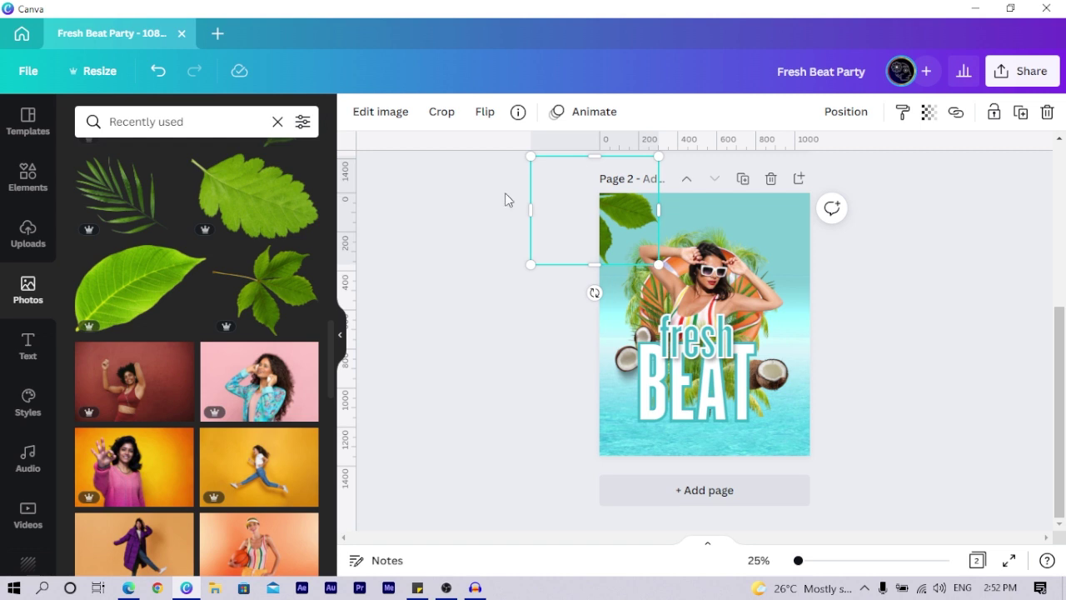
left_click(374, 124)
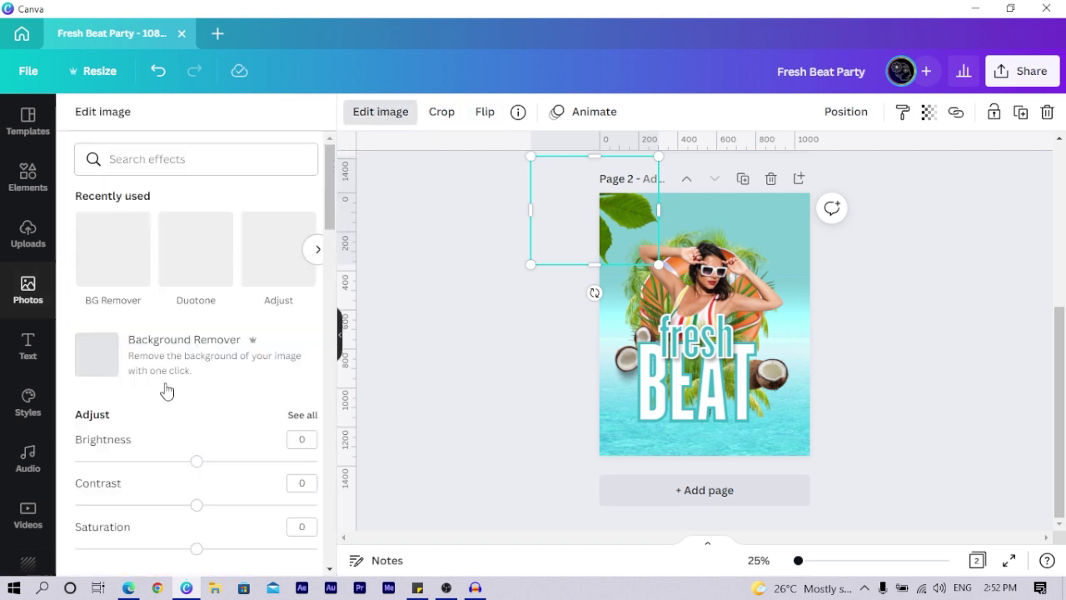
scroll(280, 250, "down", 1)
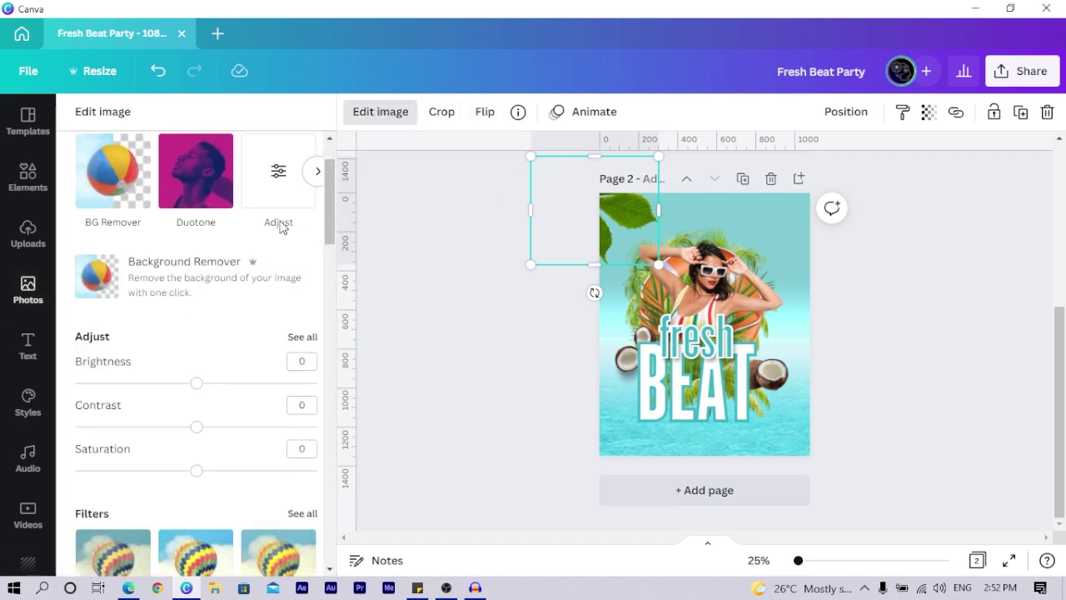
left_click(279, 196)
left_click(211, 357)
left_click_drag(221, 360, 250, 368)
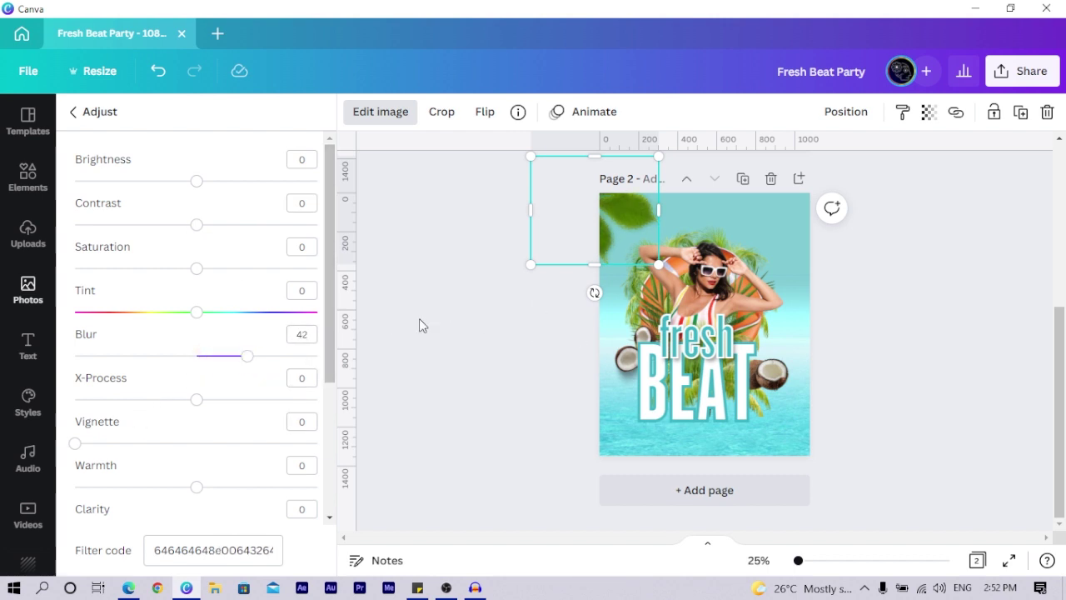
- Place rotated copies of the blurred leaf twig partly off the lower-right, upper-right and lower-left corners of page 2
left_click(599, 228)
left_click_drag(602, 226, 606, 231)
left_click_drag(598, 285, 631, 233)
left_click_drag(740, 379, 741, 425)
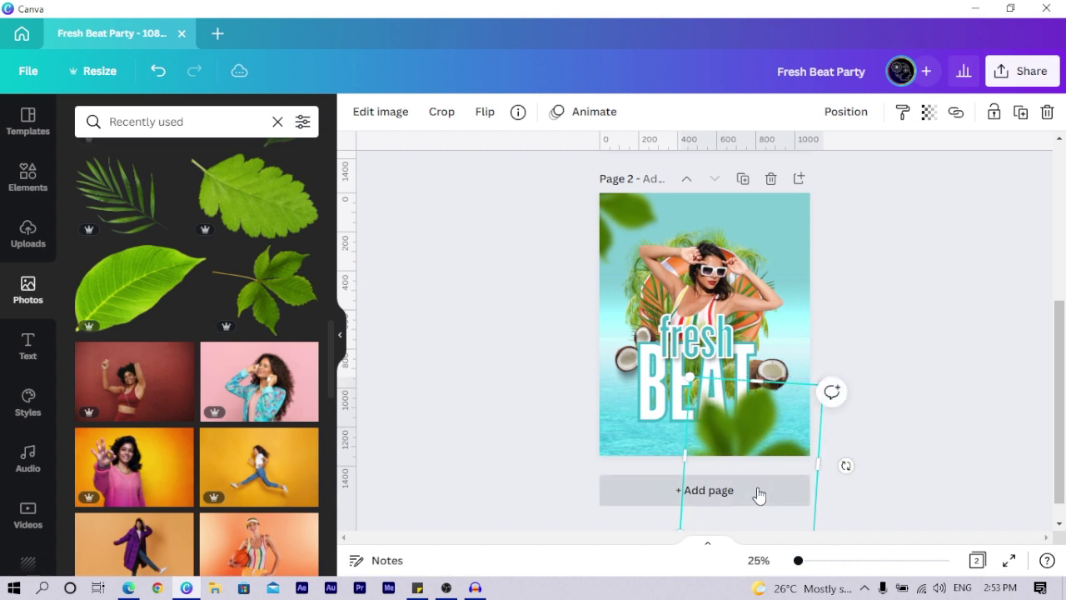
left_click_drag(845, 480, 791, 374)
left_click_drag(752, 449, 812, 450)
left_click_drag(711, 452, 833, 148)
left_click(498, 304)
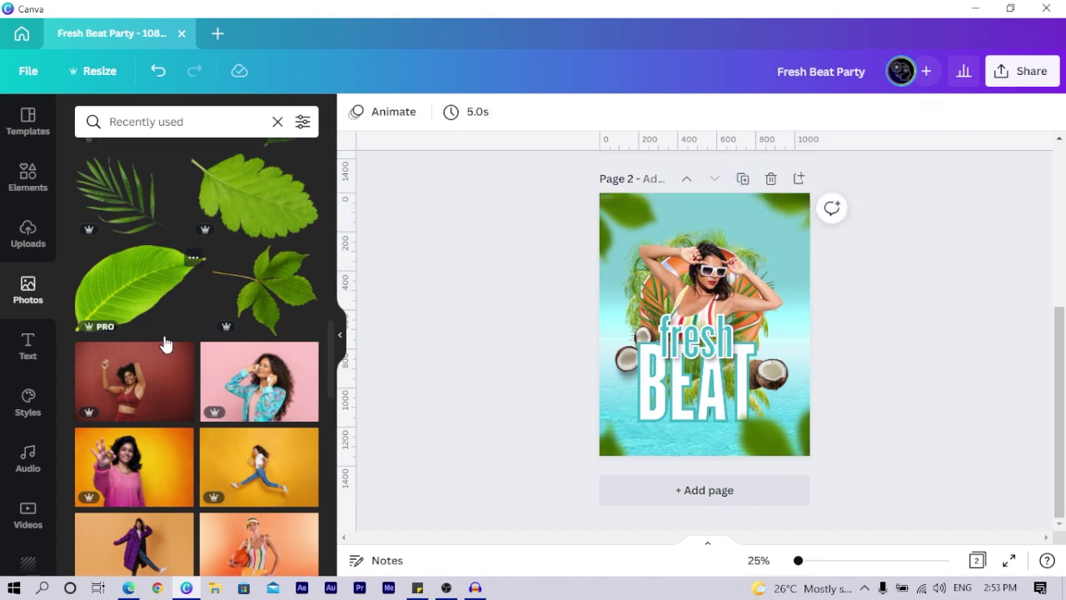
- Add the scattered small leaves photo to page 2 and arrange copies of it around the coconuts and across the BEAT lettering
scroll(202, 345, "up", 2)
left_click(774, 339)
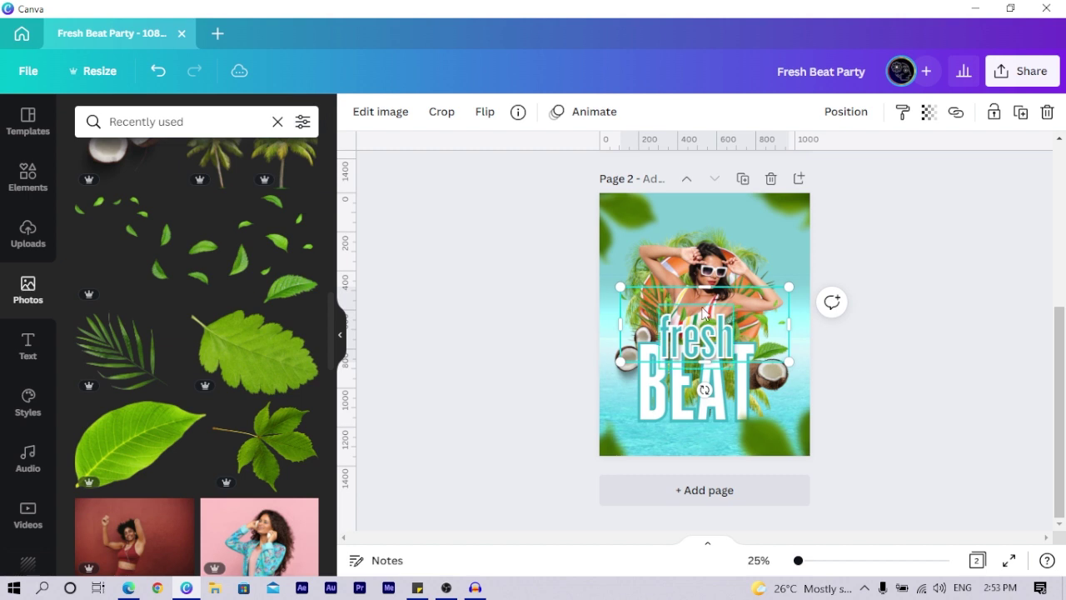
left_click_drag(770, 331, 786, 360)
left_click_drag(716, 418, 768, 440)
left_click_drag(783, 334, 637, 393)
left_click(509, 333)
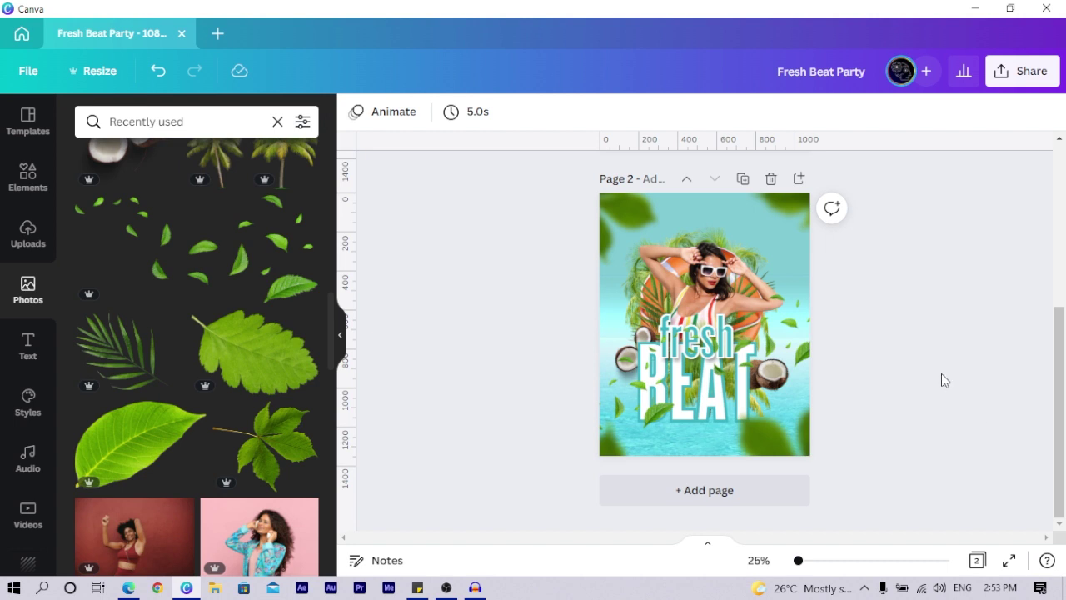
- Copy the italic venue address line from page 1 onto page 2 and centre it below the BEAT lettering
scroll(941, 373, "up", 4)
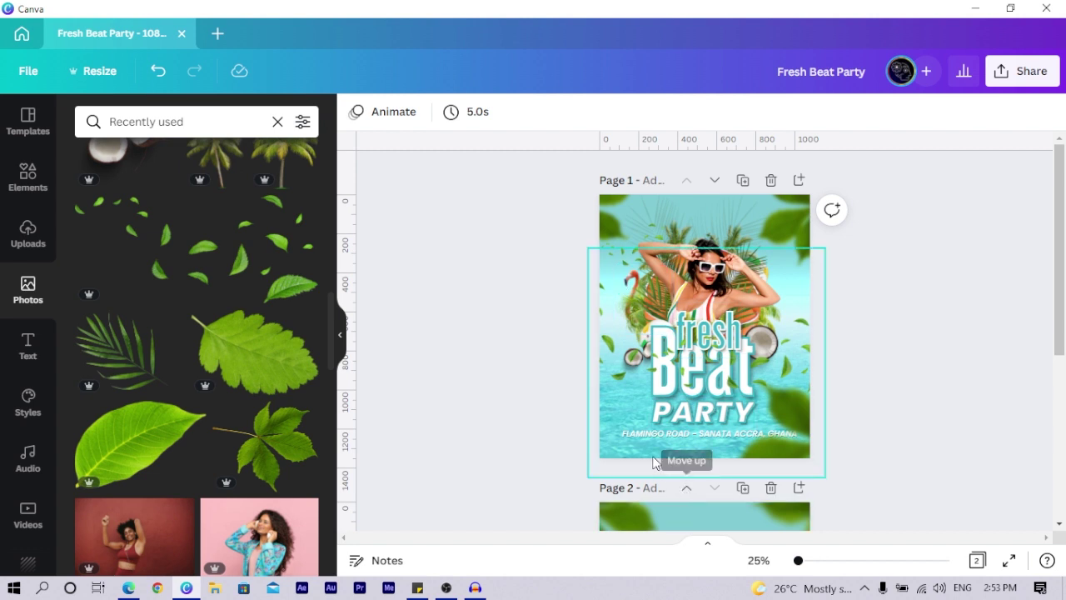
left_click(634, 431)
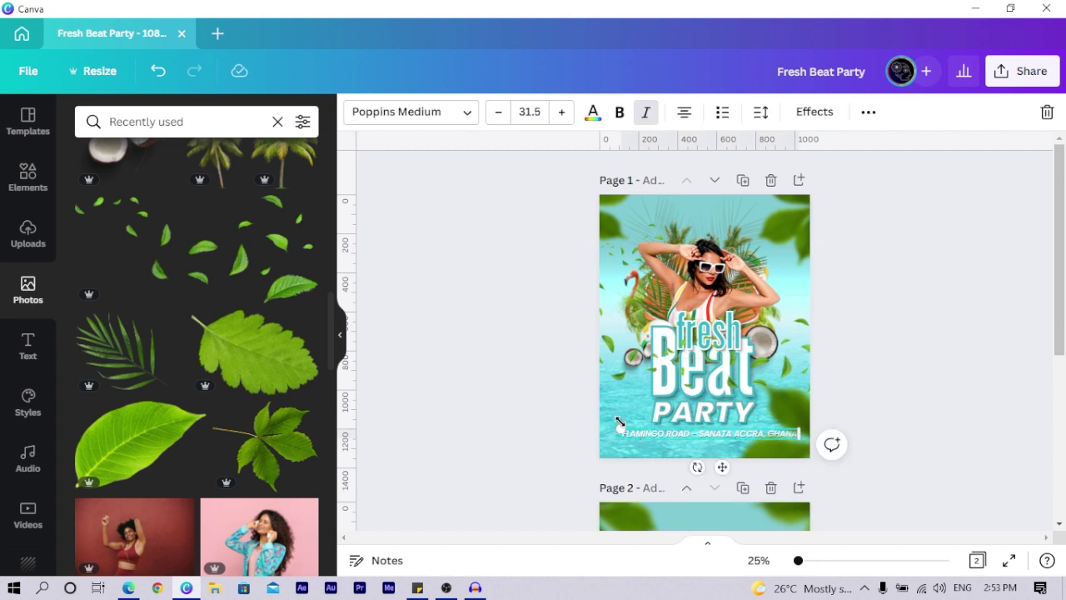
scroll(634, 430, "down", 4)
left_click(692, 446)
type("FLAMINGO ROAD - SANATA ACCRA, GHANA")
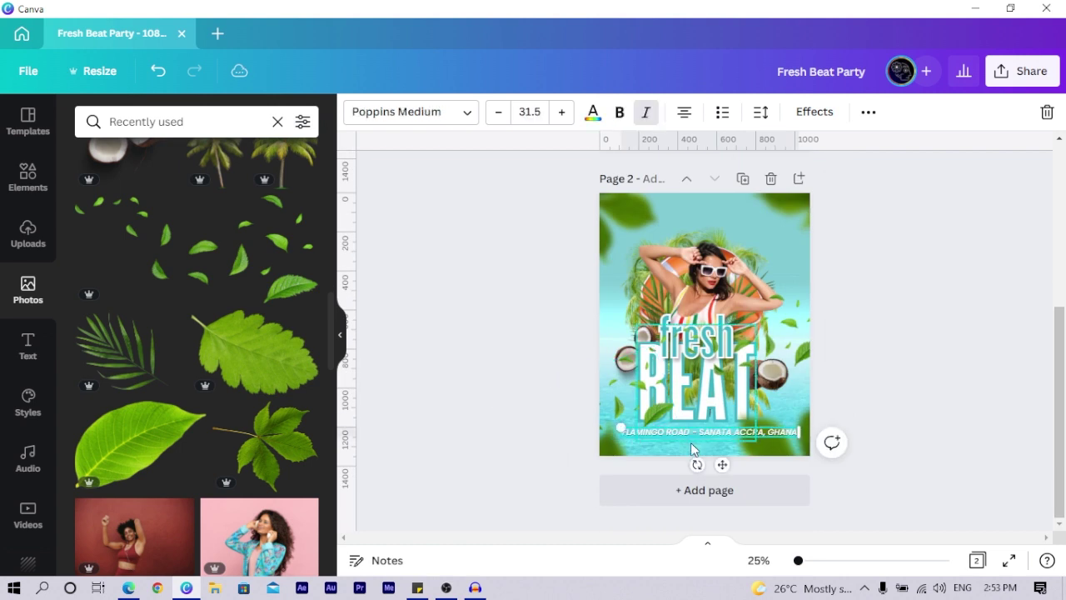
left_click_drag(719, 463, 711, 461)
left_click(514, 380)
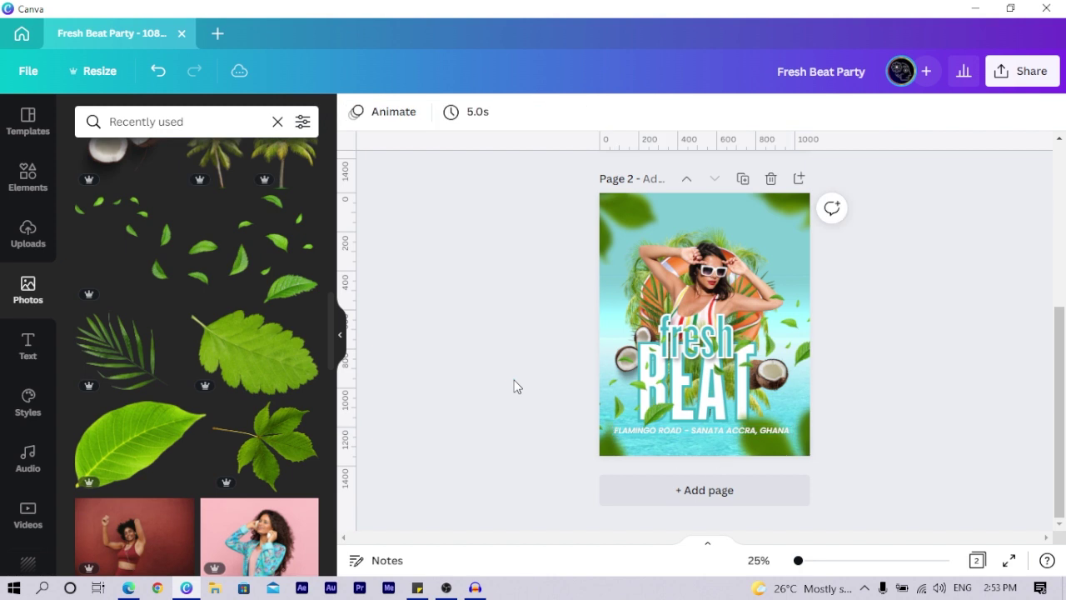